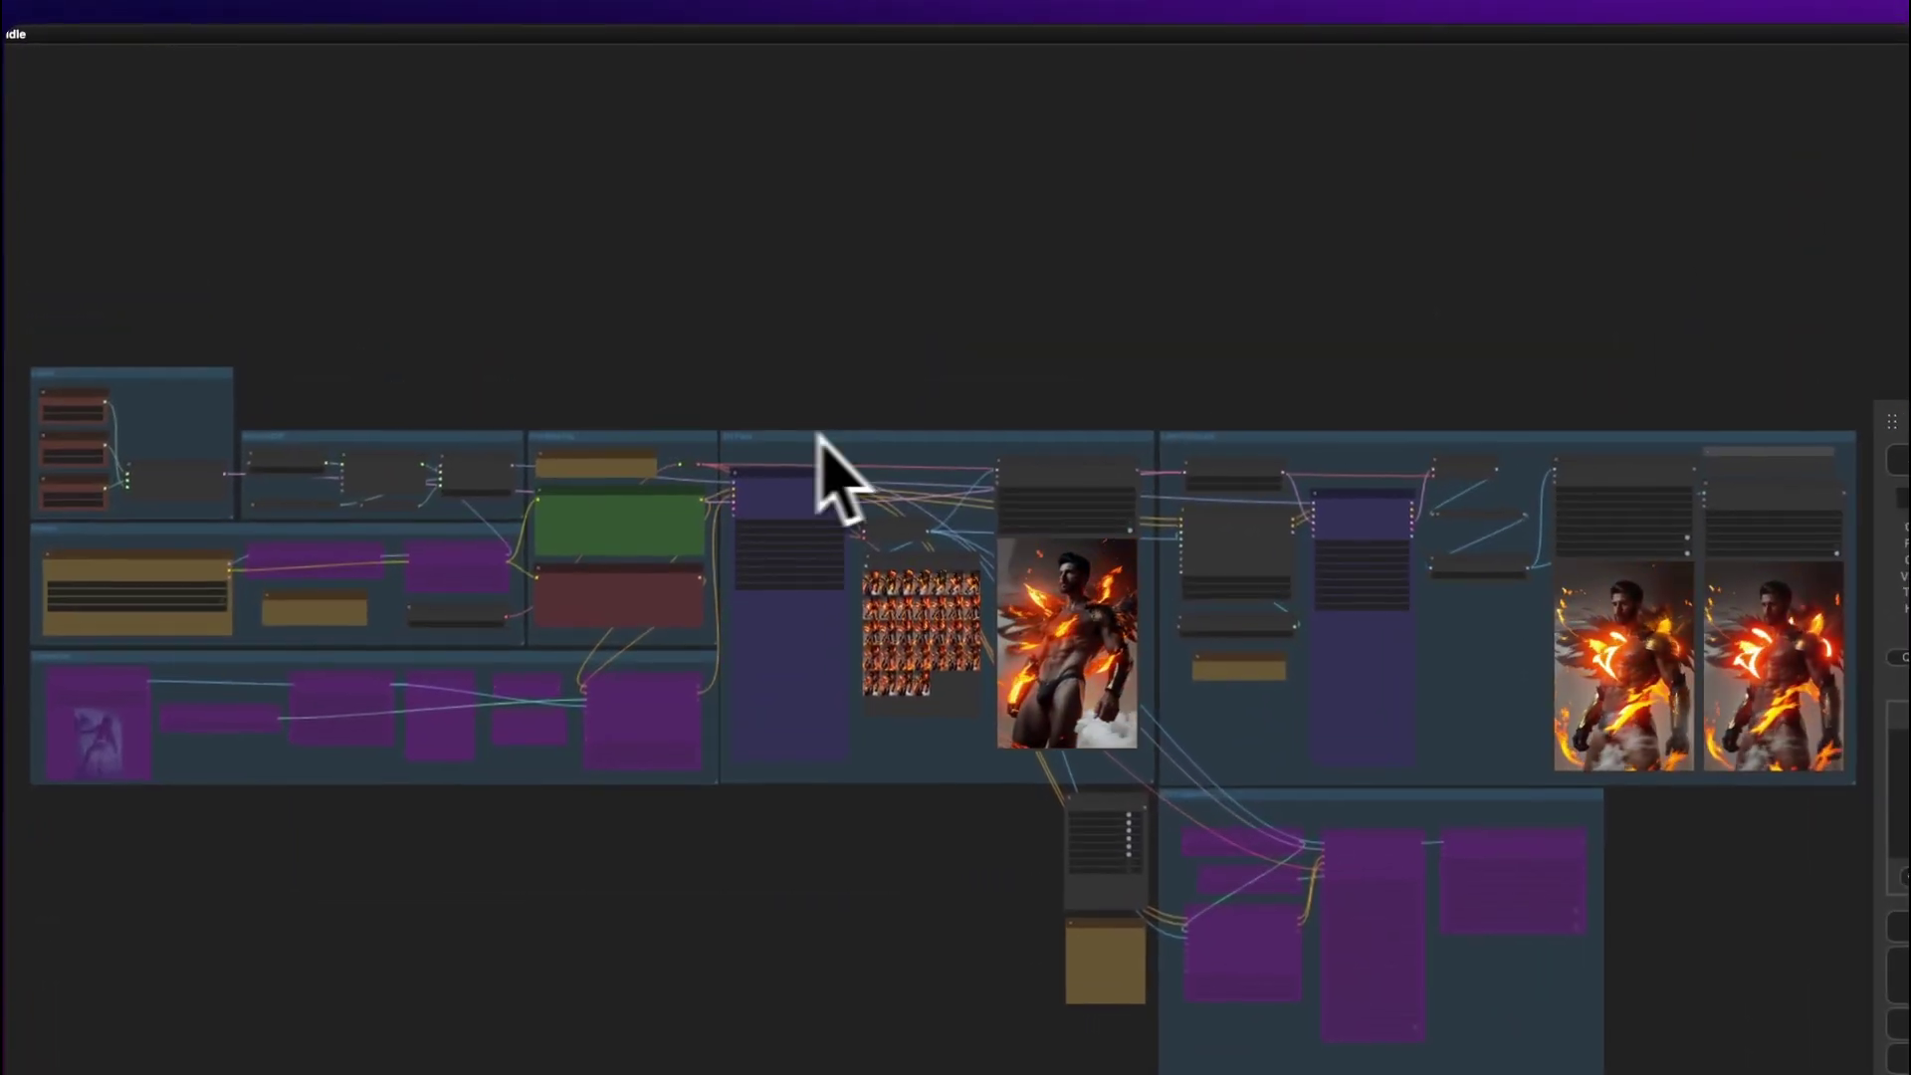
Expand the Sample Settings and Context Options nodes in the AnimateDiff group to view their settings, collapsing each one again
{"action": "scroll", "coordinate": [802, 288], "scroll_direction": "left", "scroll_amount": 5}
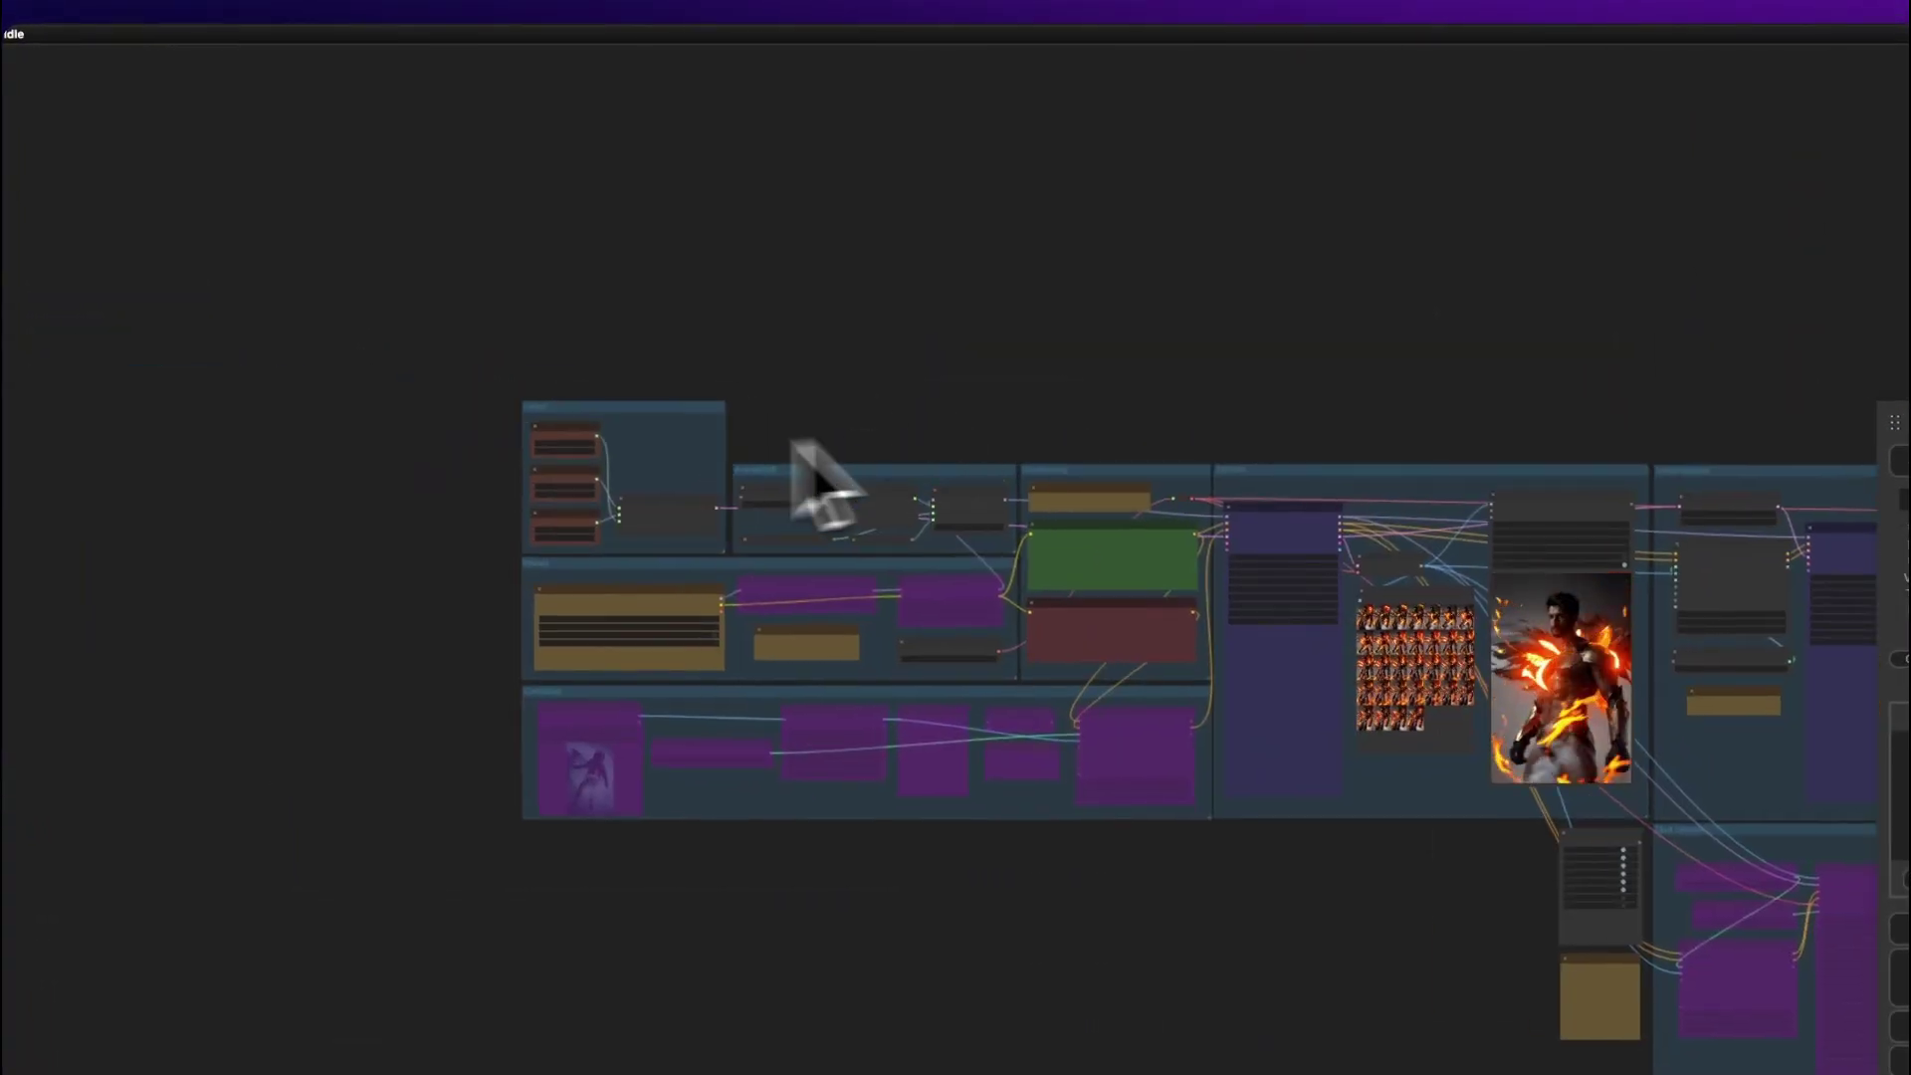
{"action": "scroll", "coordinate": [605, 478], "scroll_direction": "up", "scroll_amount": 15}
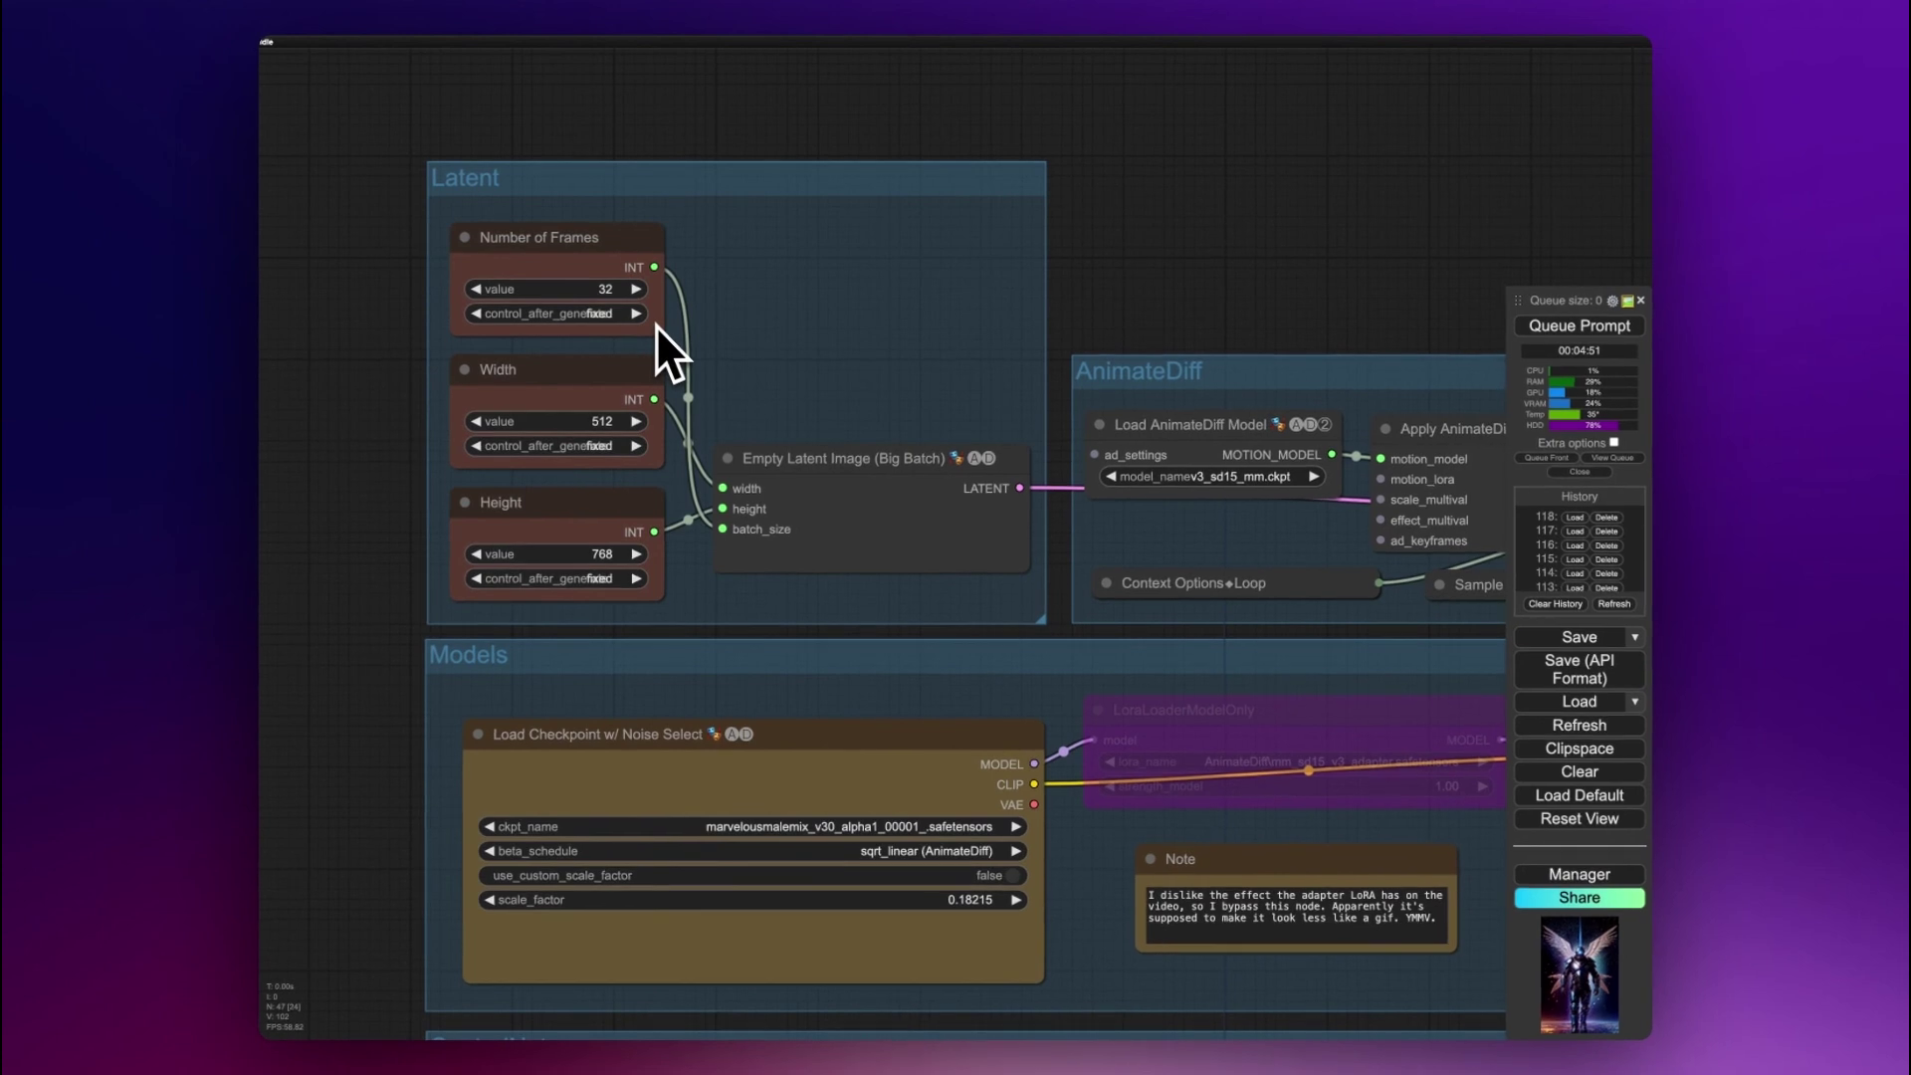
{"action": "scroll", "coordinate": [657, 326], "scroll_direction": "down", "scroll_amount": 2}
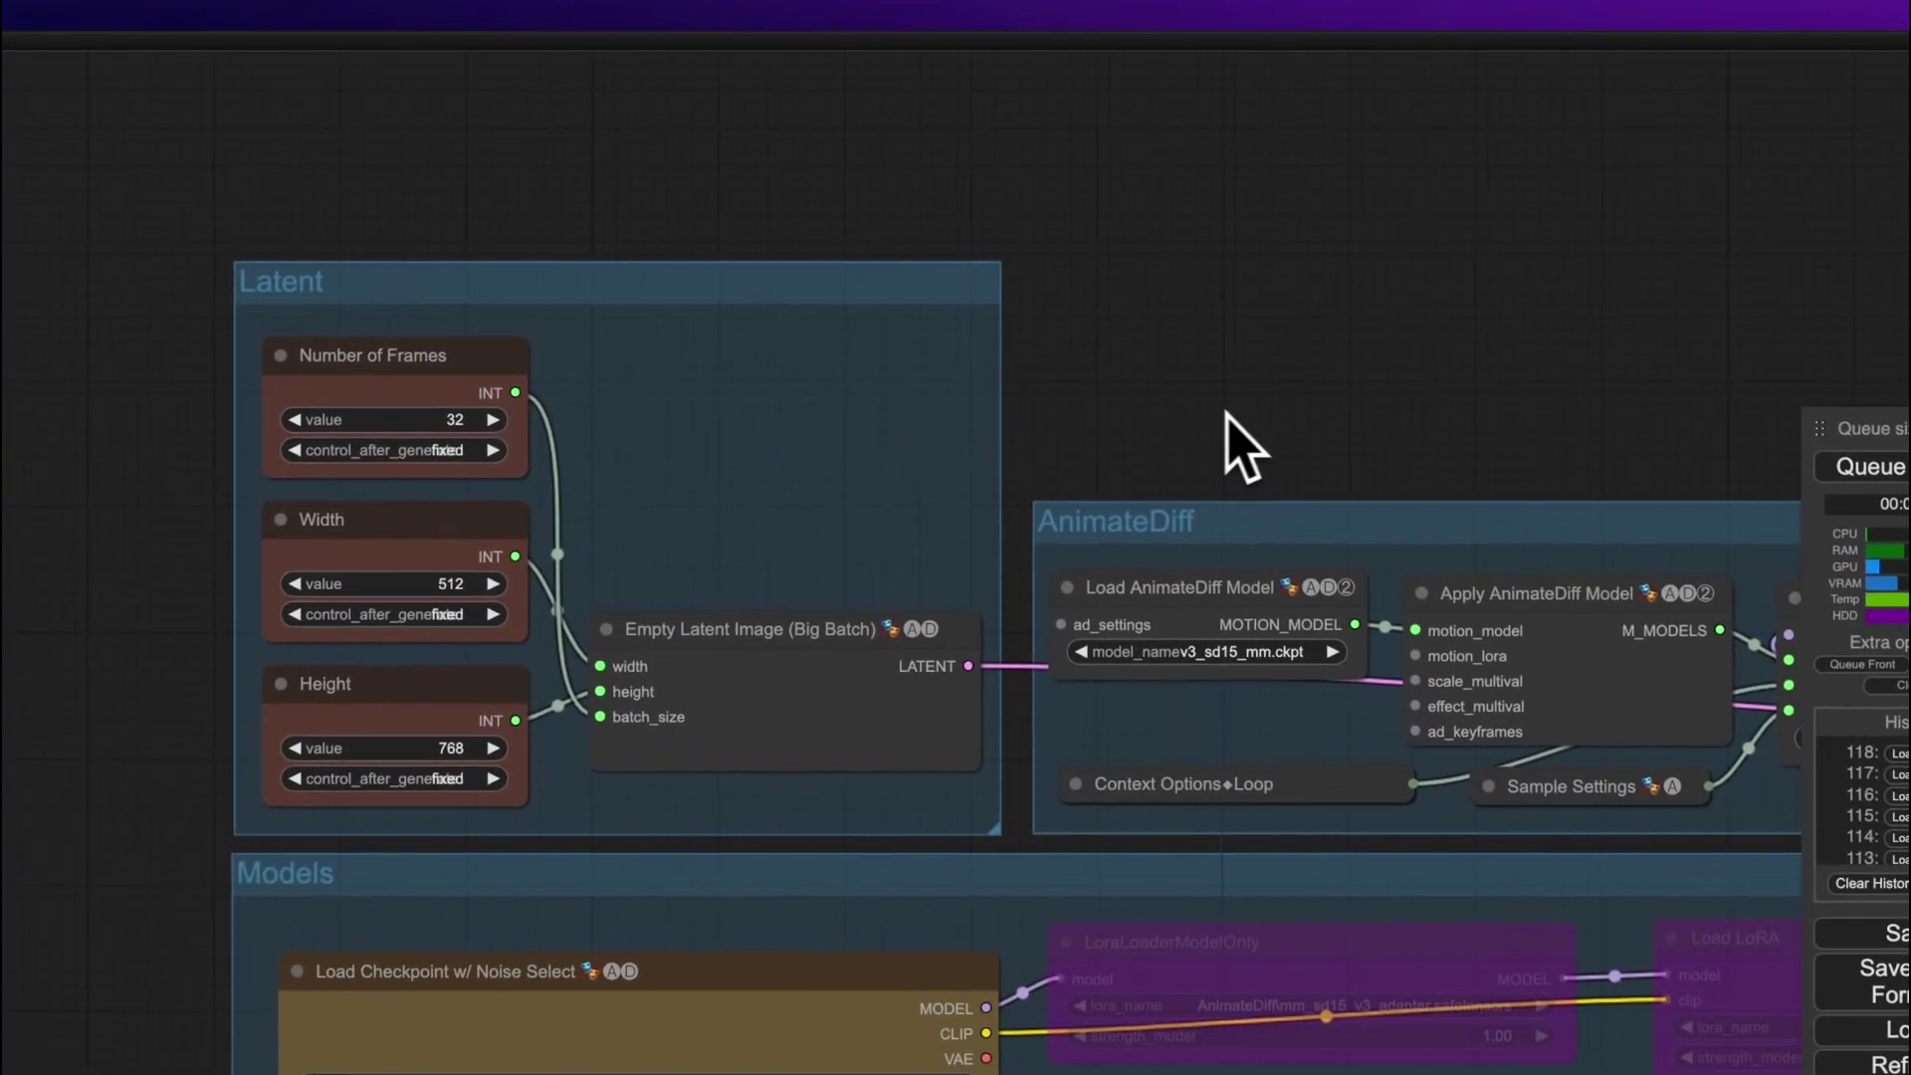
{"action": "left_click_drag", "start_coordinate": [1134, 316], "coordinate": [602, 302]}
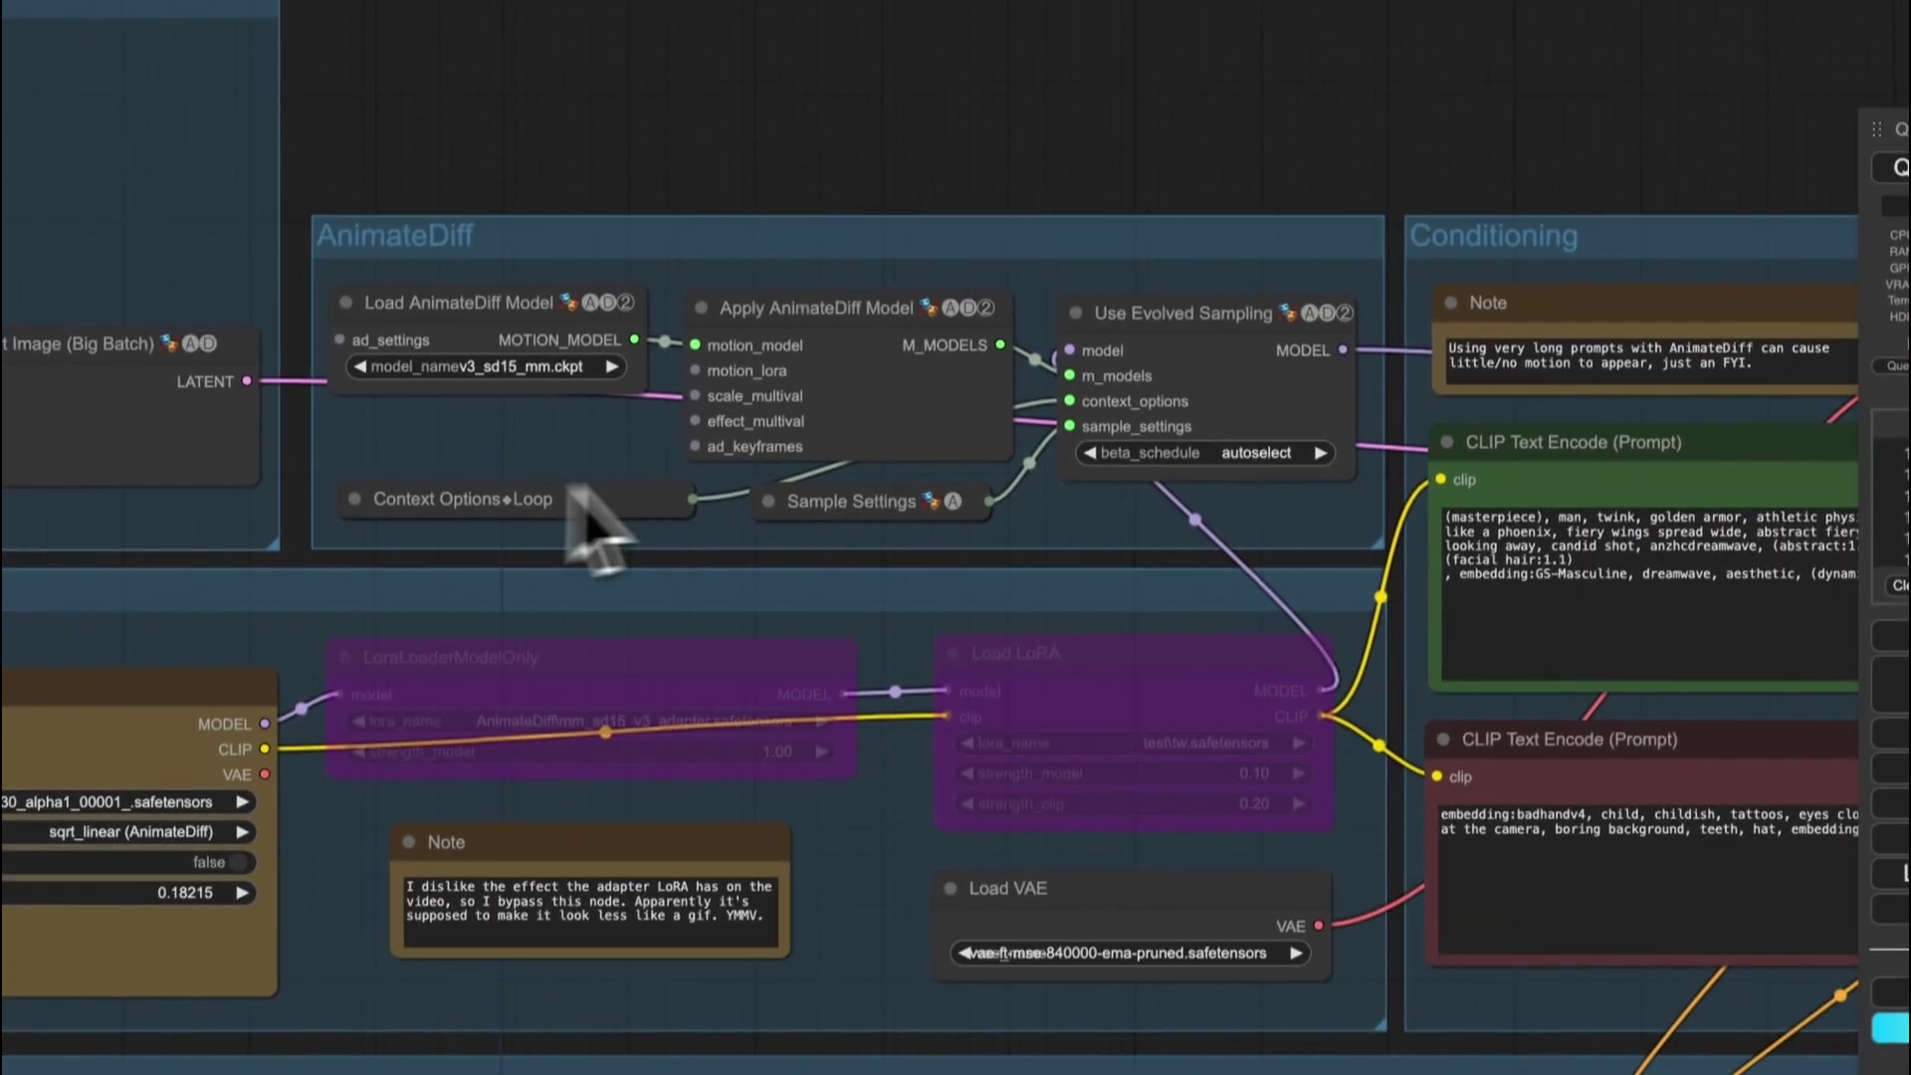
{"action": "left_click", "coordinate": [769, 486]}
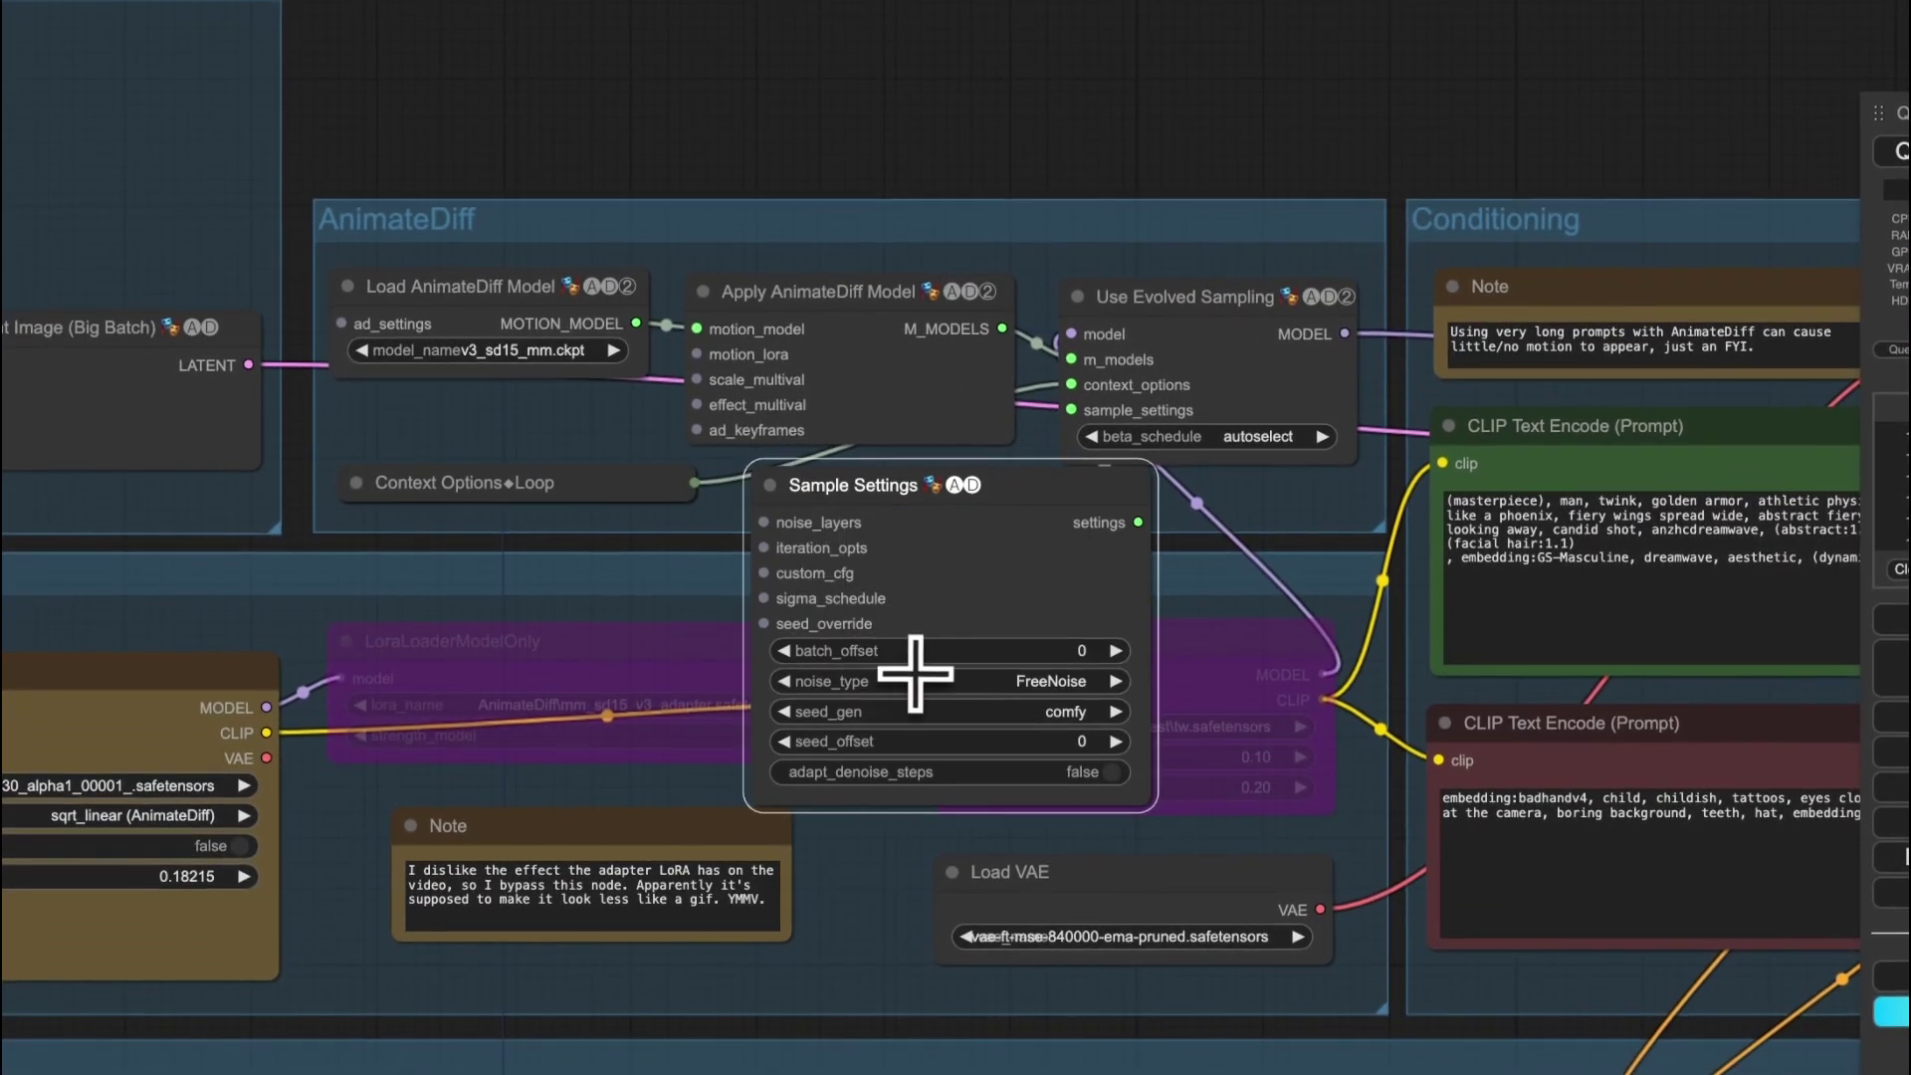
{"action": "left_click", "coordinate": [763, 481]}
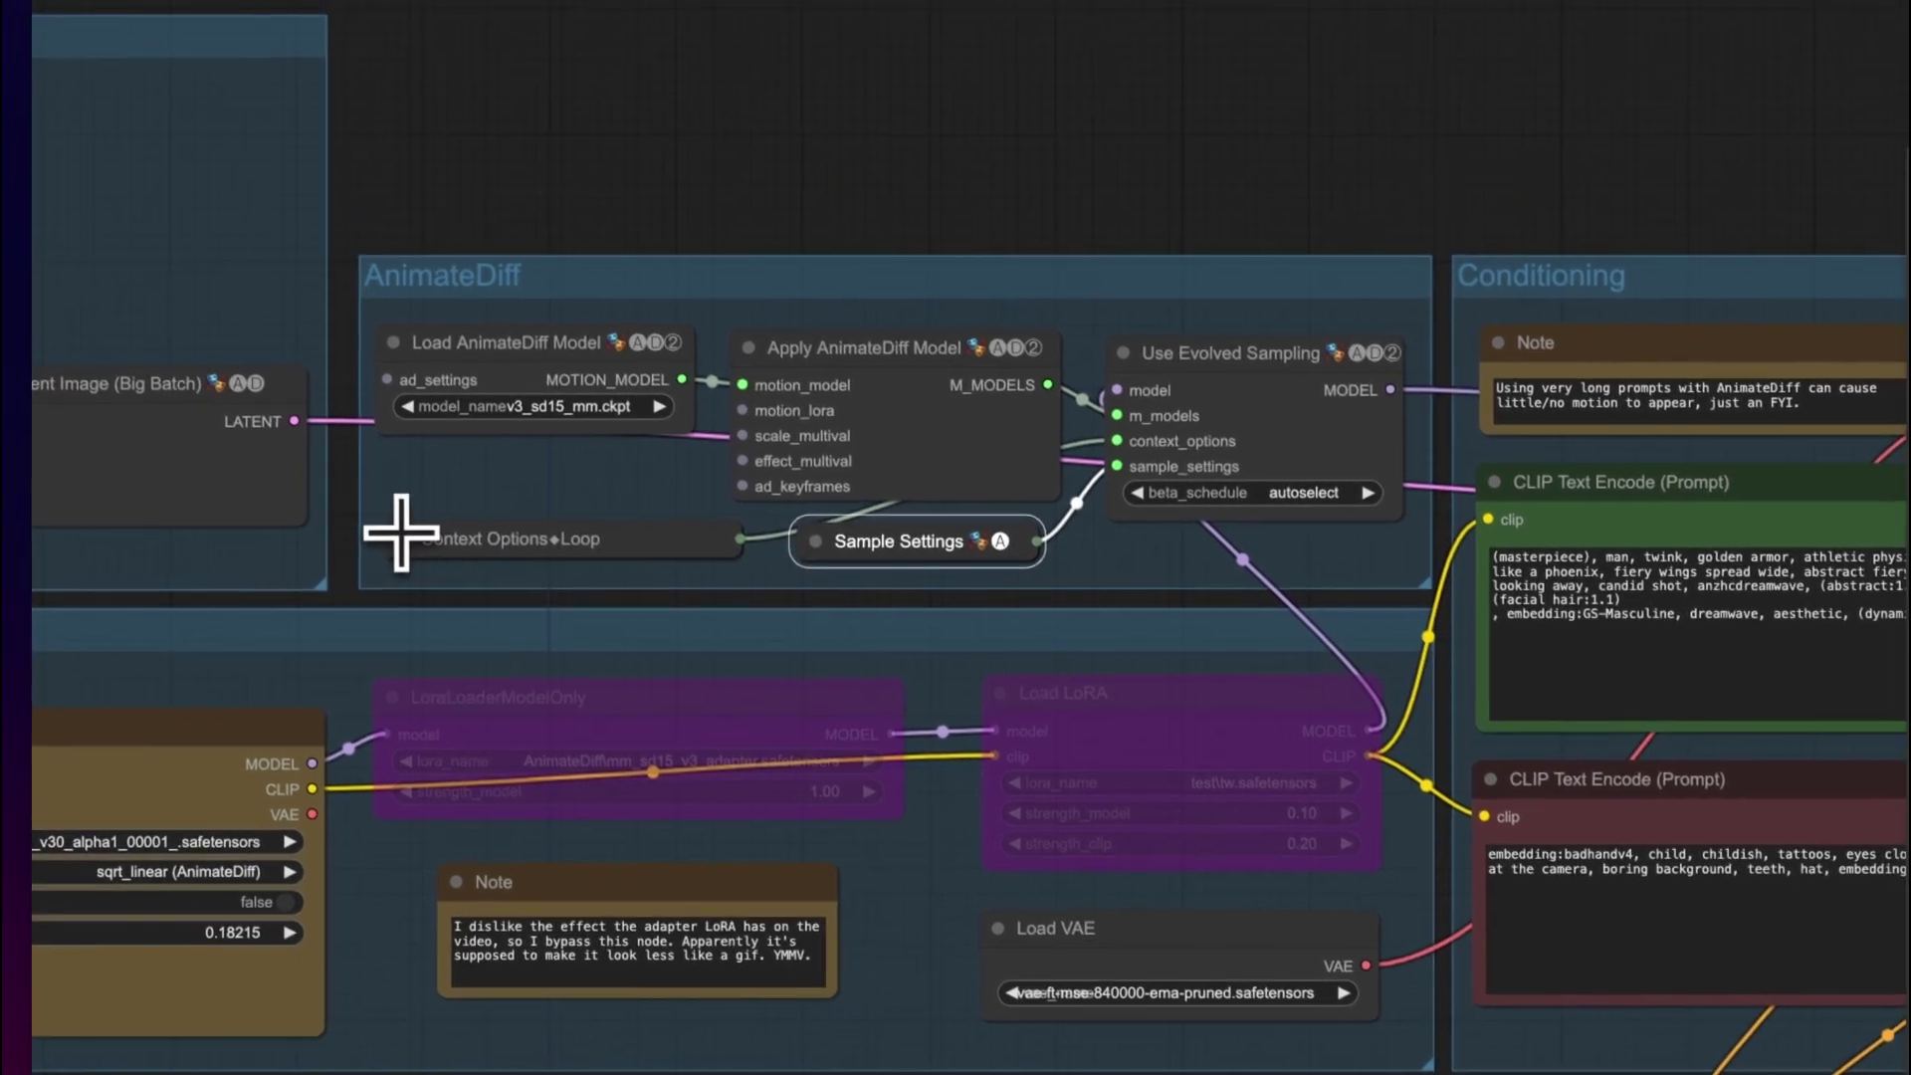
{"action": "left_click", "coordinate": [400, 535]}
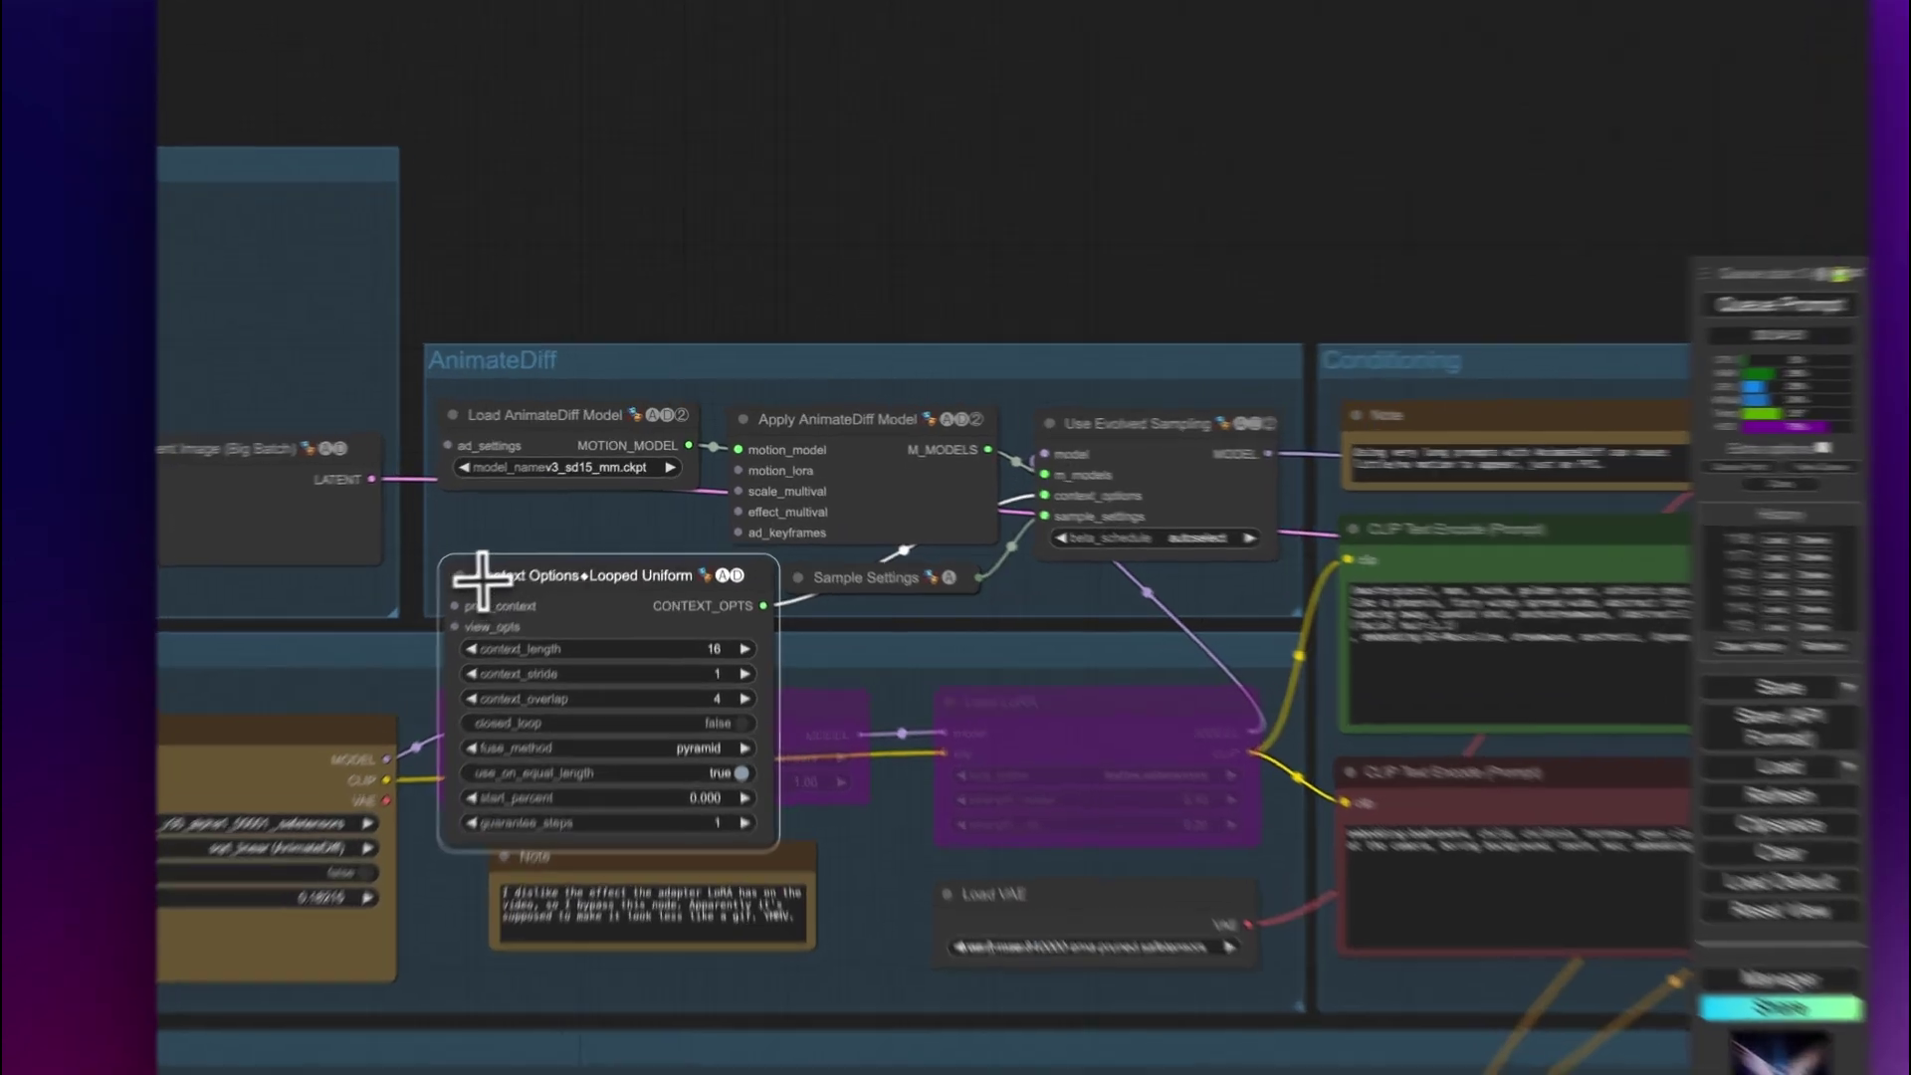
{"action": "left_click", "coordinate": [505, 546]}
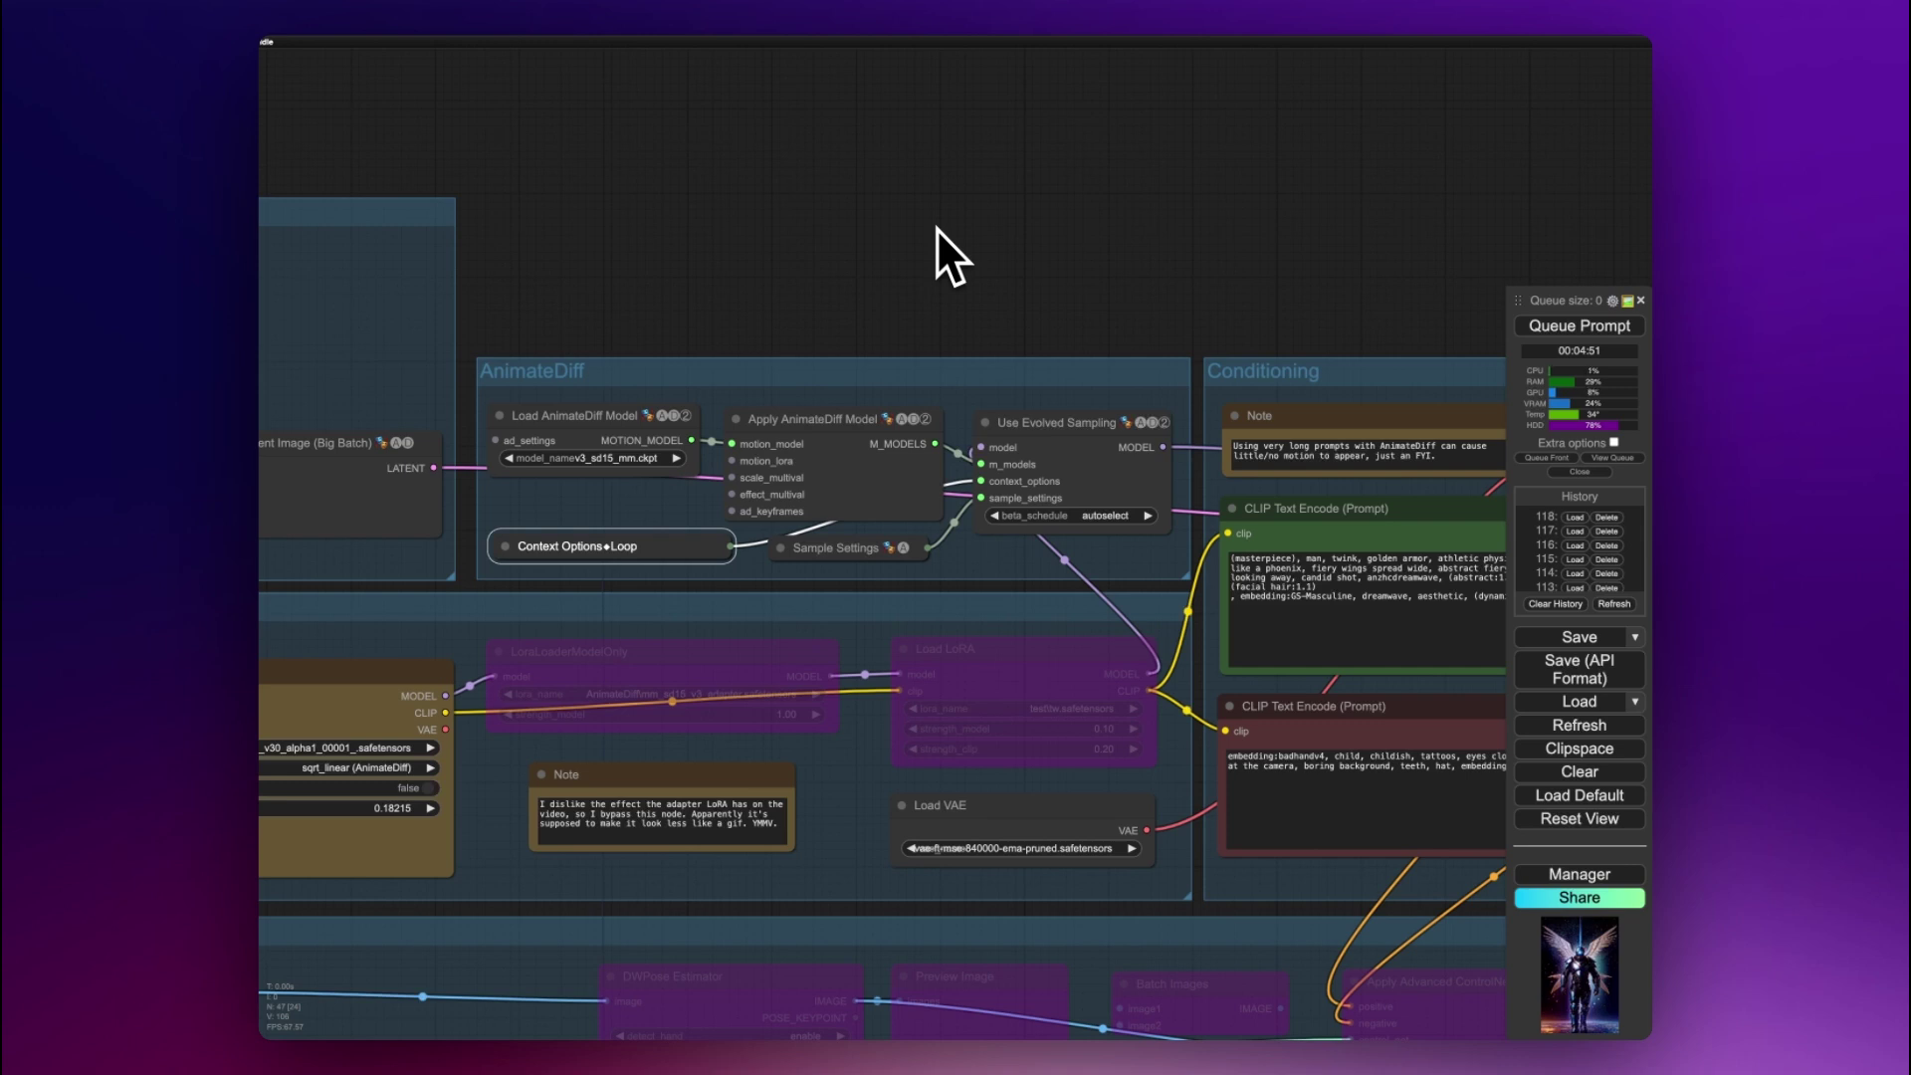
Delete the Batch Images node from the ControlNet group
{"action": "scroll", "coordinate": [936, 229], "scroll_direction": "down", "scroll_amount": 7}
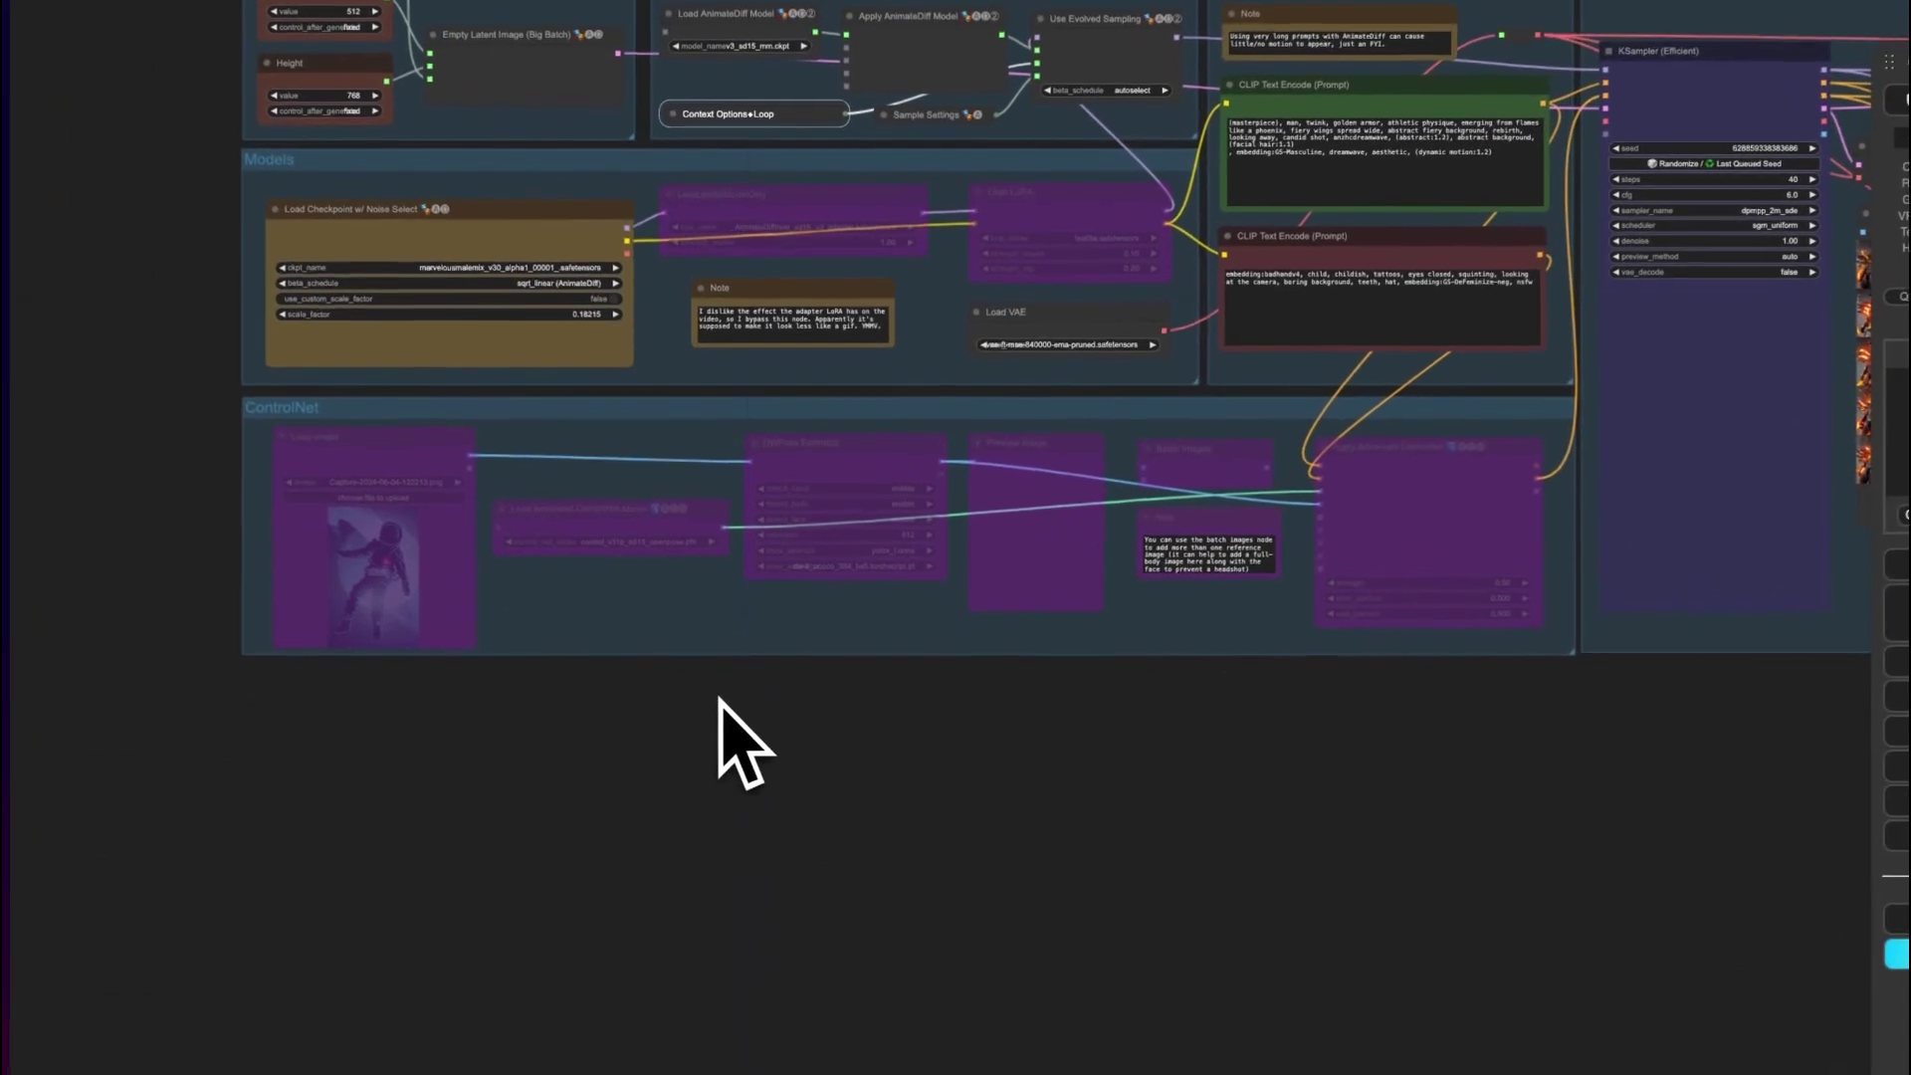
{"action": "scroll", "coordinate": [661, 648], "scroll_direction": "down", "scroll_amount": 2}
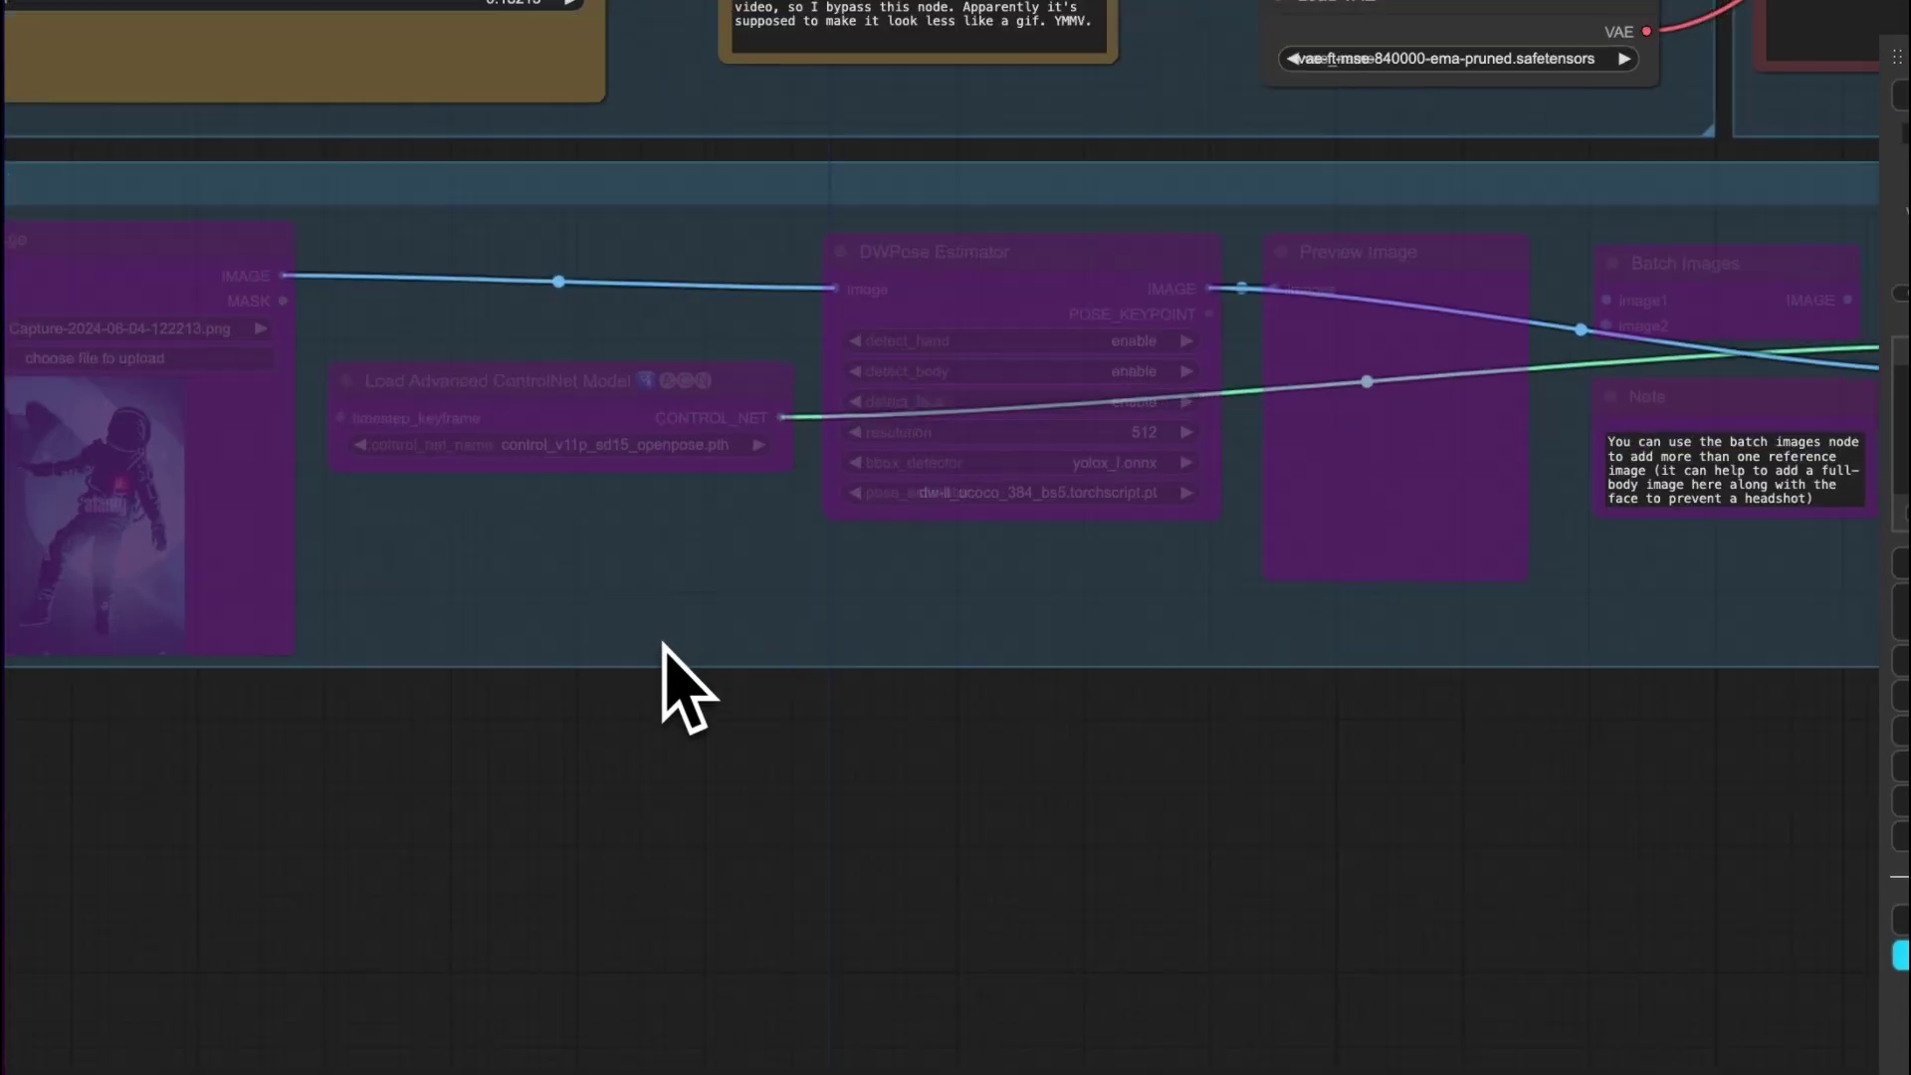
{"action": "left_click_drag", "start_coordinate": [584, 691], "coordinate": [917, 688]}
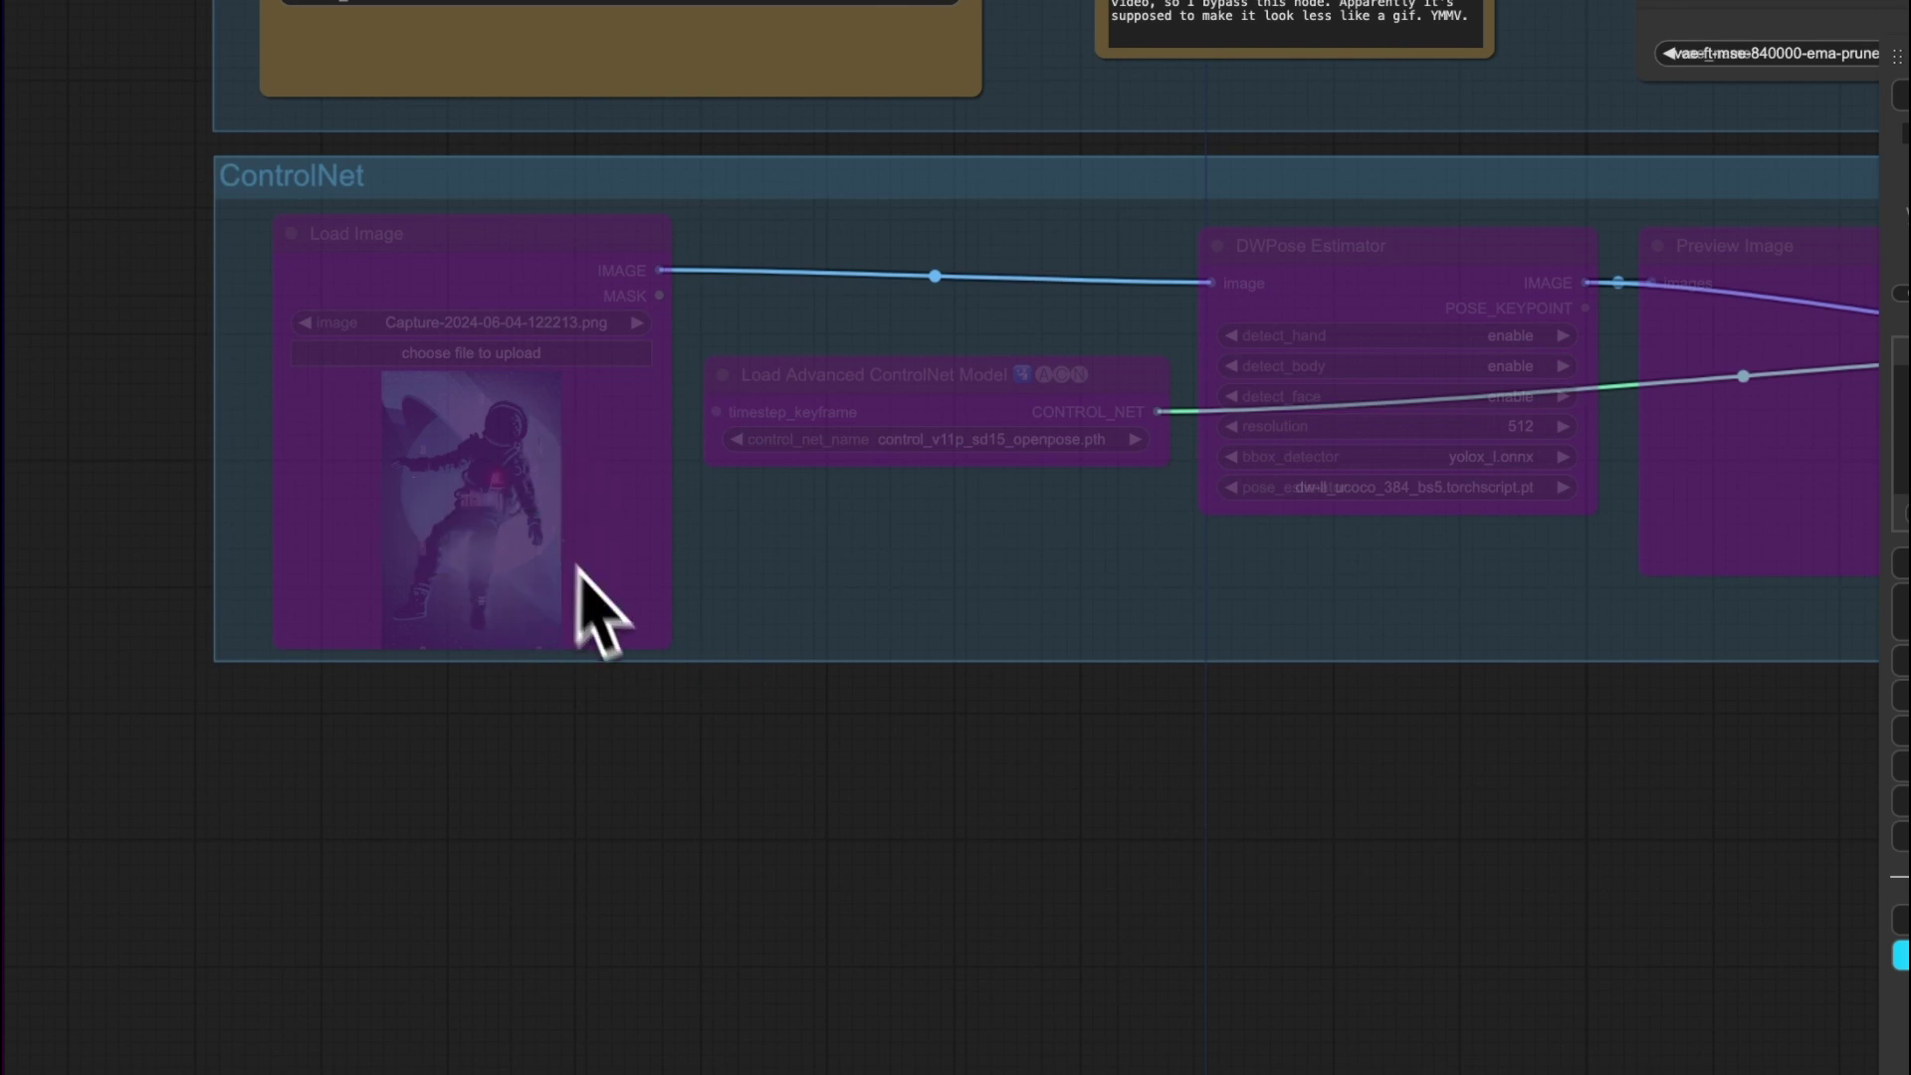
{"action": "left_click_drag", "start_coordinate": [982, 767], "coordinate": [319, 810]}
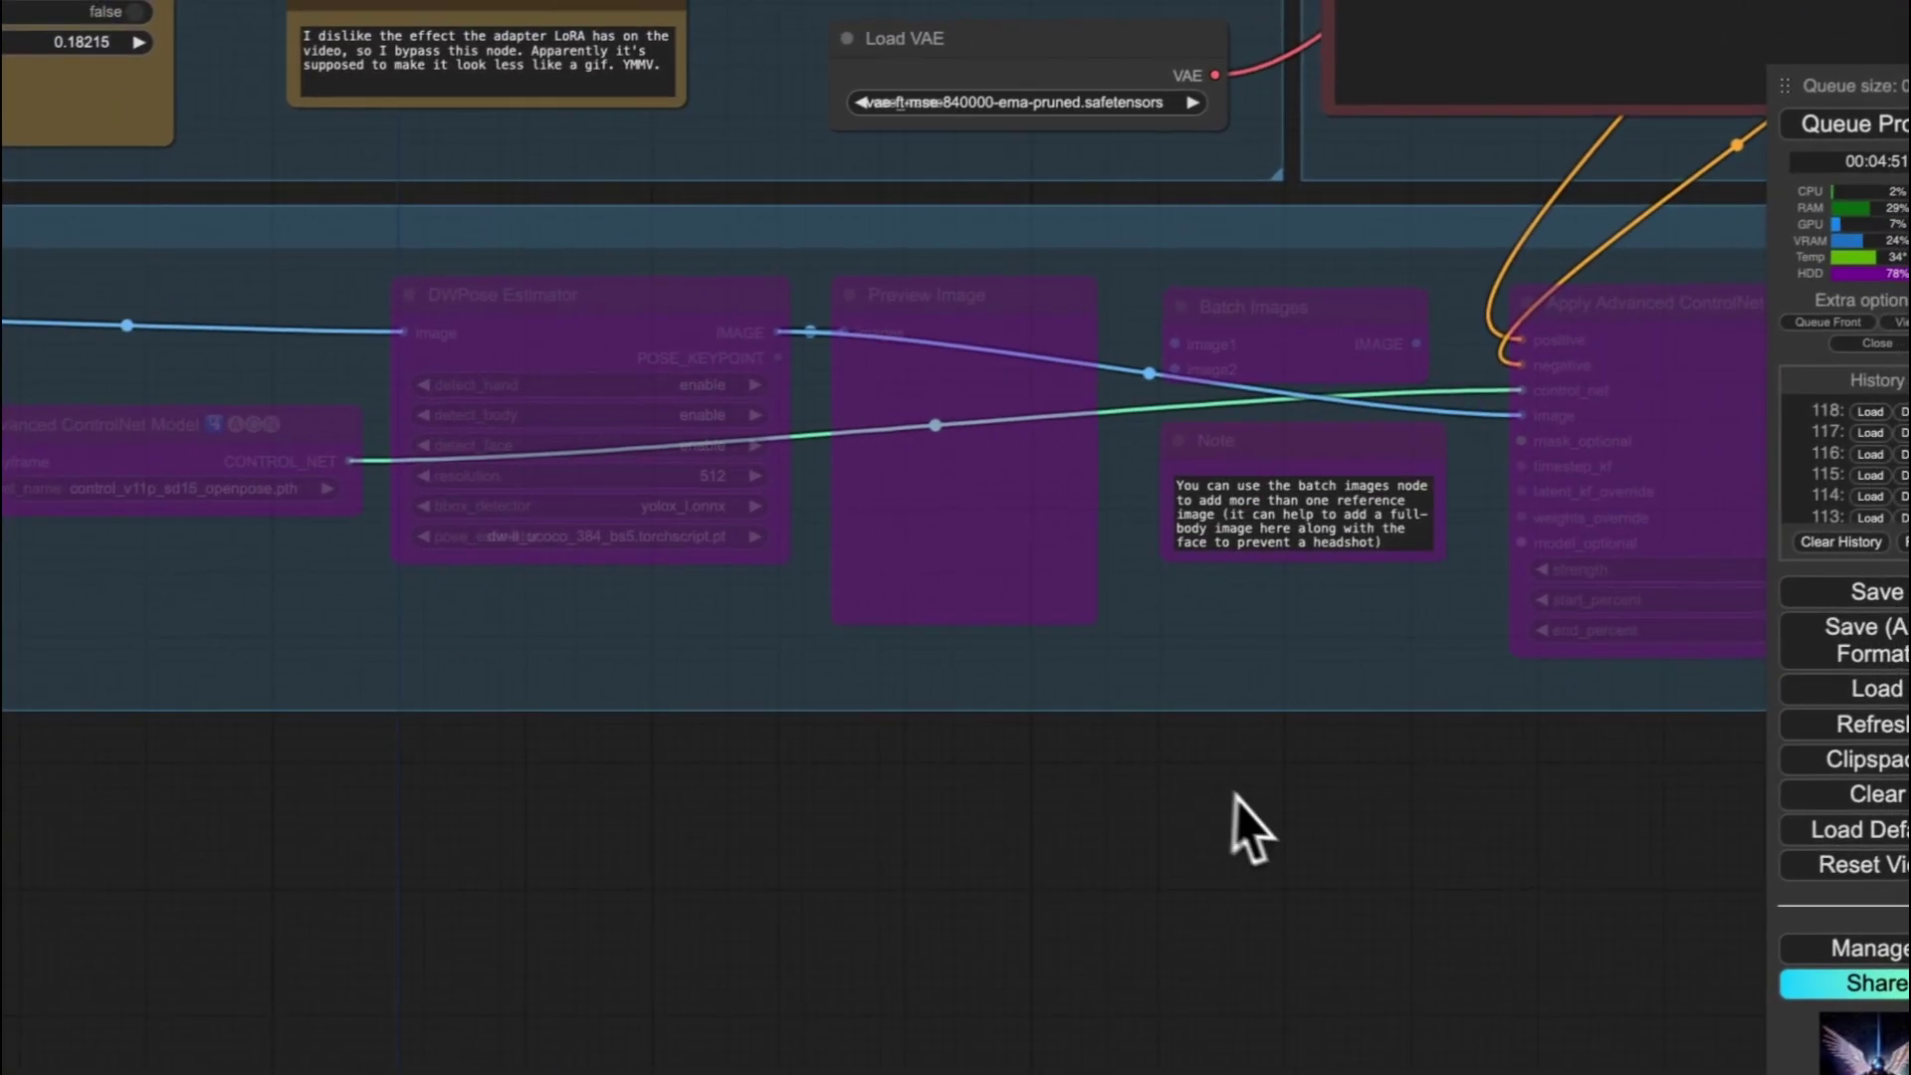
{"action": "left_click_drag", "start_coordinate": [1338, 770], "coordinate": [826, 782]}
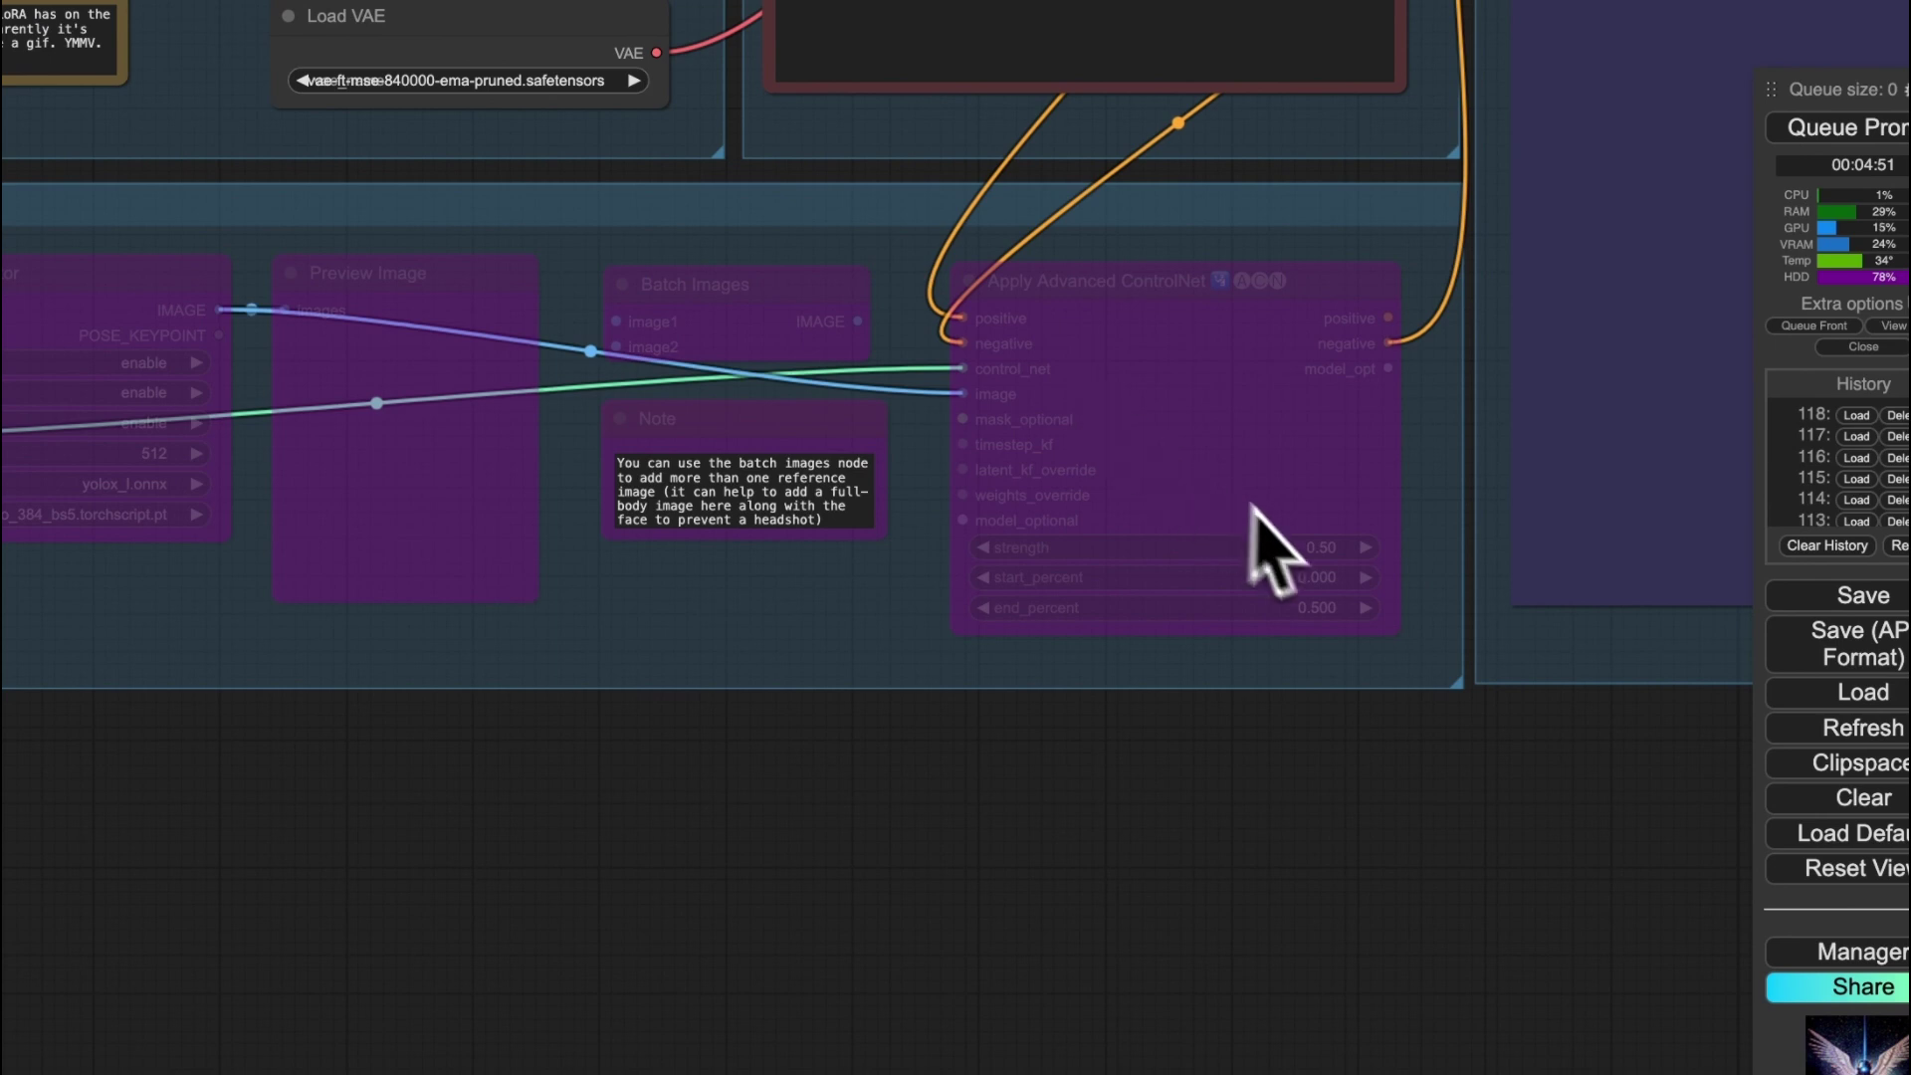
{"action": "scroll", "coordinate": [1337, 537], "scroll_direction": "up", "scroll_amount": 4}
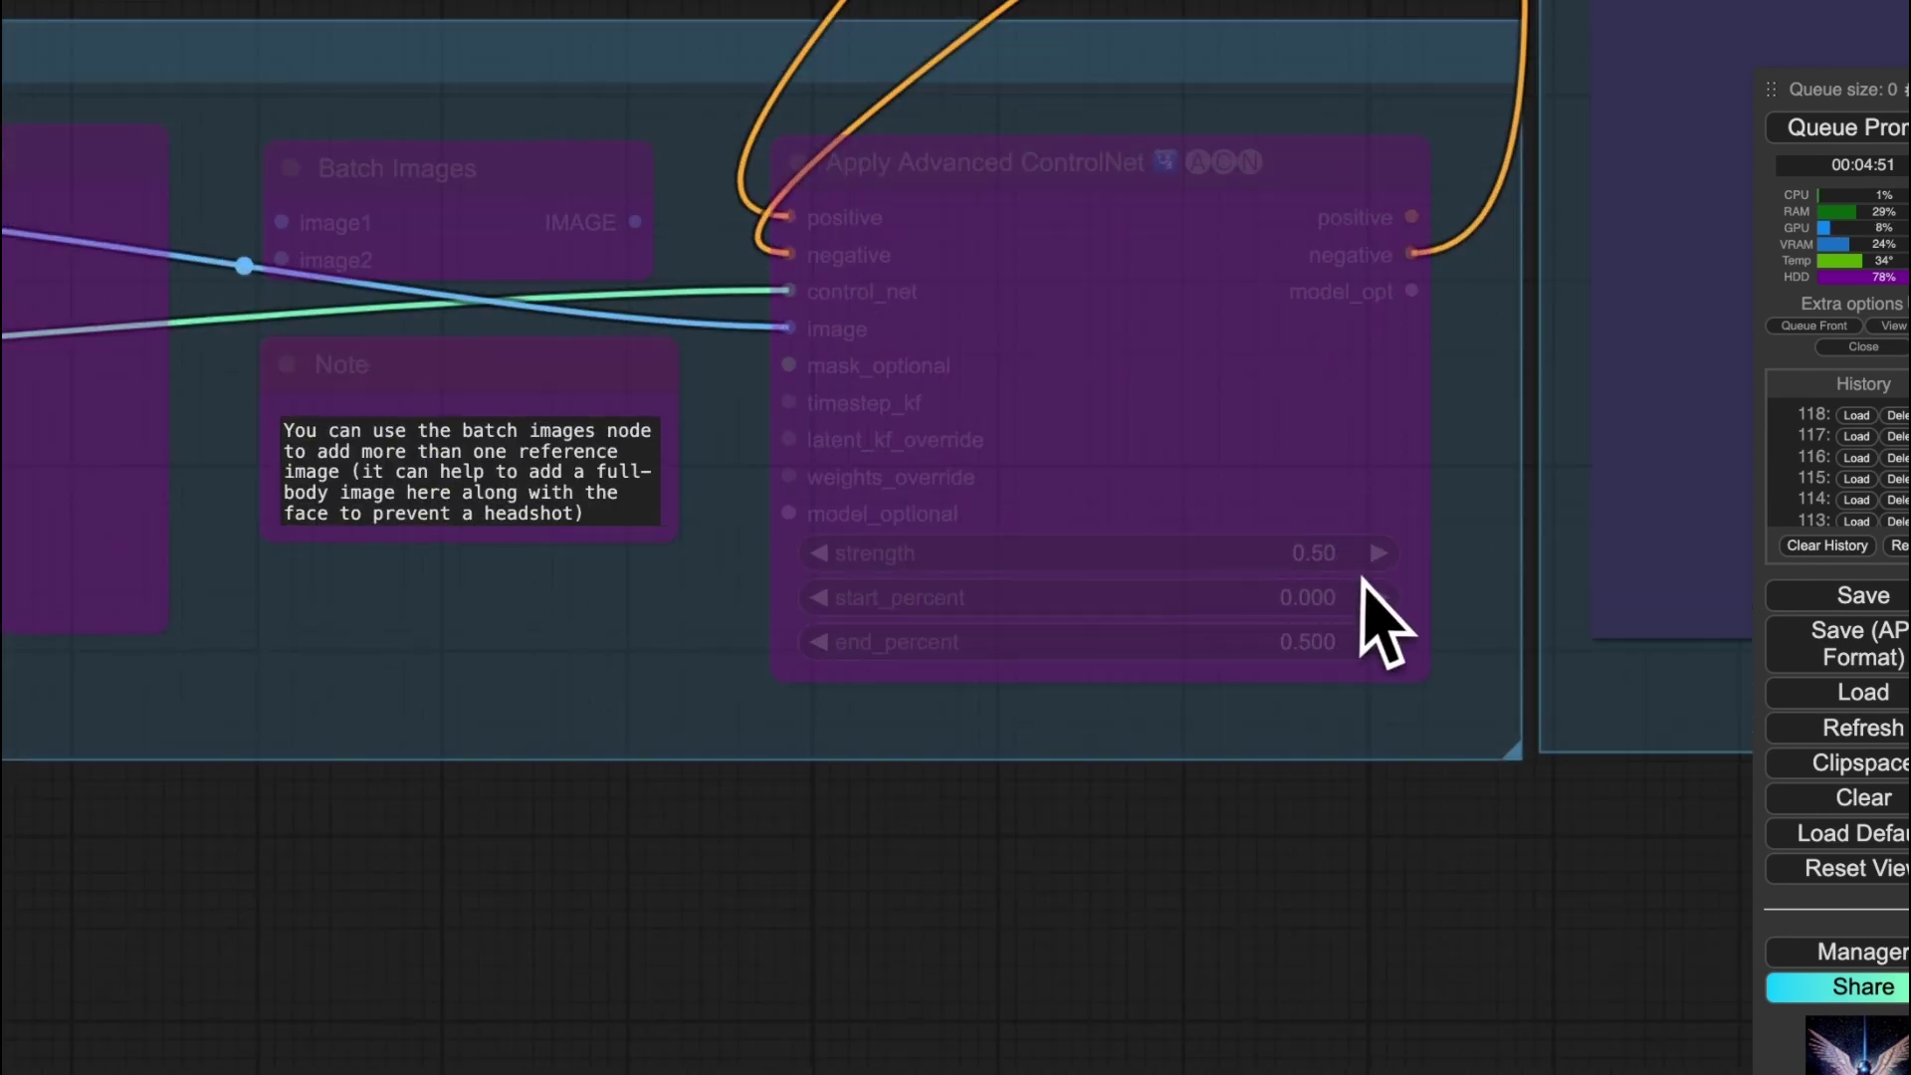
{"action": "left_click_drag", "start_coordinate": [909, 837], "coordinate": [1393, 839]}
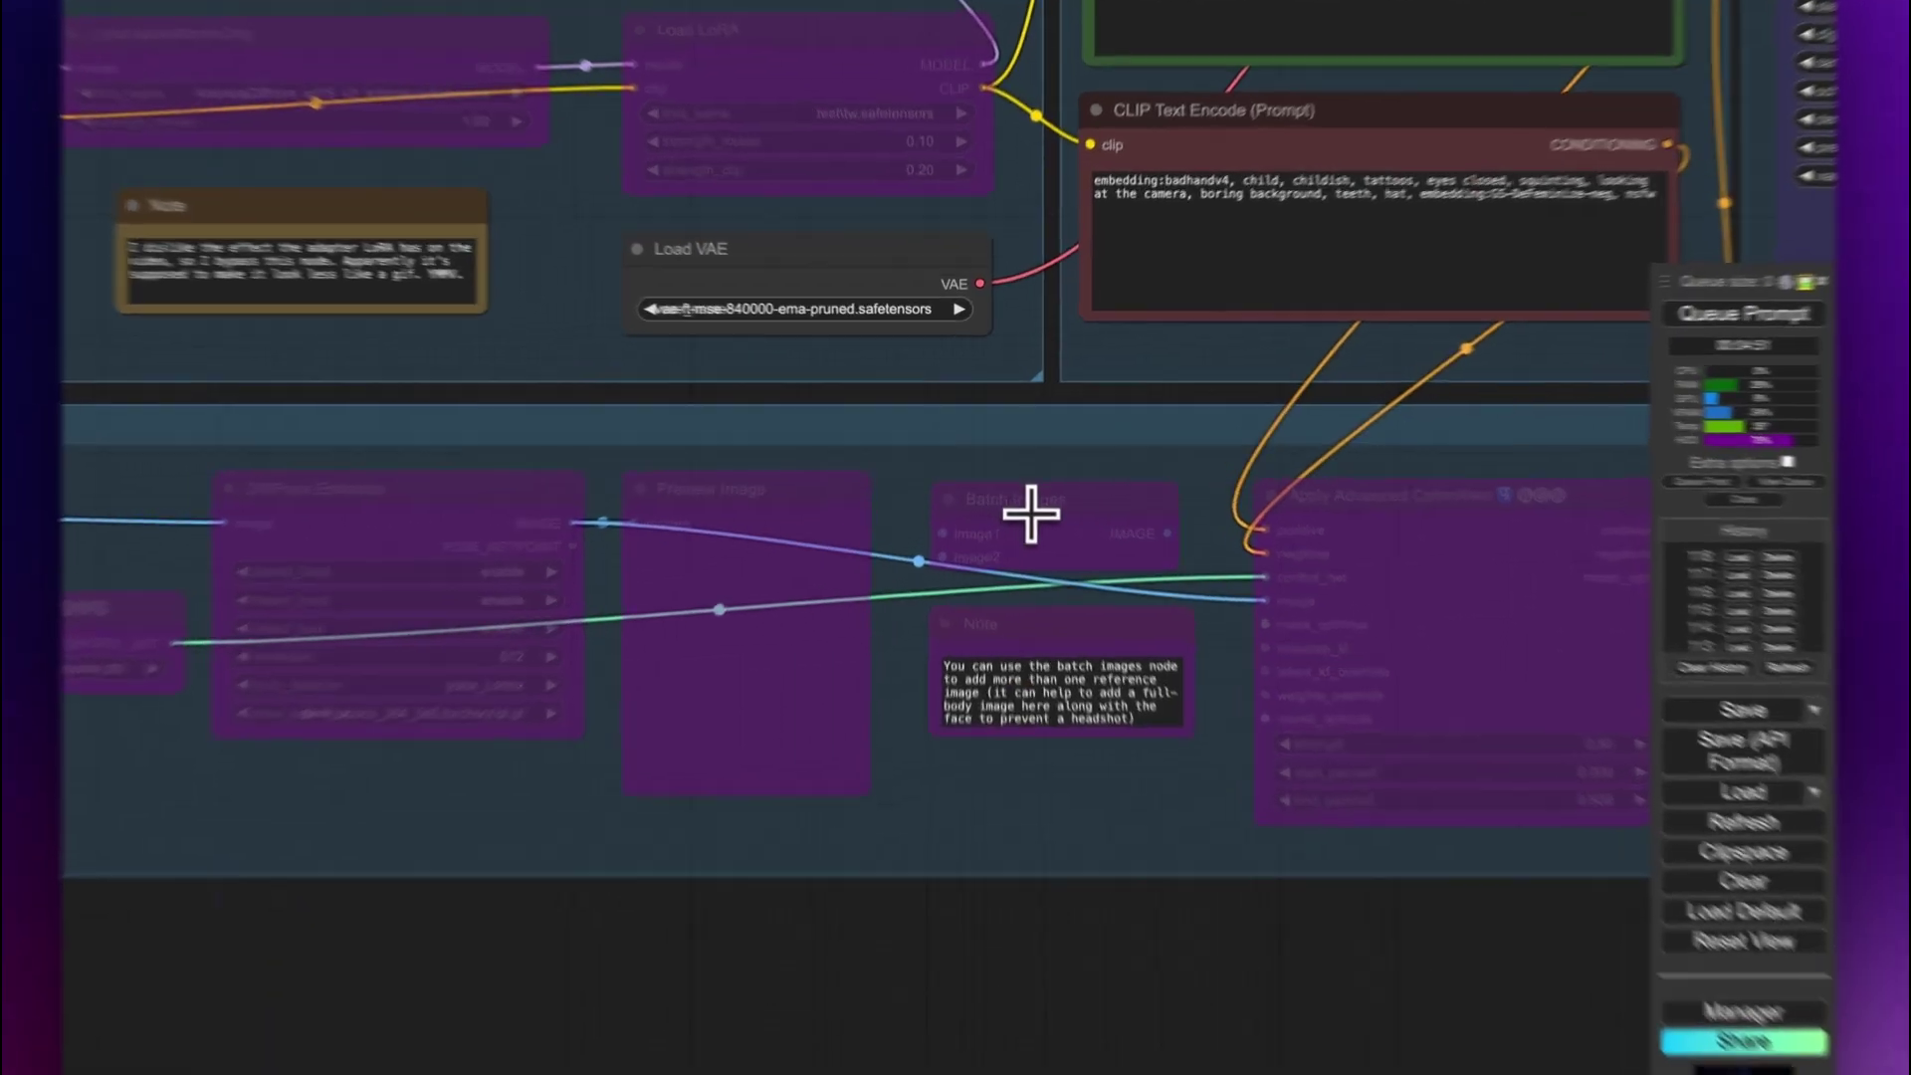
{"action": "left_click", "coordinate": [1014, 479]}
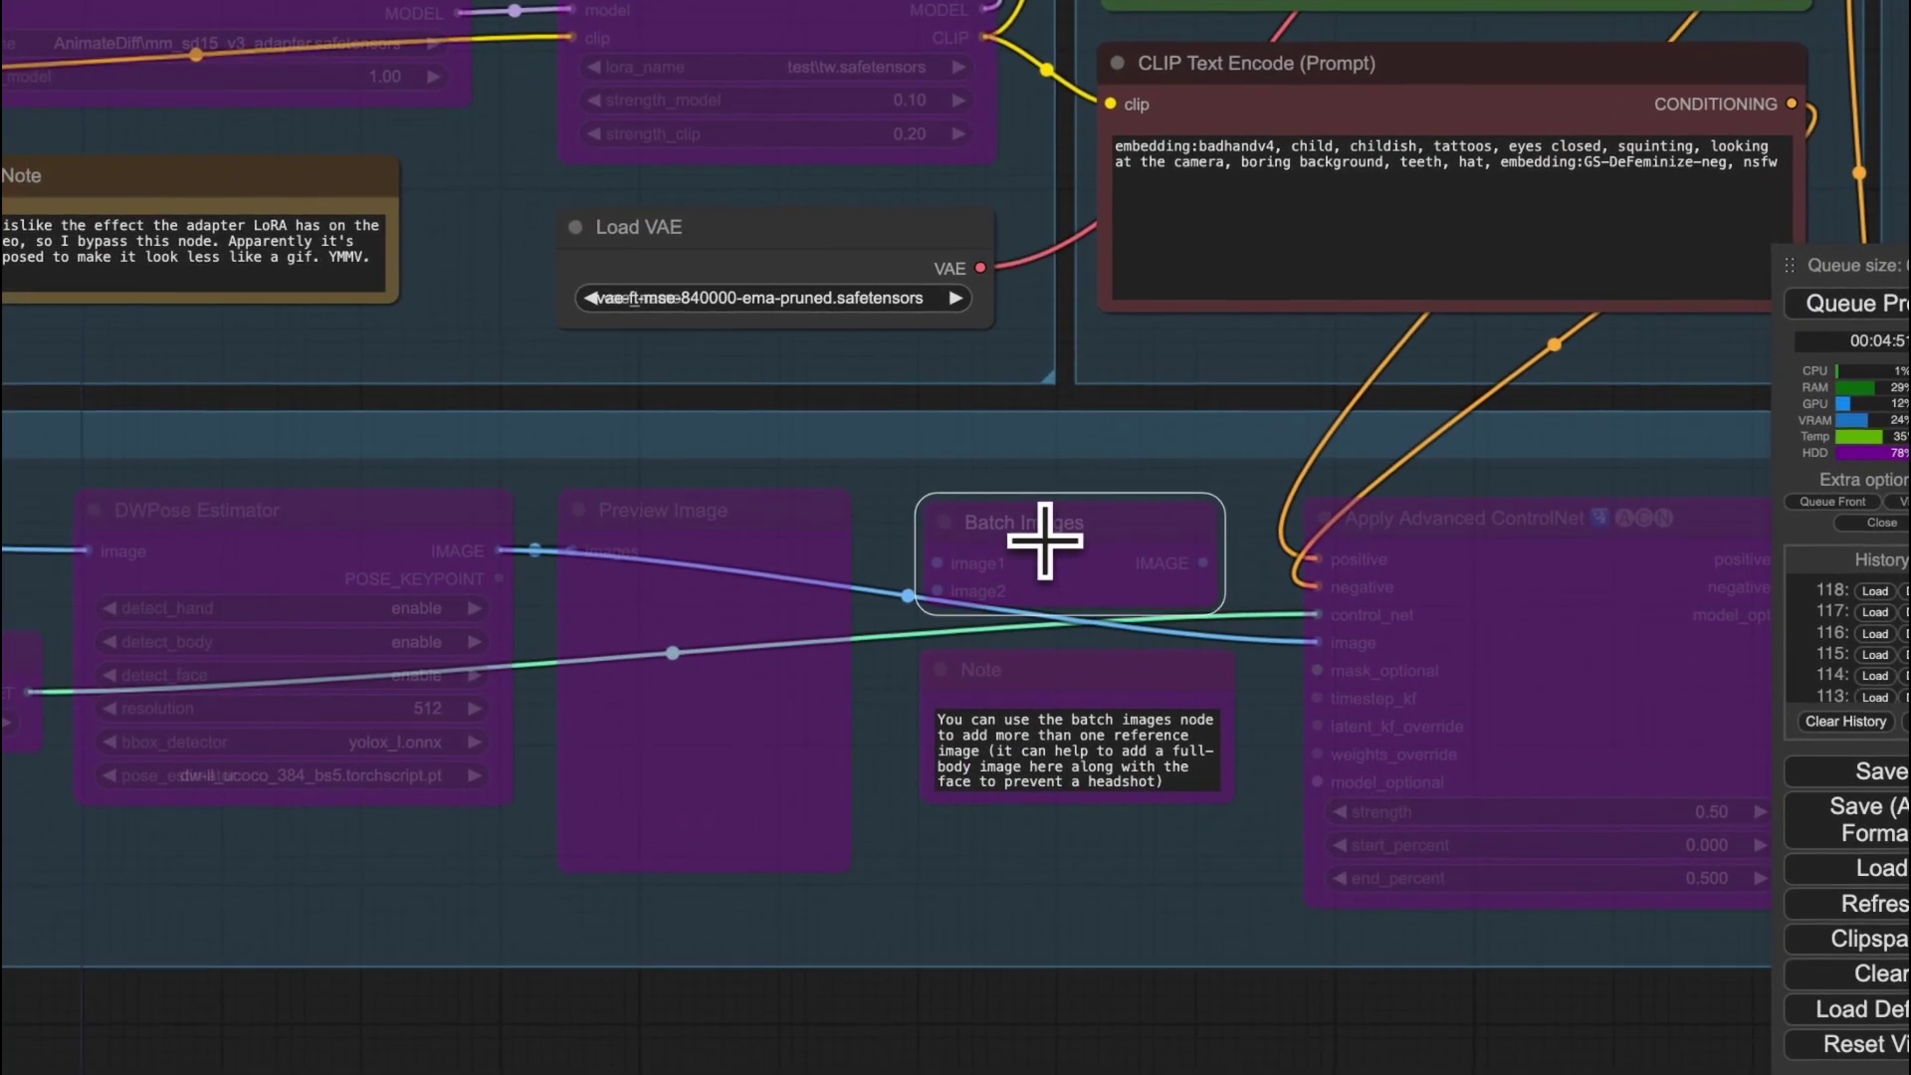
{"action": "key", "text": "Delete"}
Remove the bypass from the LoraLoaderModelOnly node in the Models group and bypass it again
{"action": "scroll", "coordinate": [1044, 540], "scroll_direction": "down", "scroll_amount": 10}
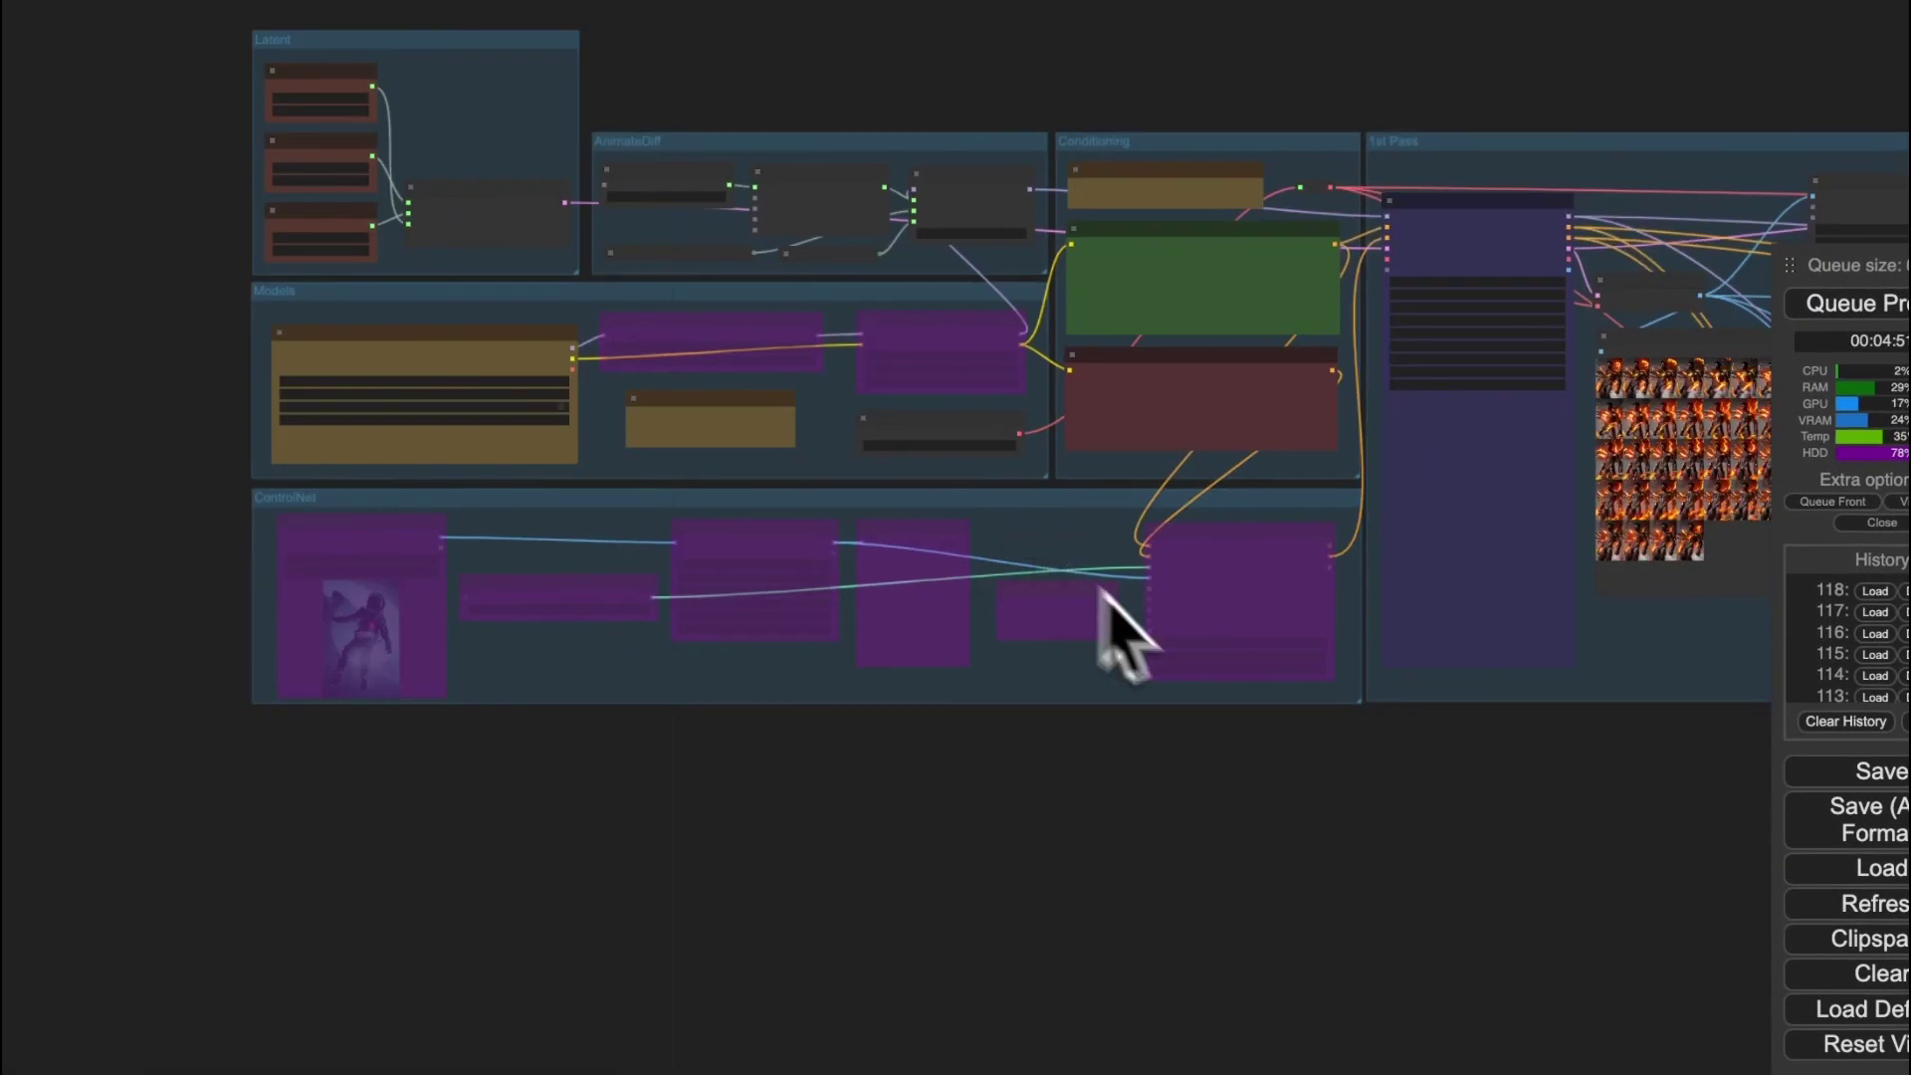
{"action": "left_click_drag", "start_coordinate": [1302, 759], "coordinate": [717, 801]}
{"action": "scroll", "coordinate": [840, 426], "scroll_direction": "up", "scroll_amount": 8}
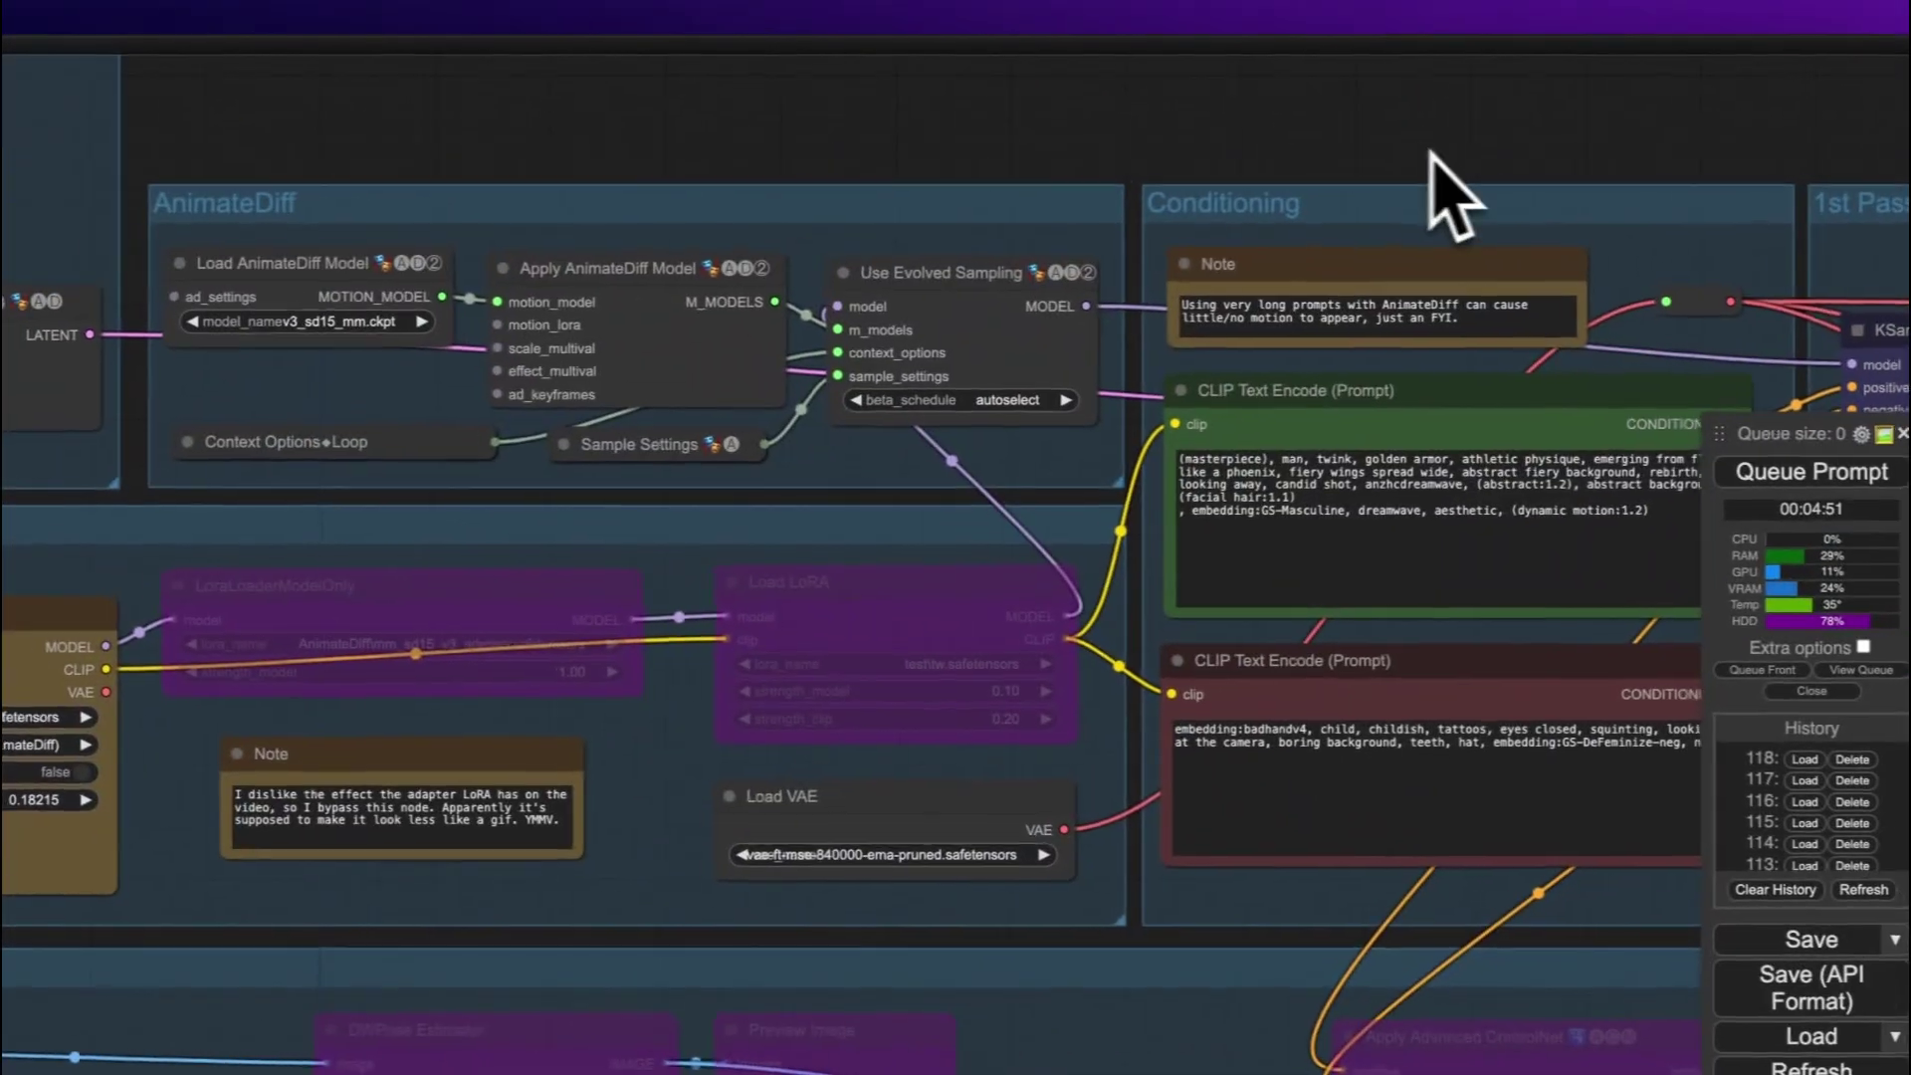
{"action": "scroll", "coordinate": [1451, 192], "scroll_direction": "up", "scroll_amount": 6}
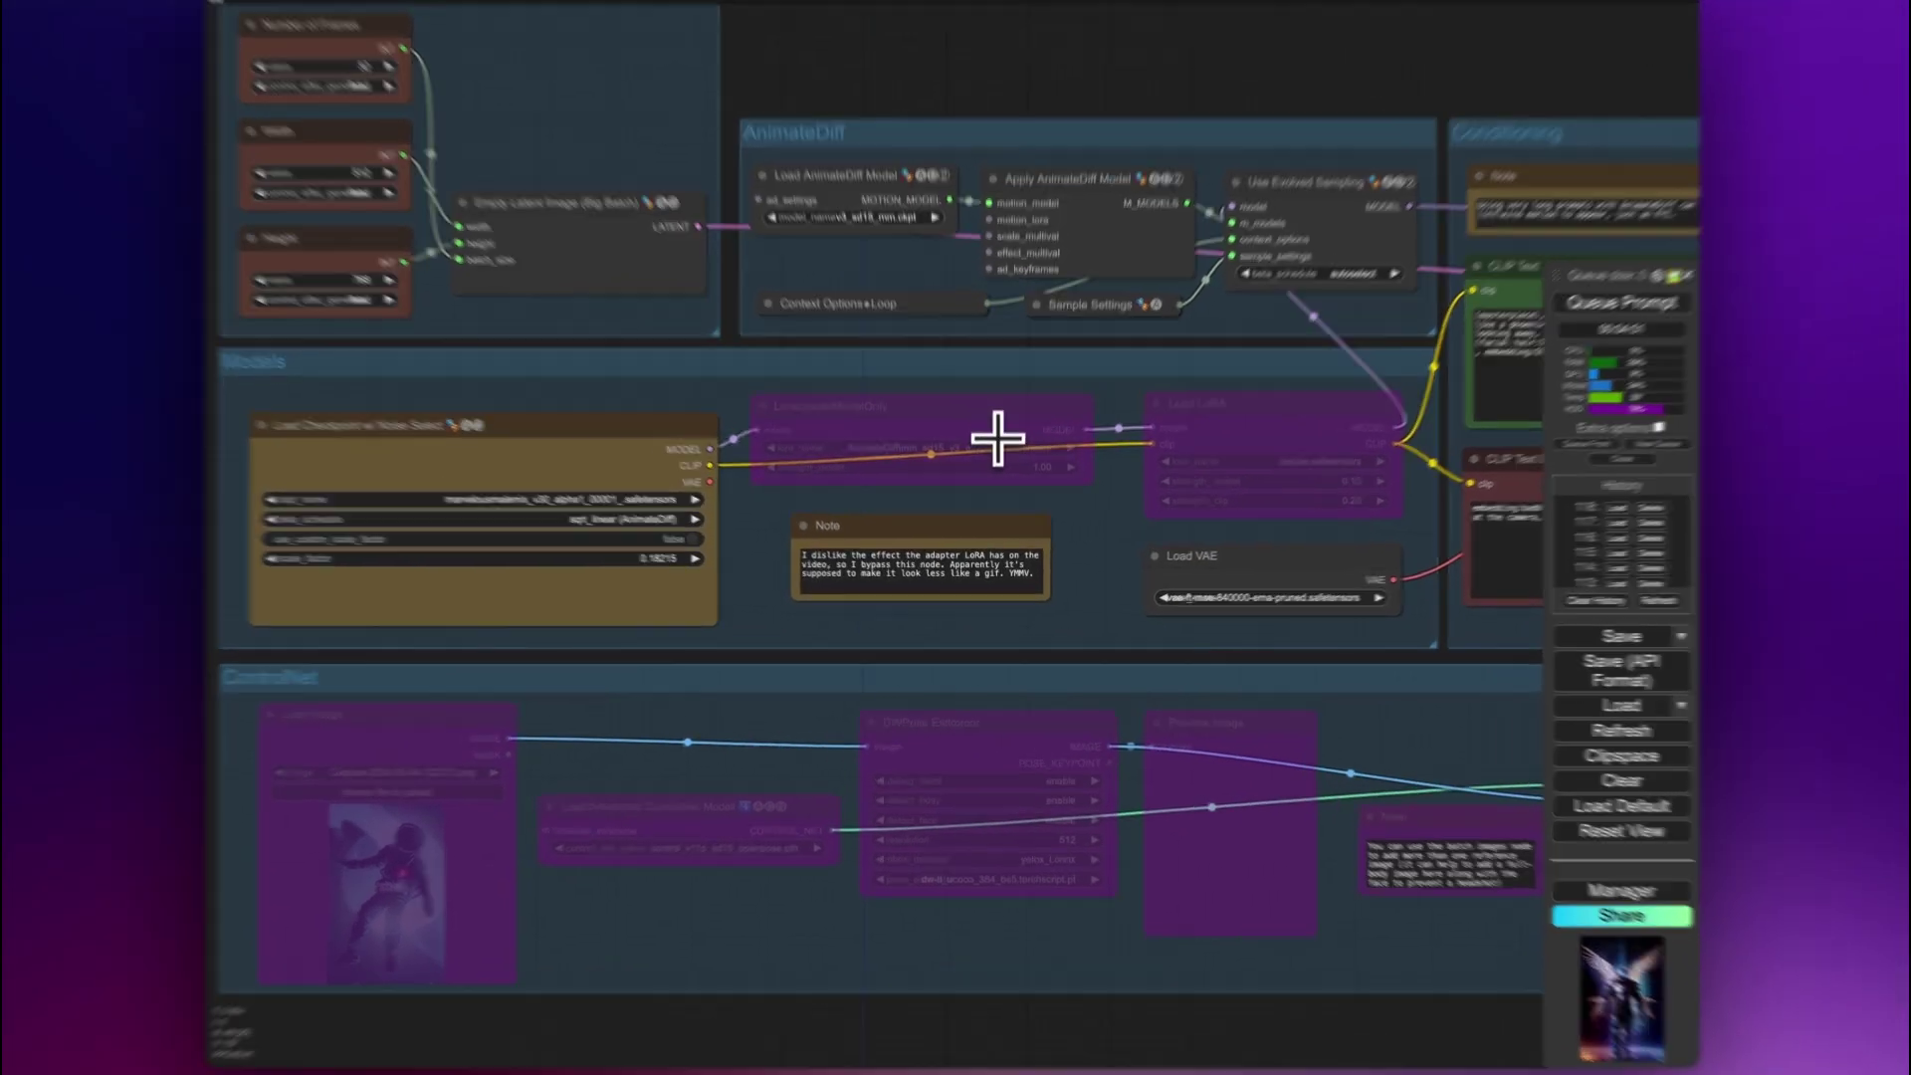
{"action": "right_click", "coordinate": [995, 445]}
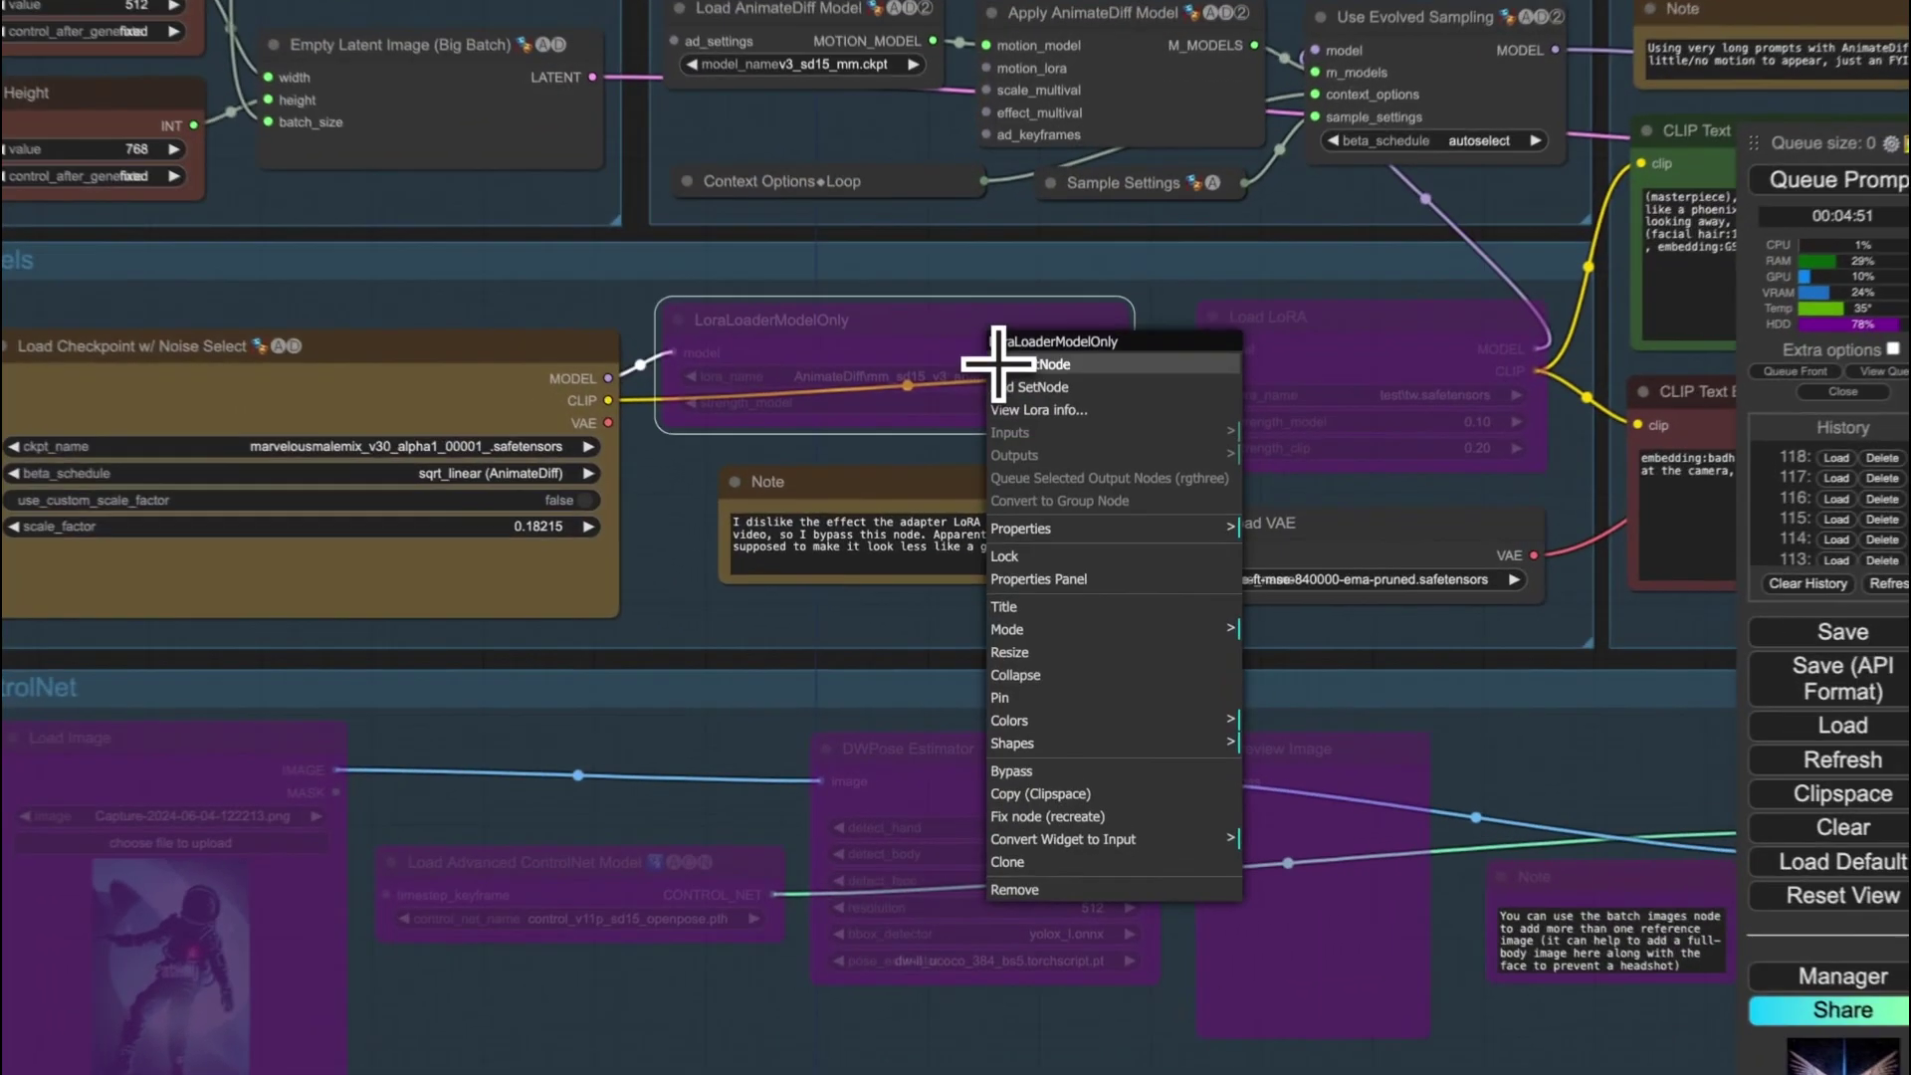
{"action": "left_click", "coordinate": [1104, 777]}
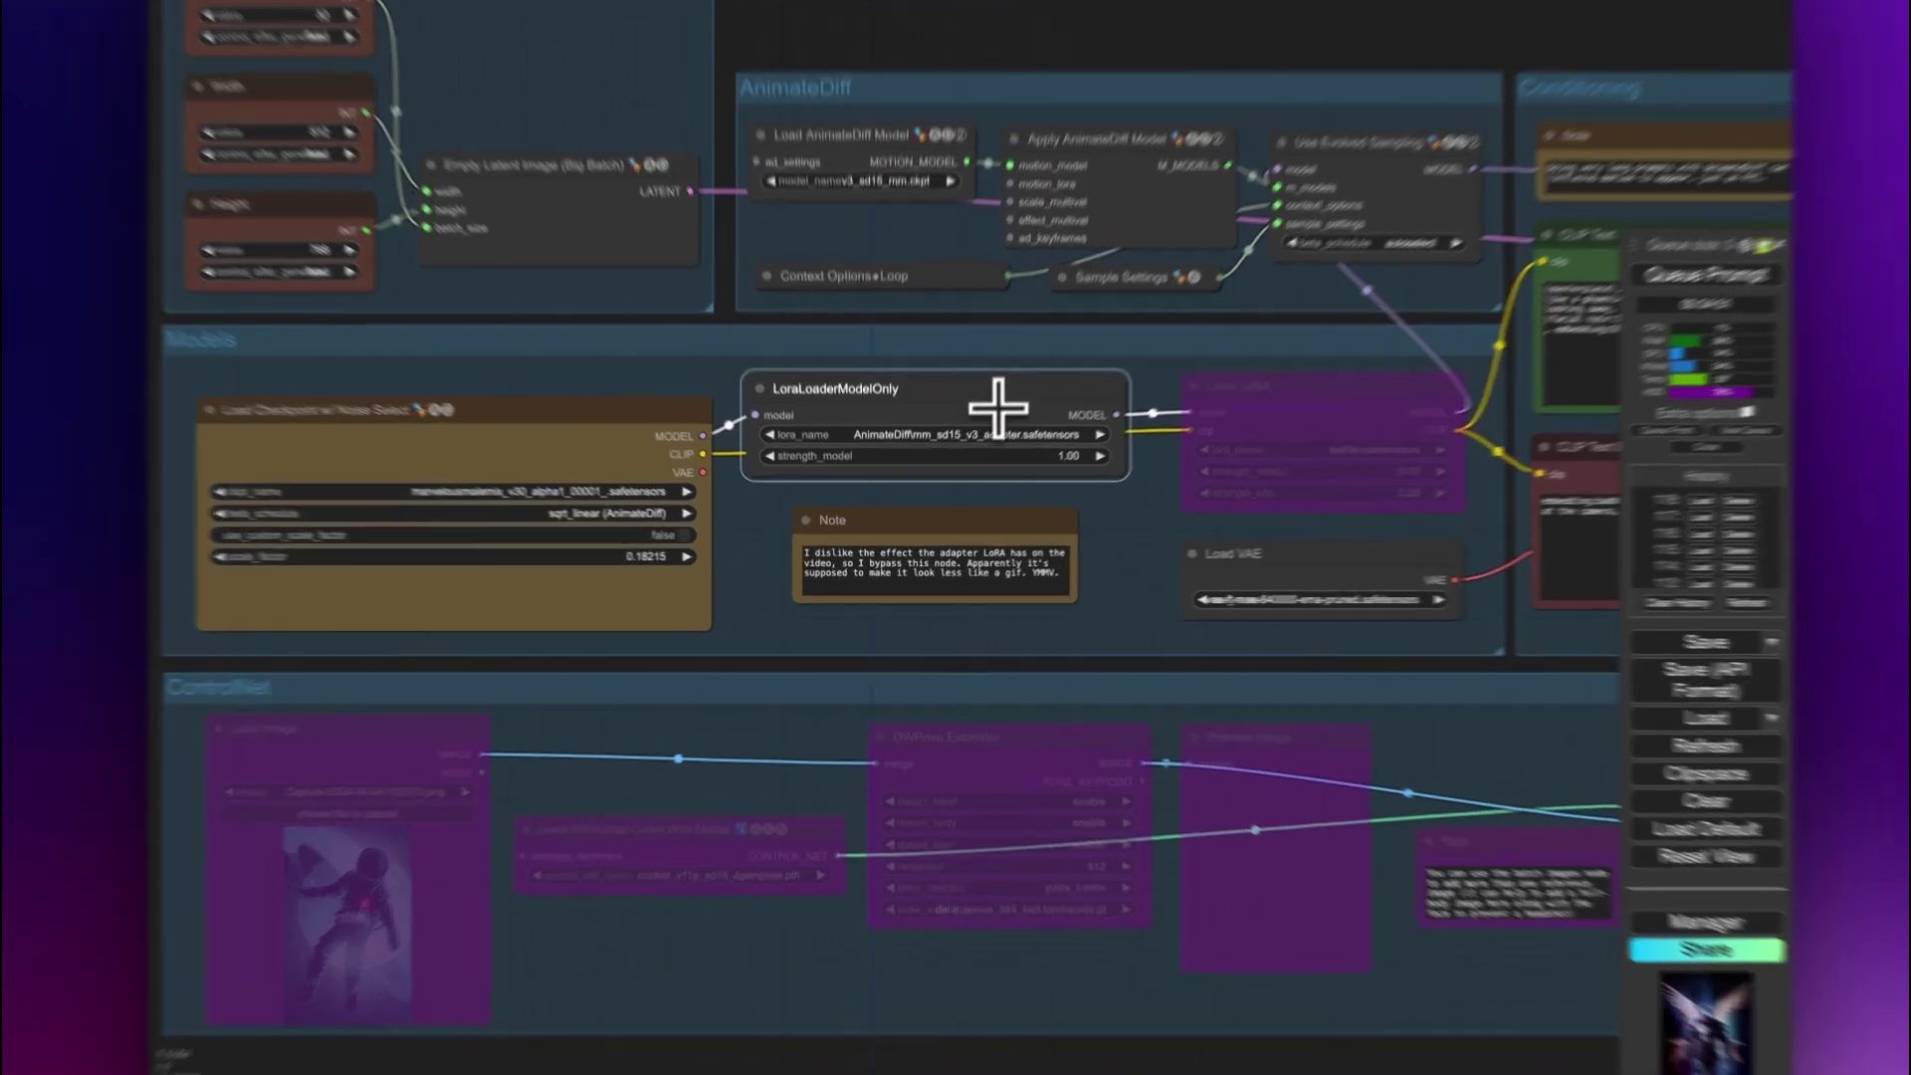
{"action": "right_click", "coordinate": [992, 463]}
{"action": "left_click", "coordinate": [1035, 718]}
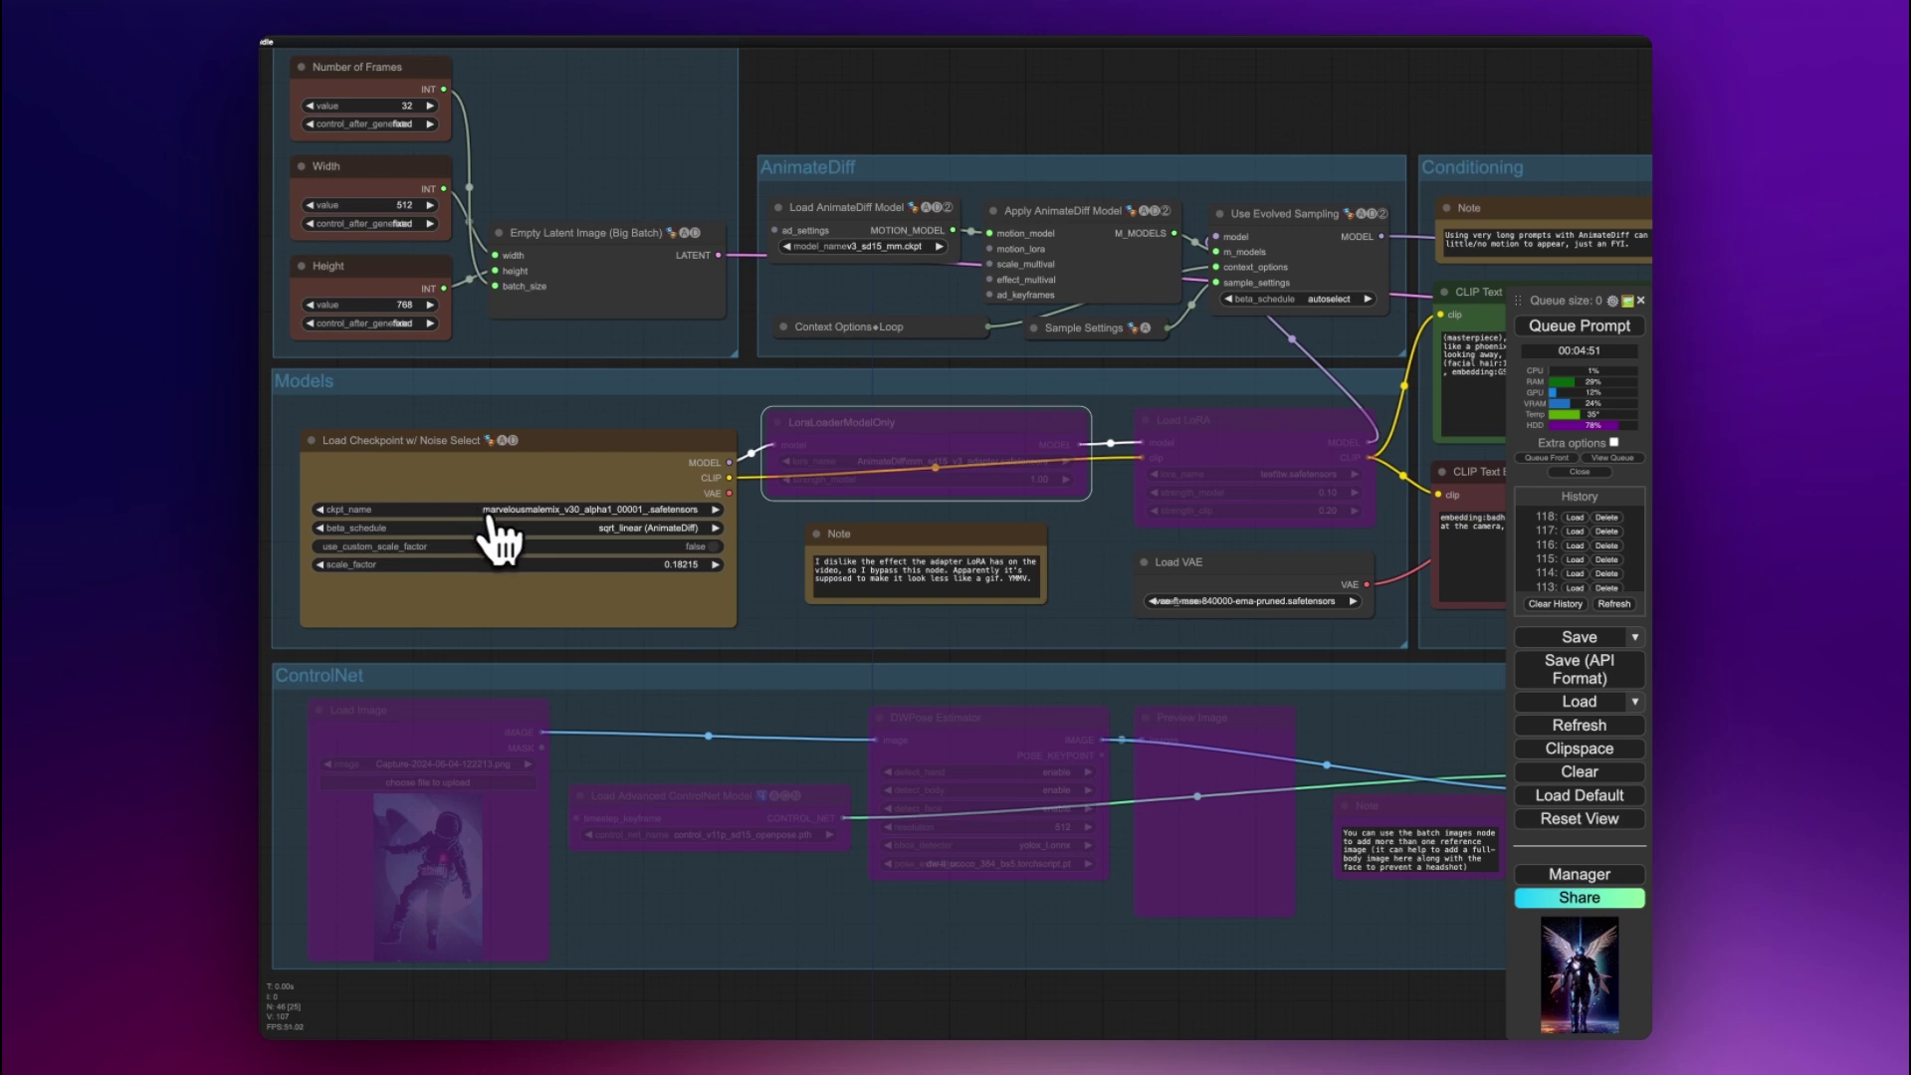
Highlight embedding:GS-Masculine in the positive prompt and embedding:GS-DeFeminize-neg in the negative prompt for review
{"action": "scroll", "coordinate": [498, 538], "scroll_direction": "down", "scroll_amount": 10}
{"action": "scroll", "coordinate": [503, 542], "scroll_direction": "up", "scroll_amount": 5}
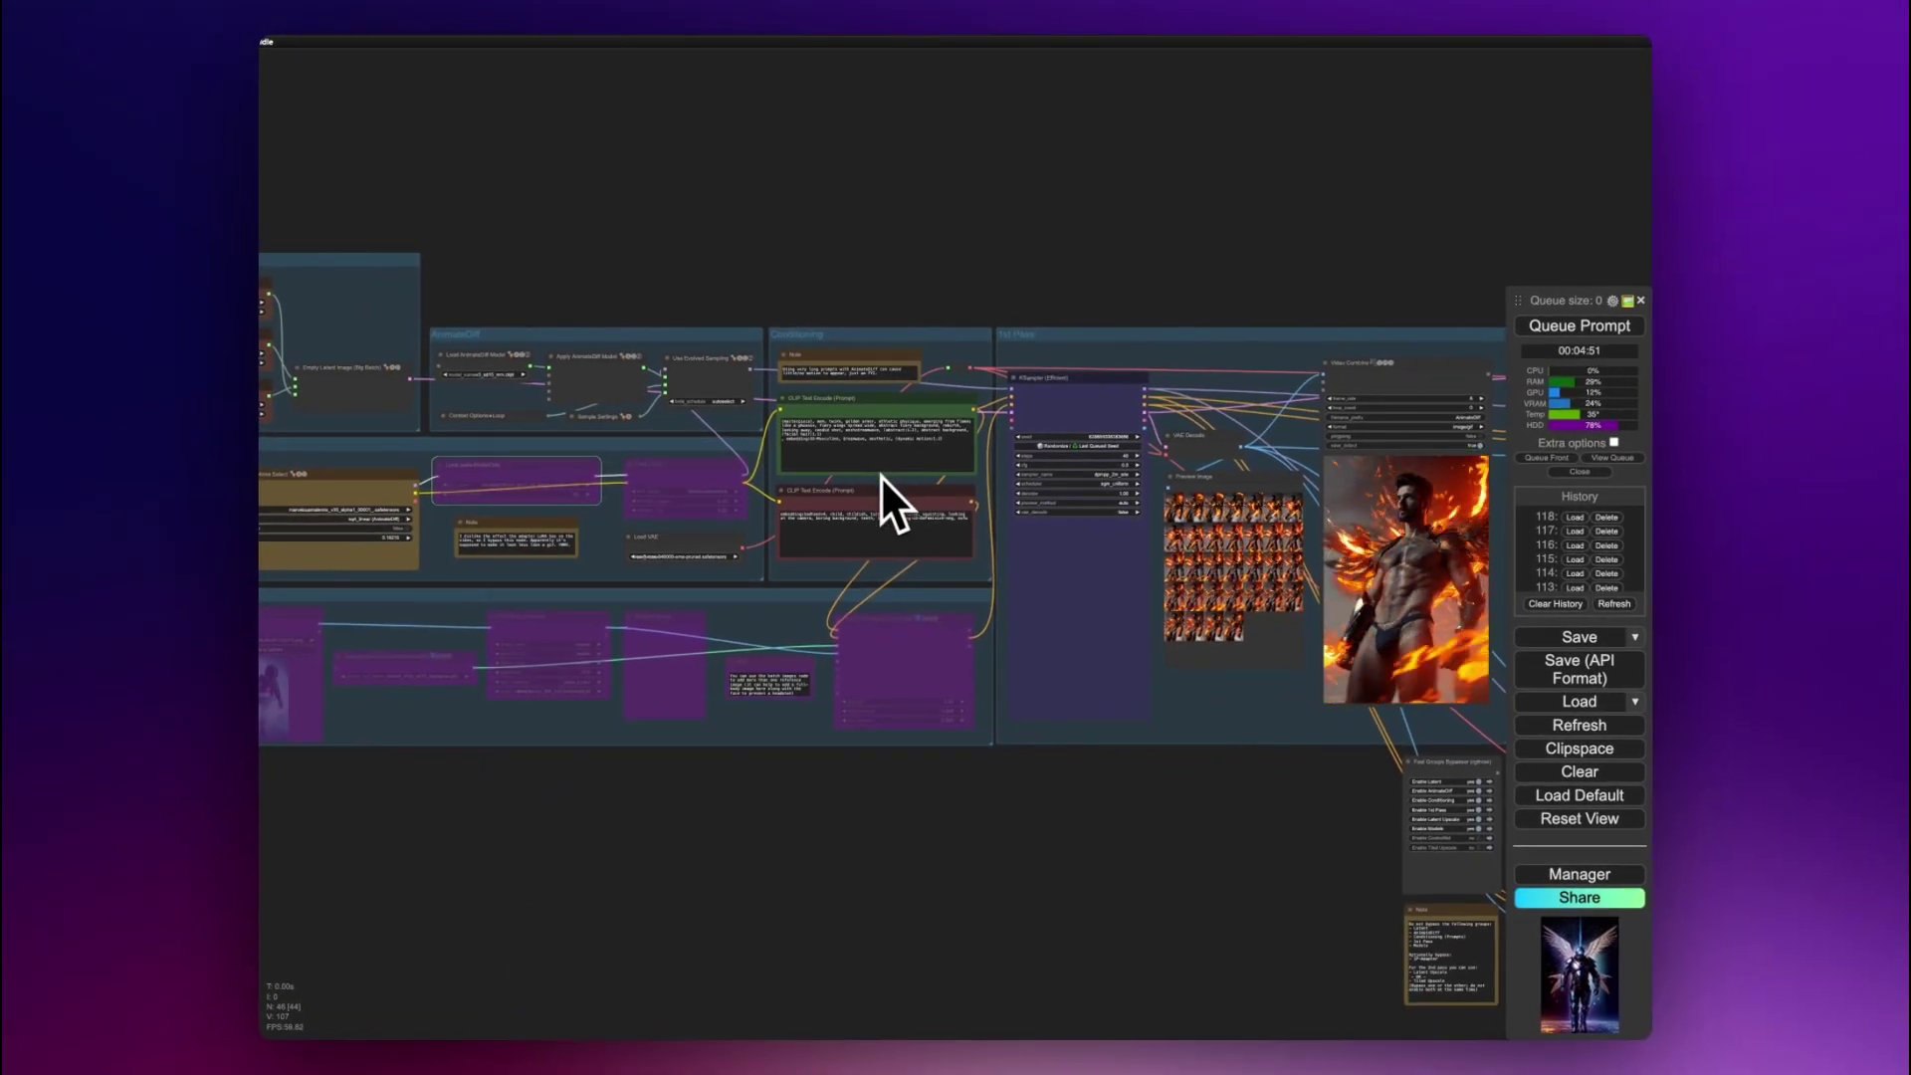
{"action": "scroll", "coordinate": [881, 481], "scroll_direction": "up", "scroll_amount": 5}
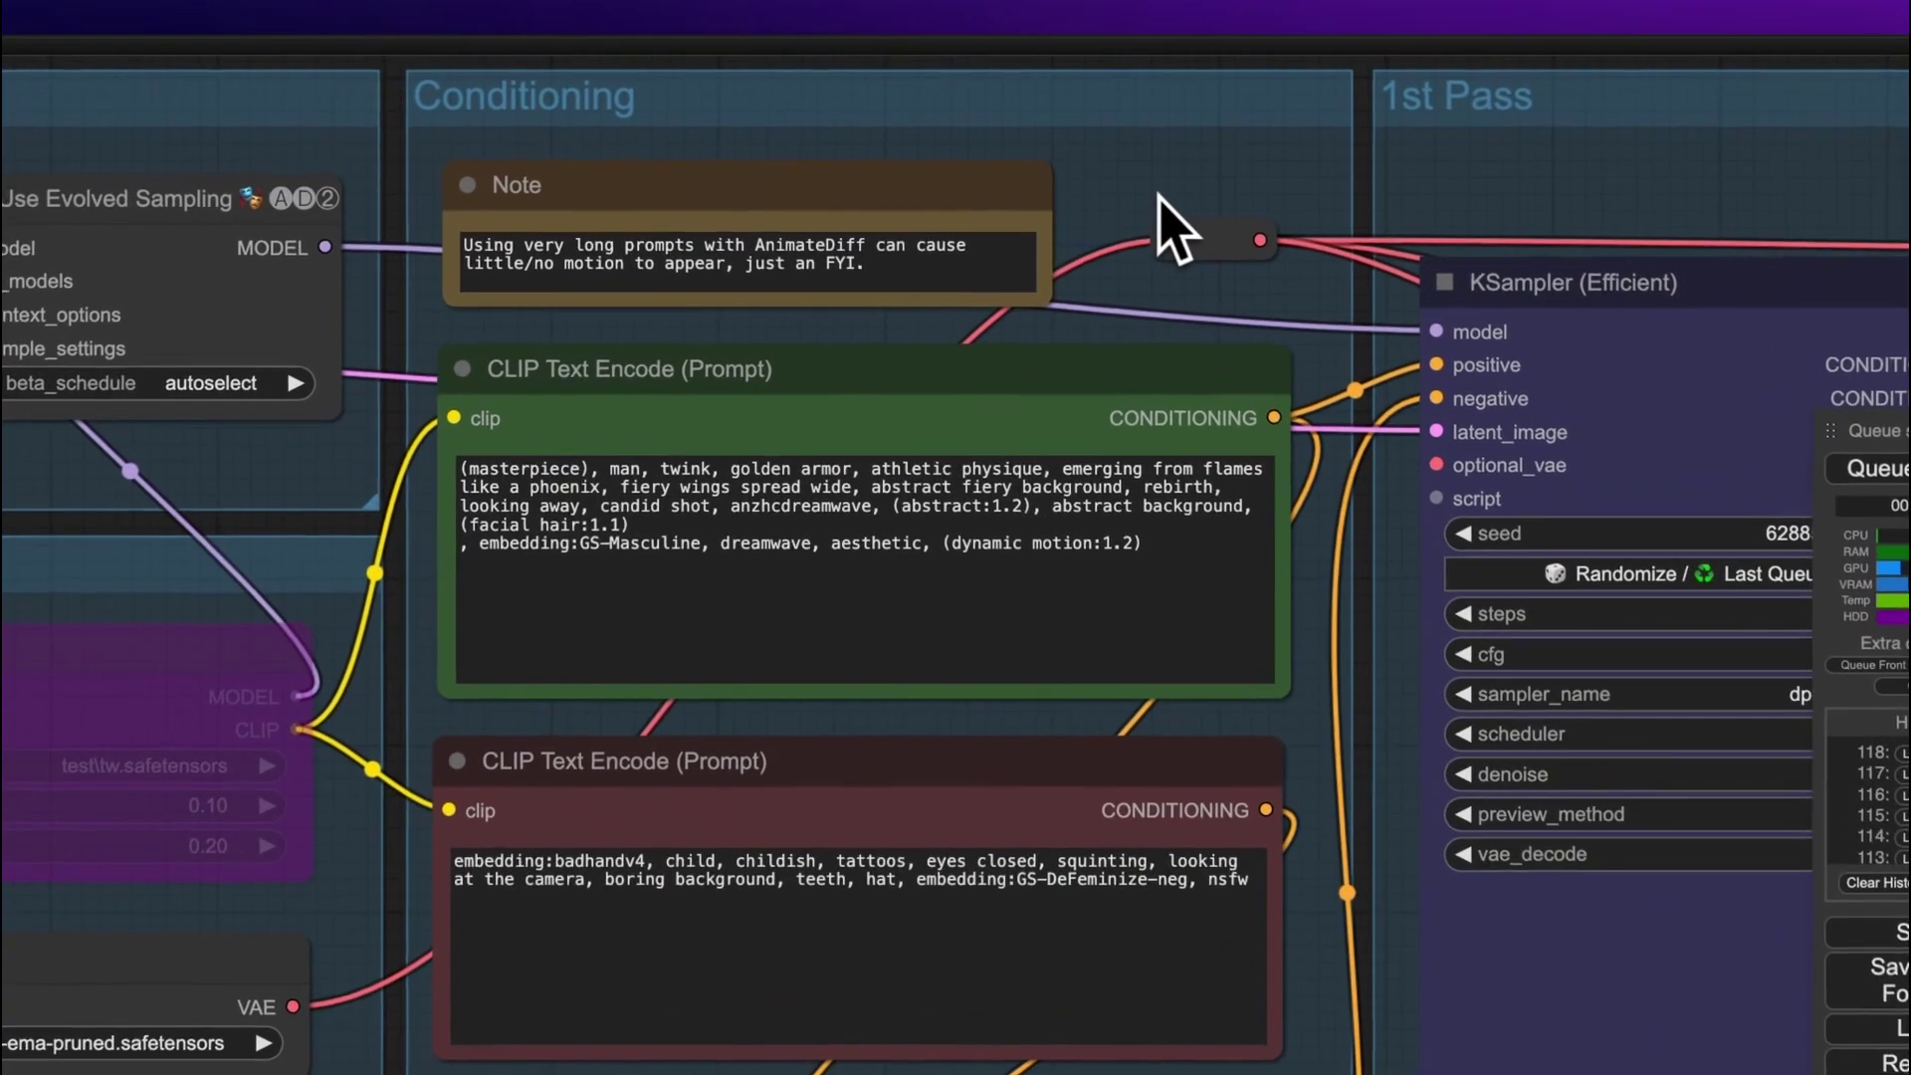
{"action": "left_click_drag", "start_coordinate": [1158, 194], "coordinate": [1142, 261]}
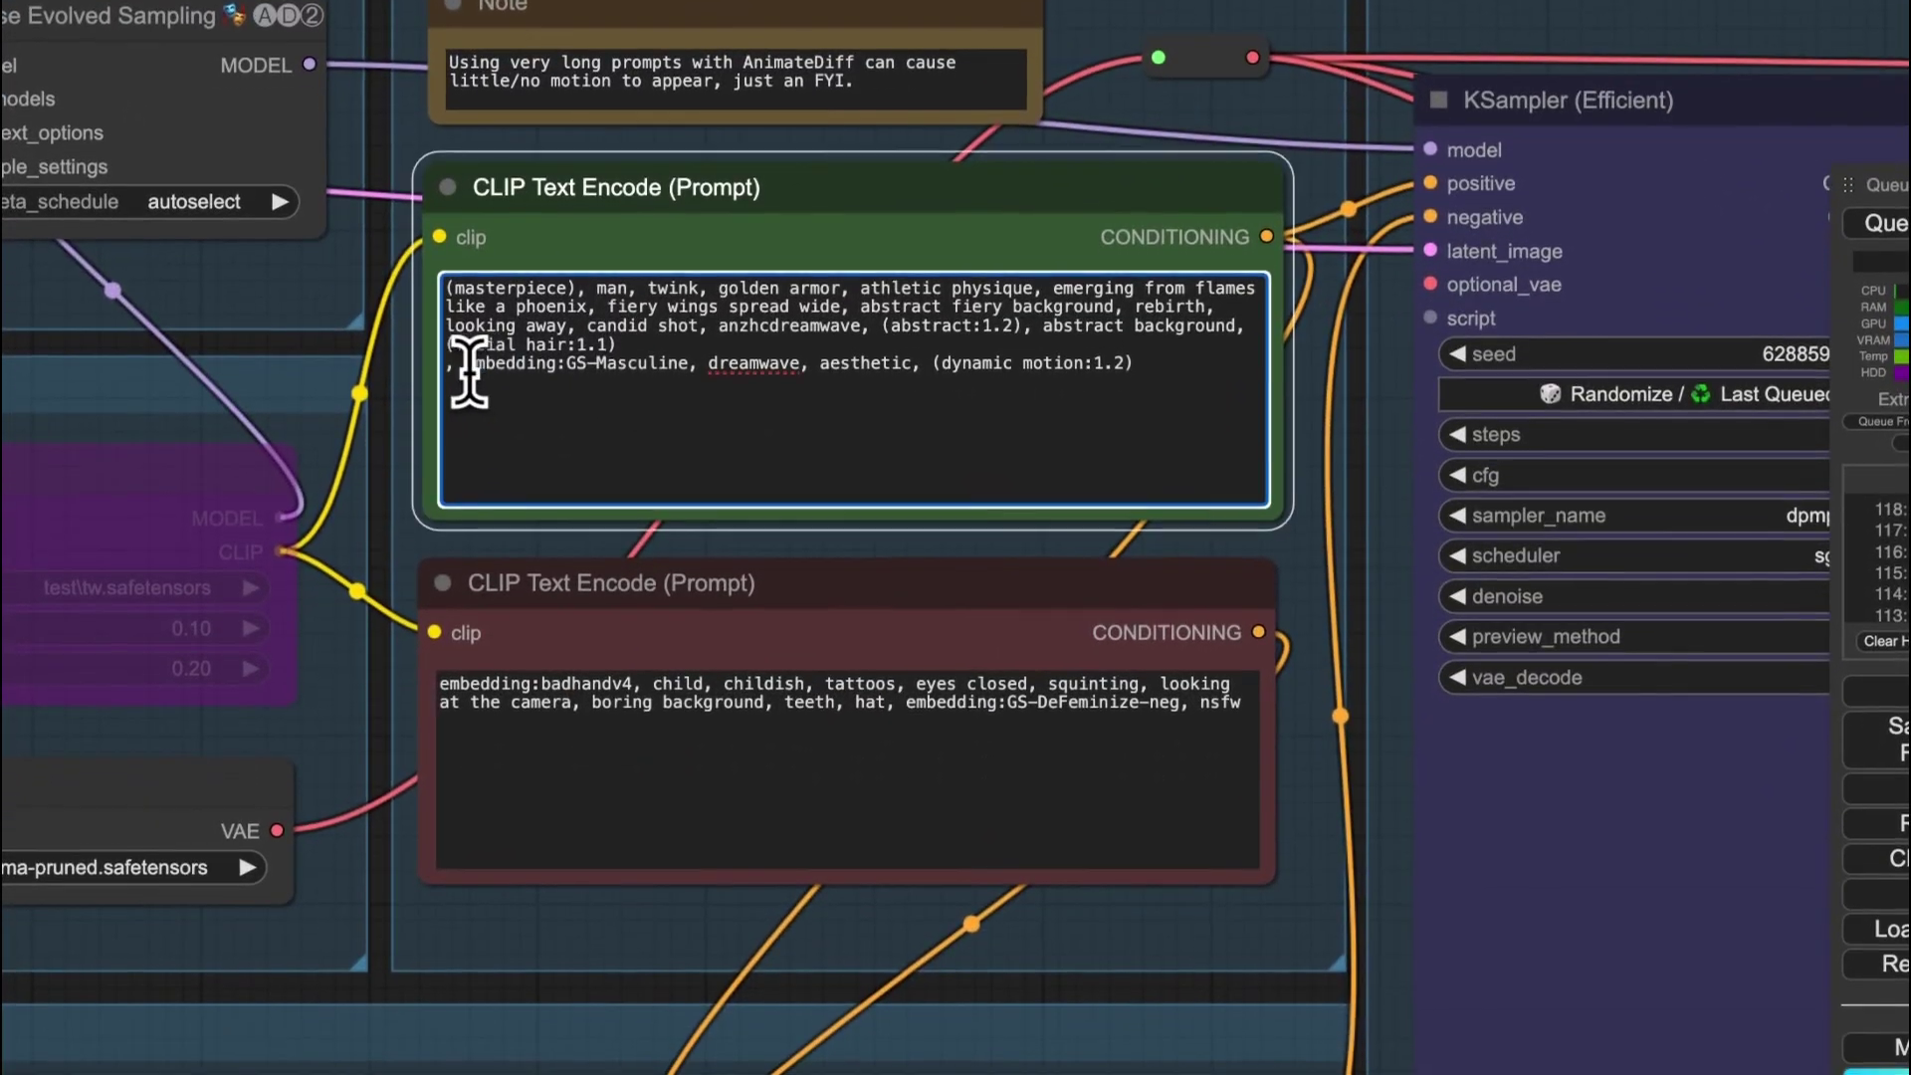
{"action": "left_click_drag", "start_coordinate": [465, 388], "coordinate": [687, 387]}
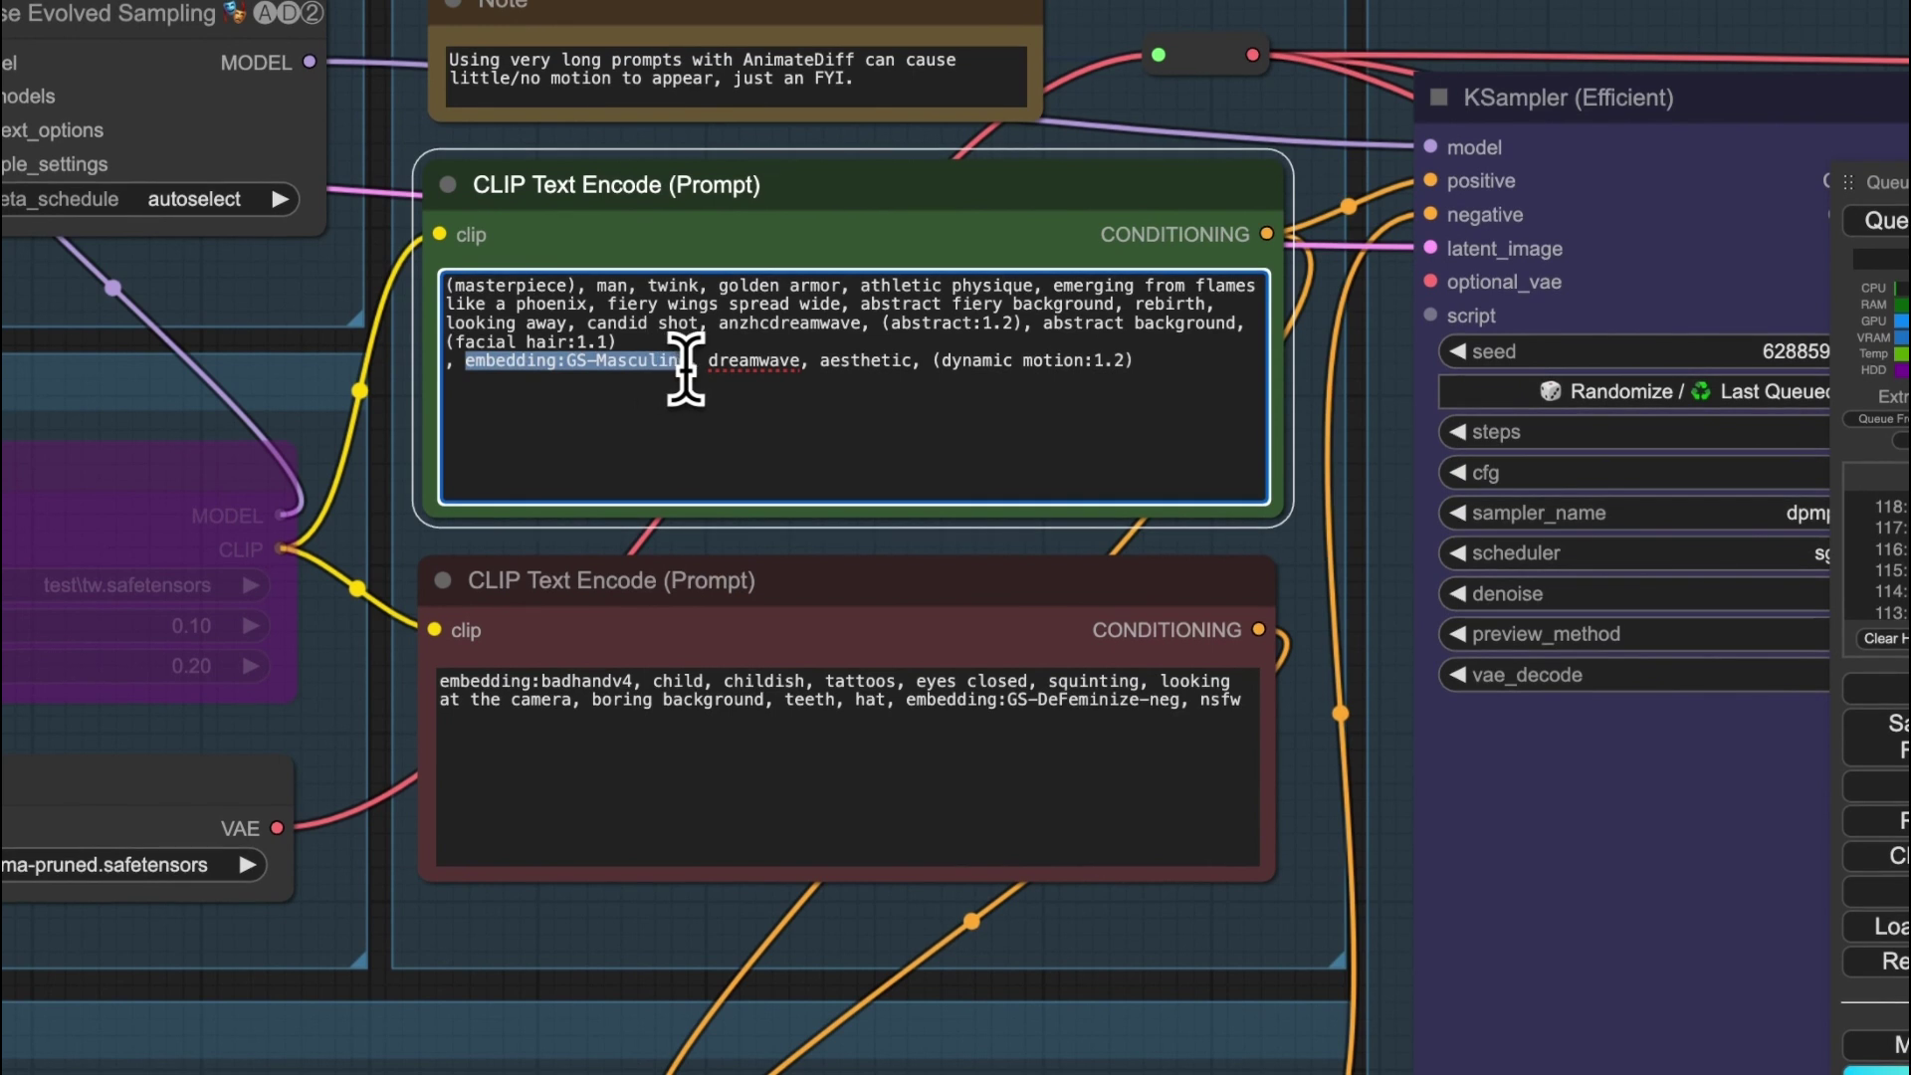
{"action": "left_click_drag", "start_coordinate": [907, 700], "coordinate": [1170, 701]}
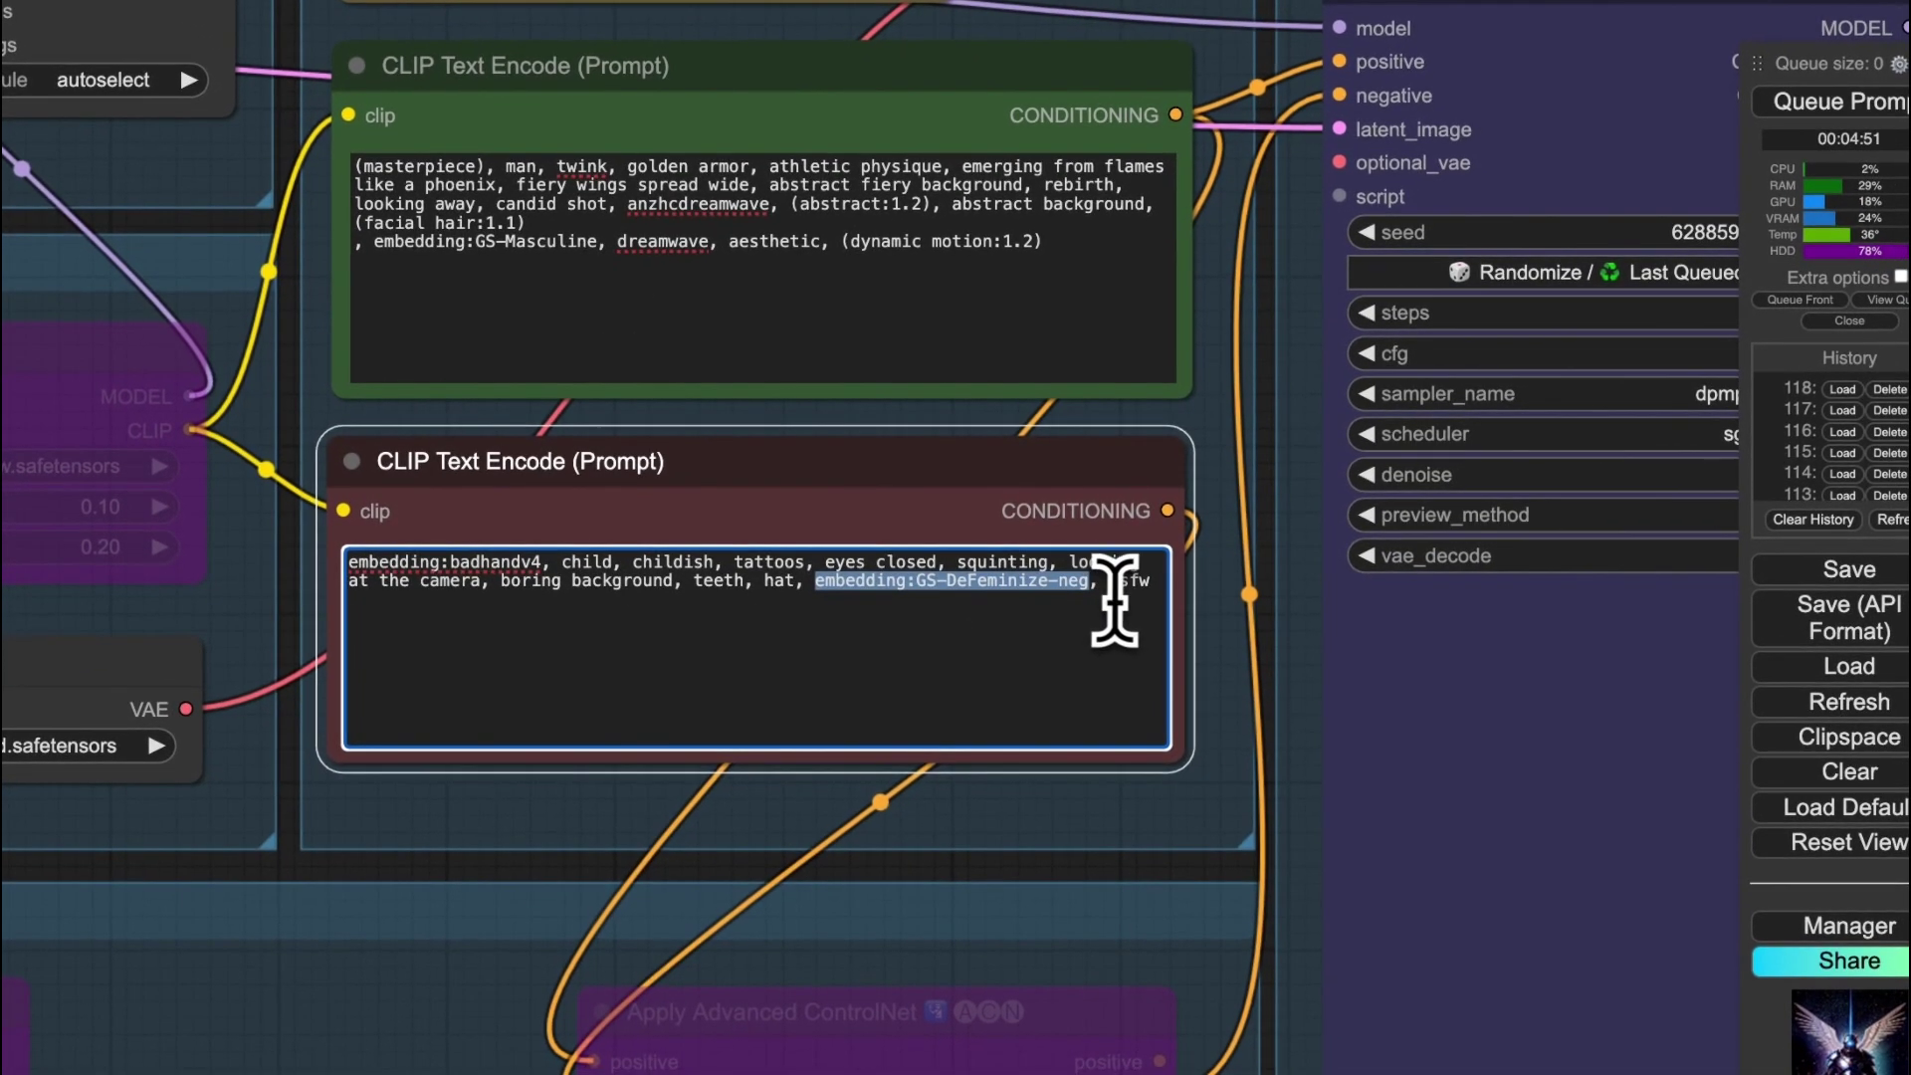
{"action": "left_click", "coordinate": [1105, 595]}
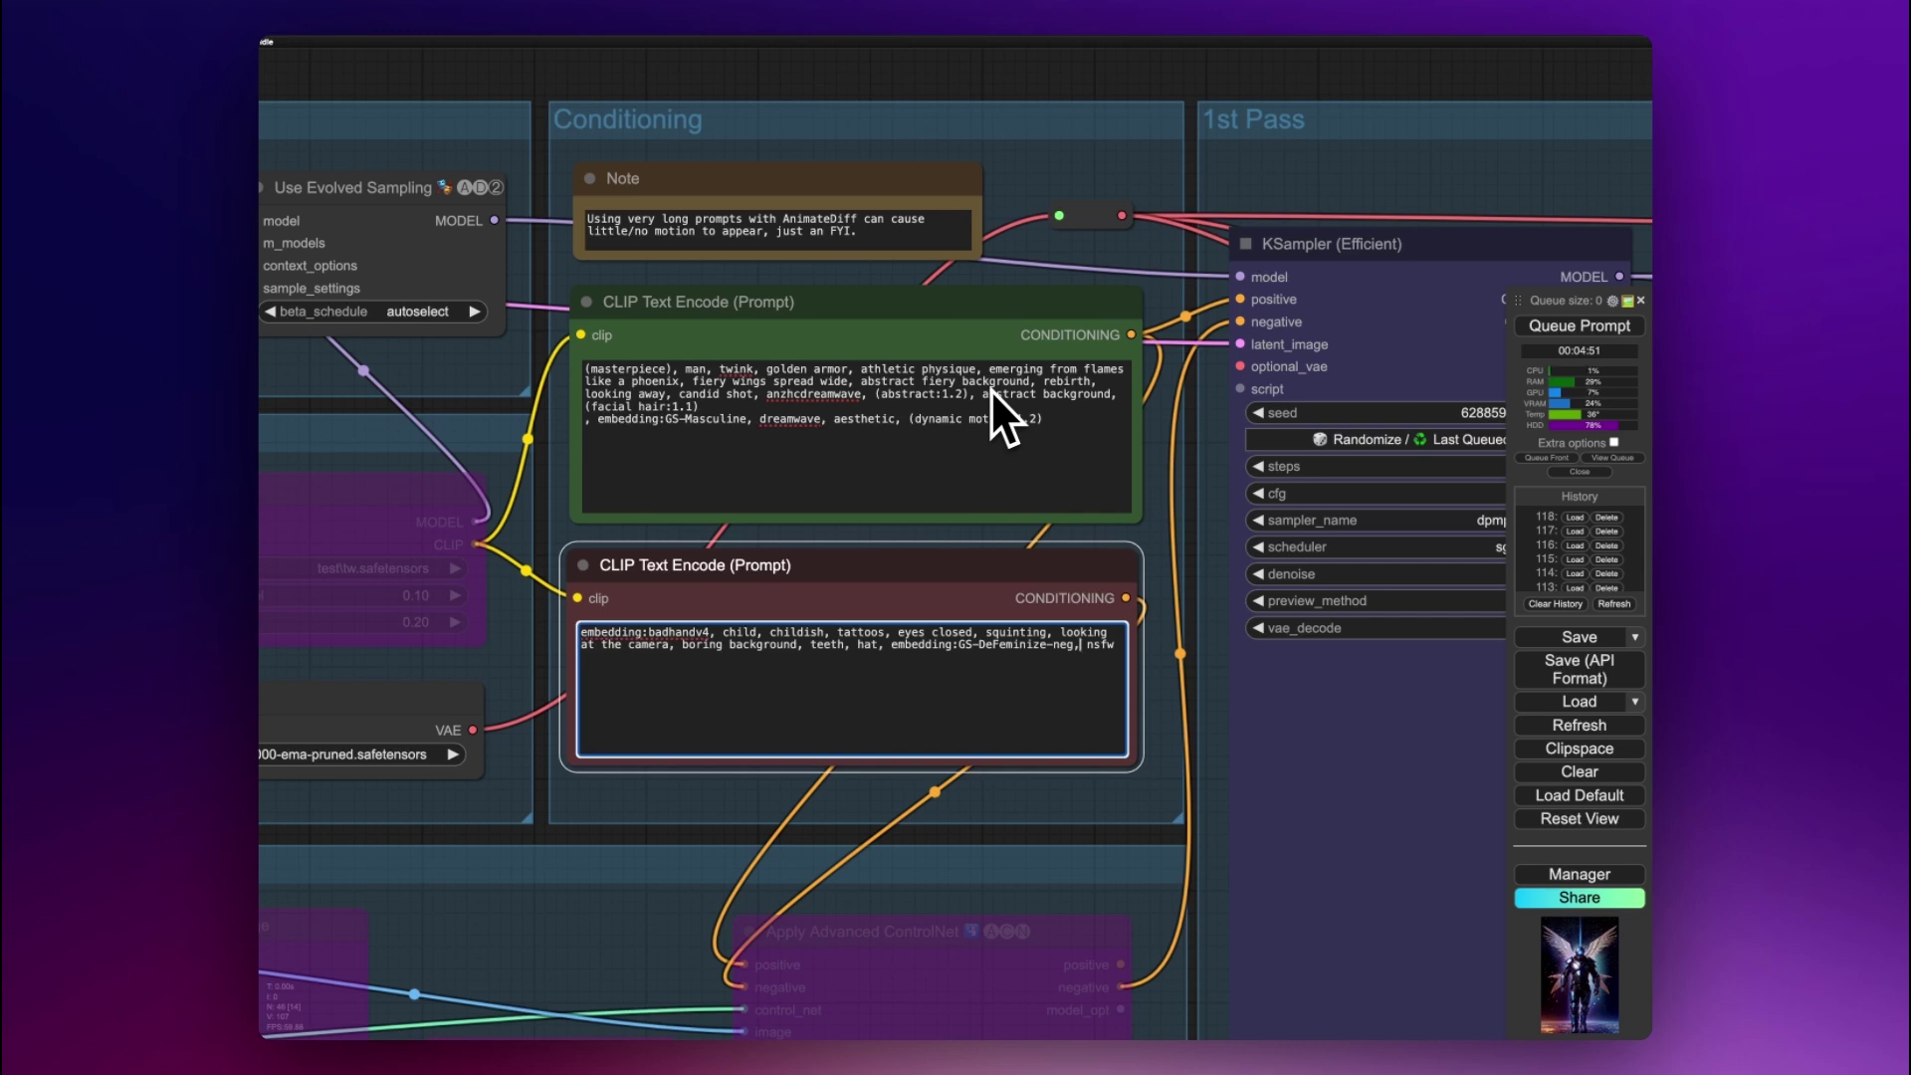
View the scheduler options of the 1st Pass KSampler (Efficient) node and pick sgm_uniform
{"action": "scroll", "coordinate": [959, 542], "scroll_direction": "down", "scroll_amount": 4}
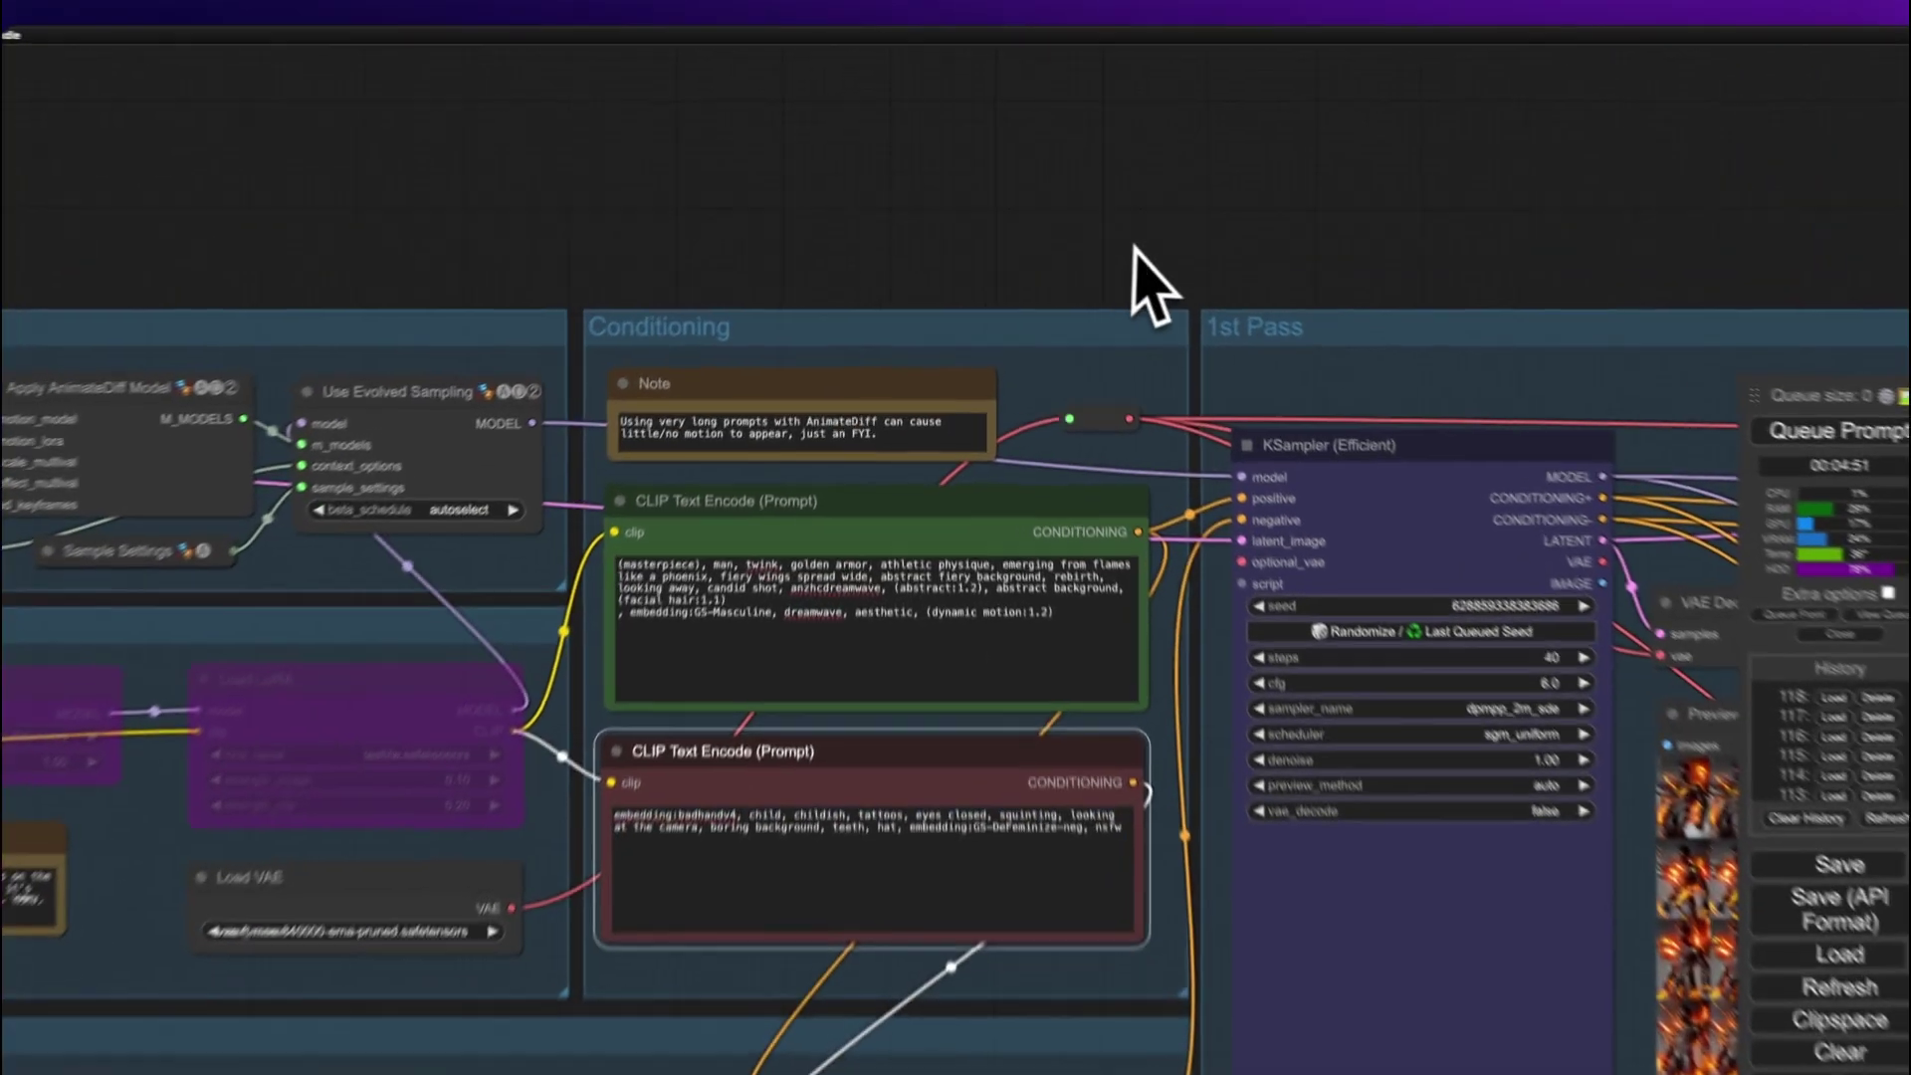
{"action": "left_click_drag", "start_coordinate": [1121, 203], "coordinate": [727, 123]}
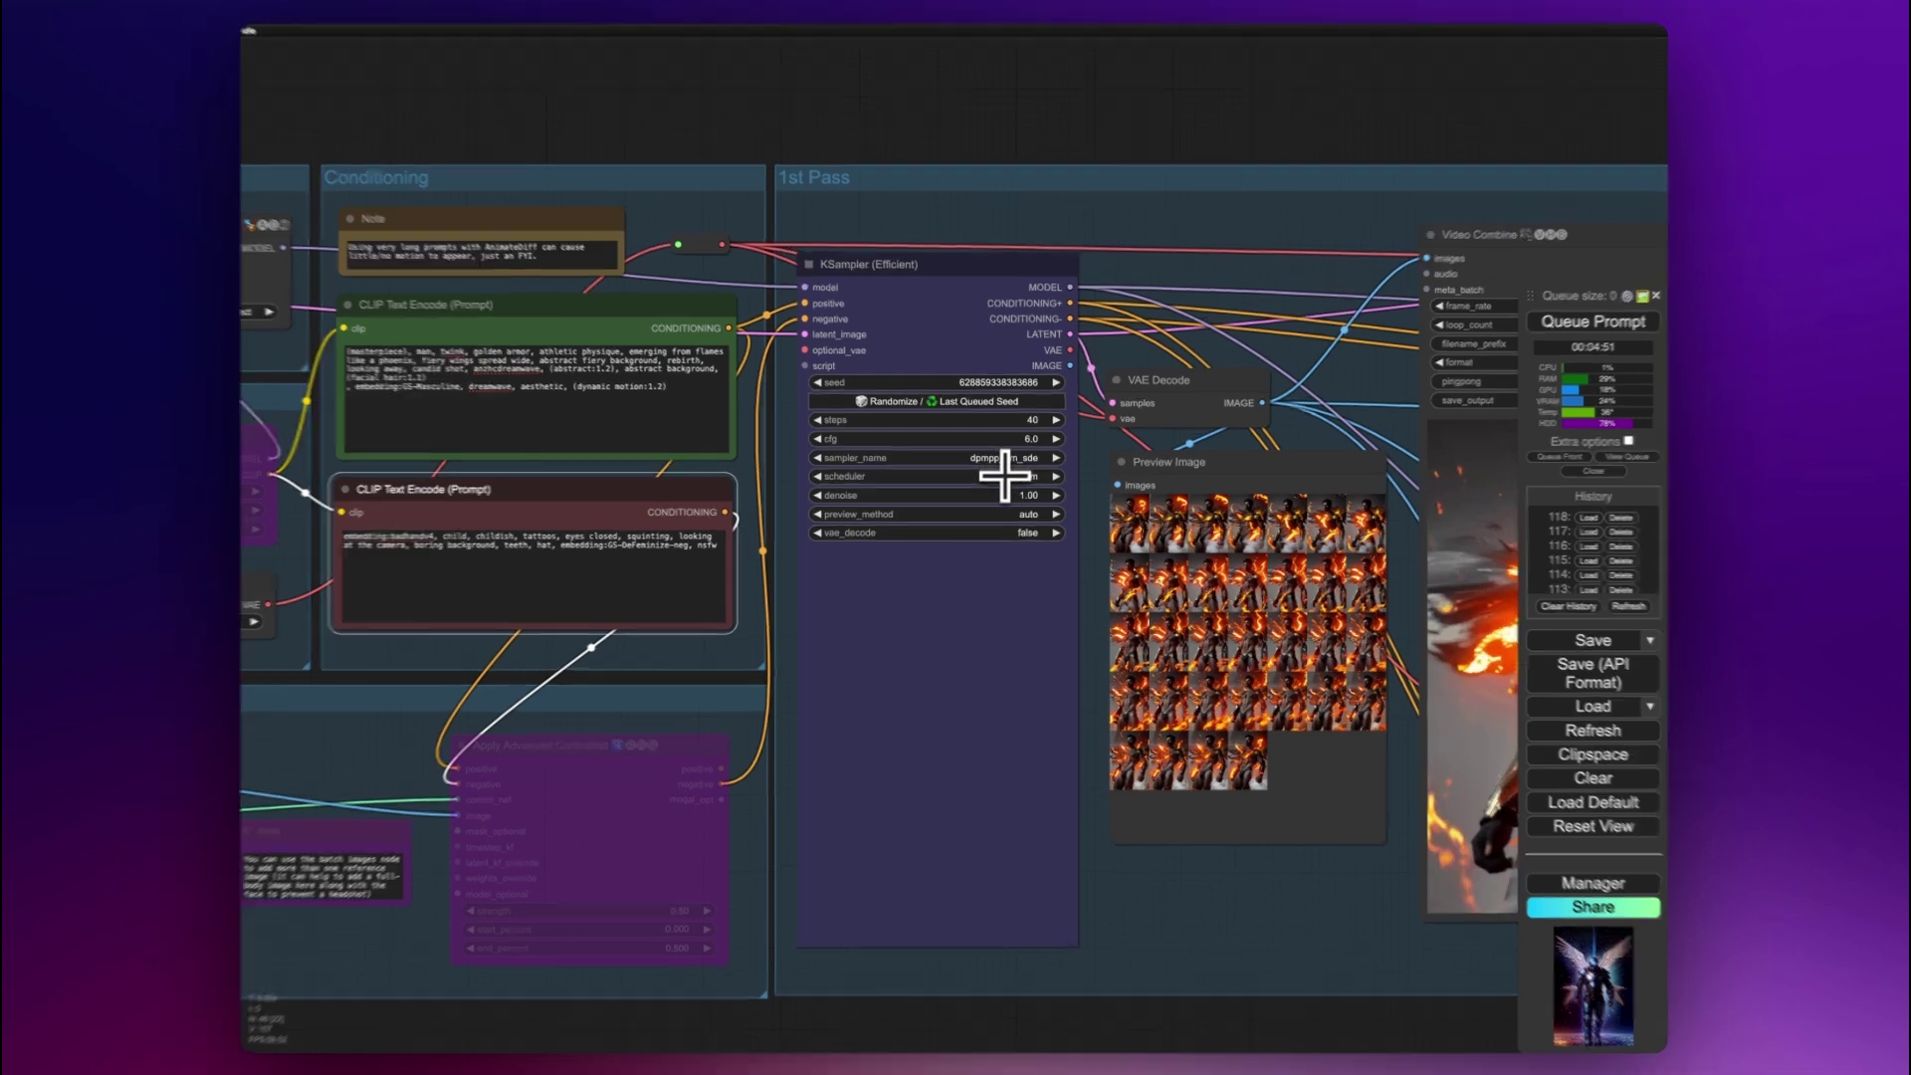
{"action": "left_click", "coordinate": [1009, 477]}
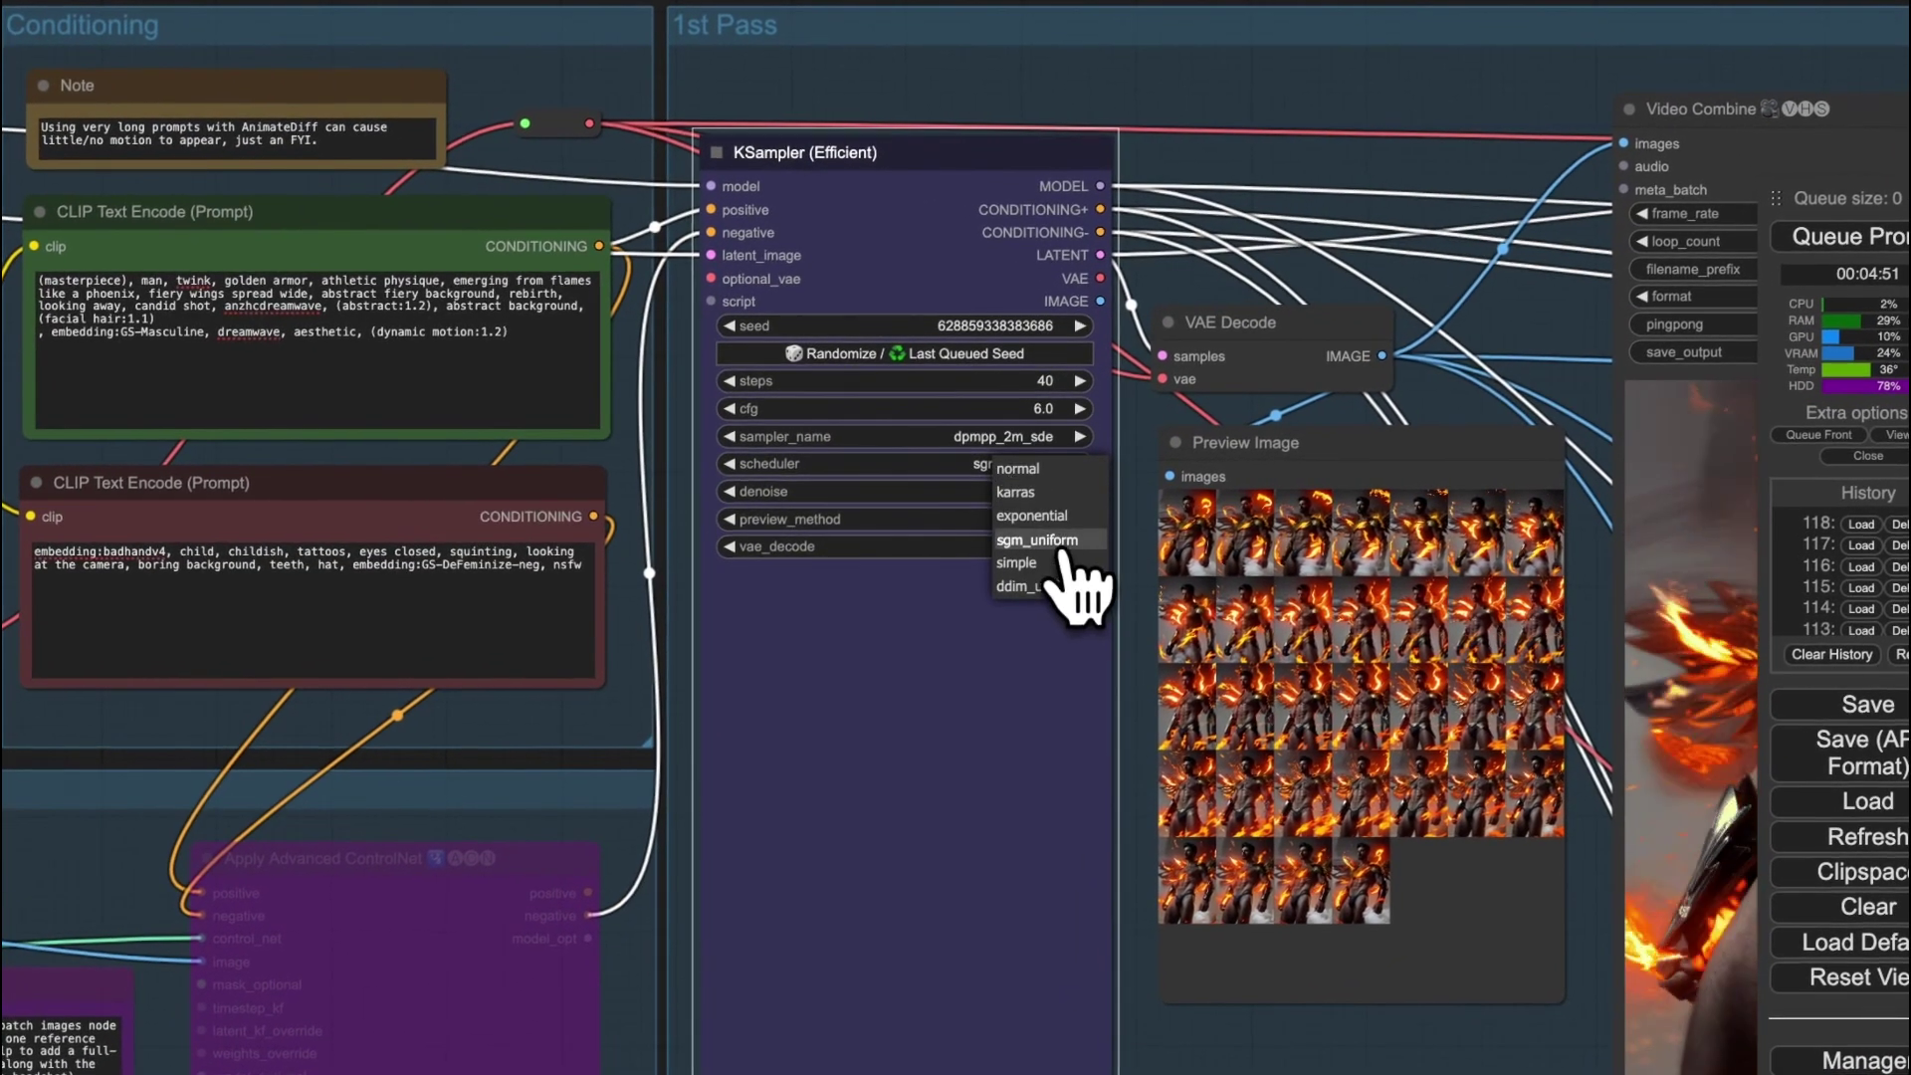
{"action": "left_click", "coordinate": [1026, 474]}
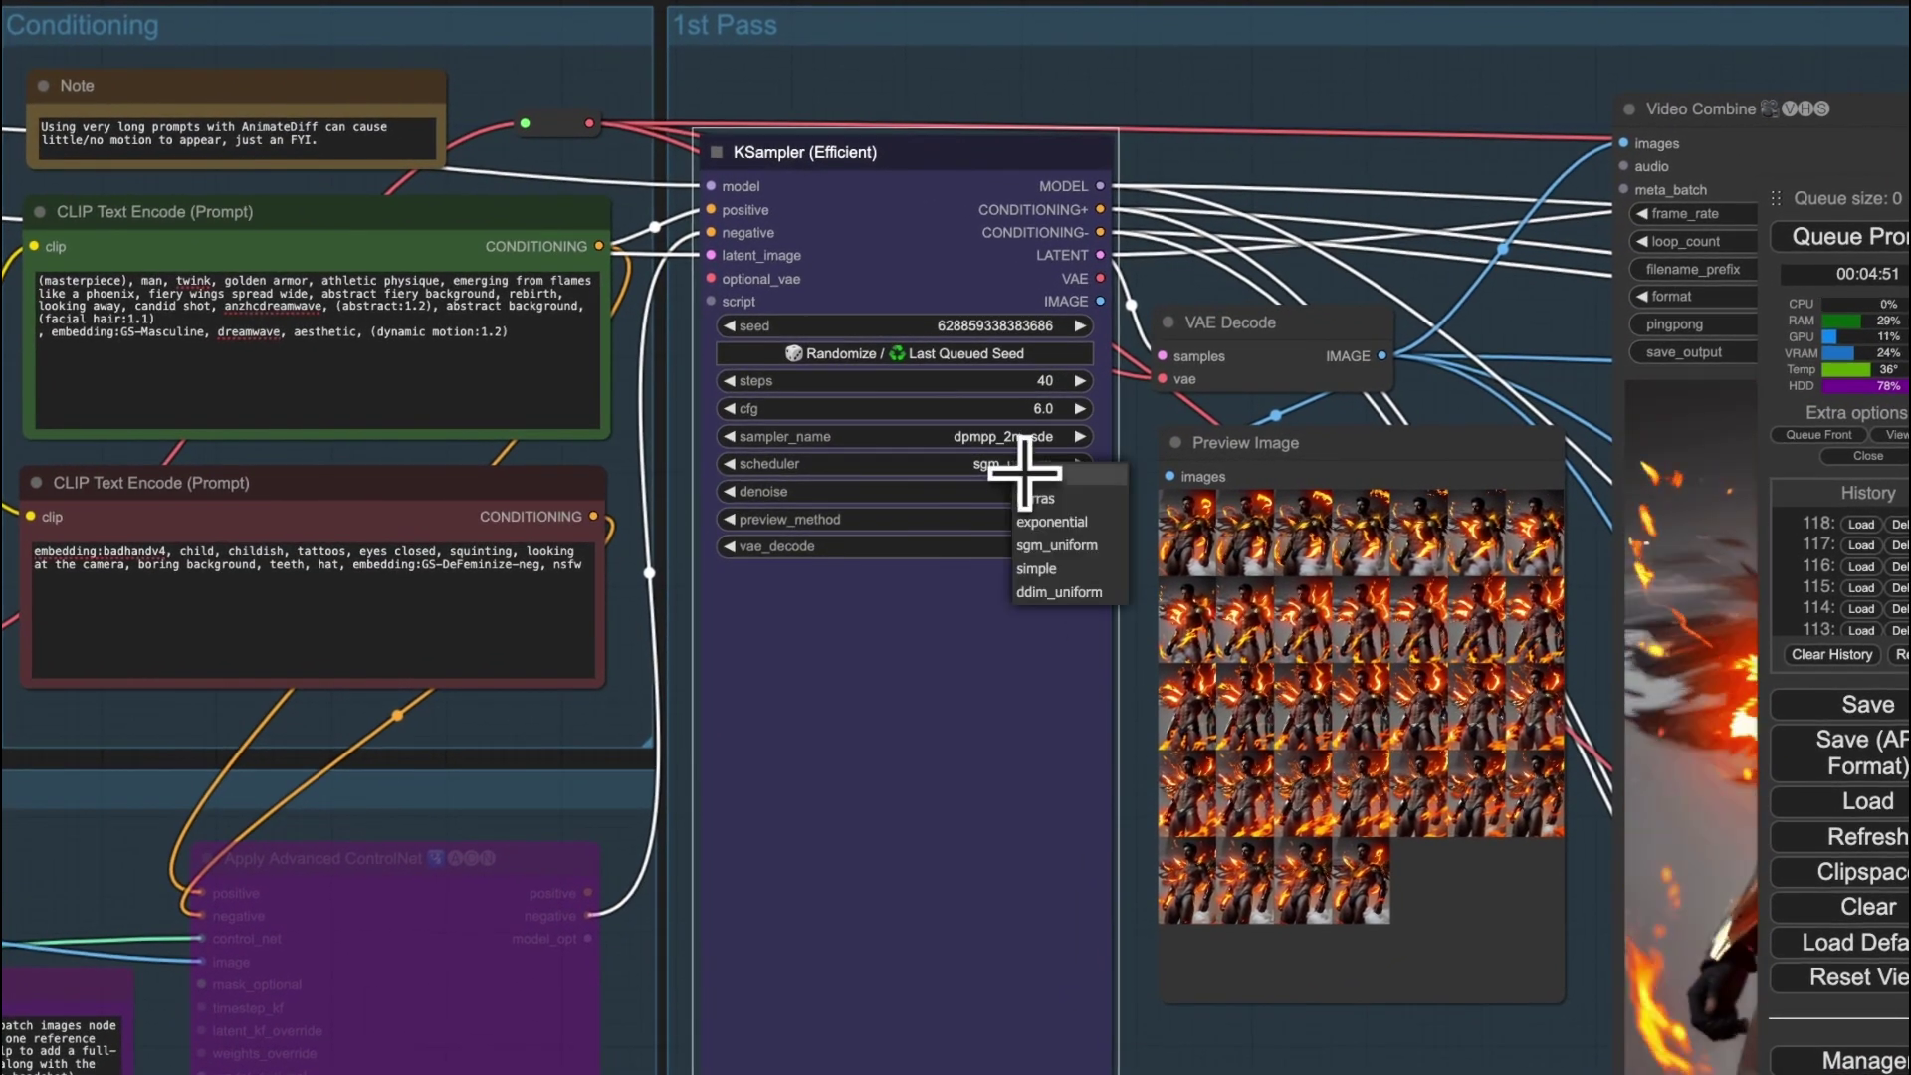
{"action": "left_click", "coordinate": [1050, 548]}
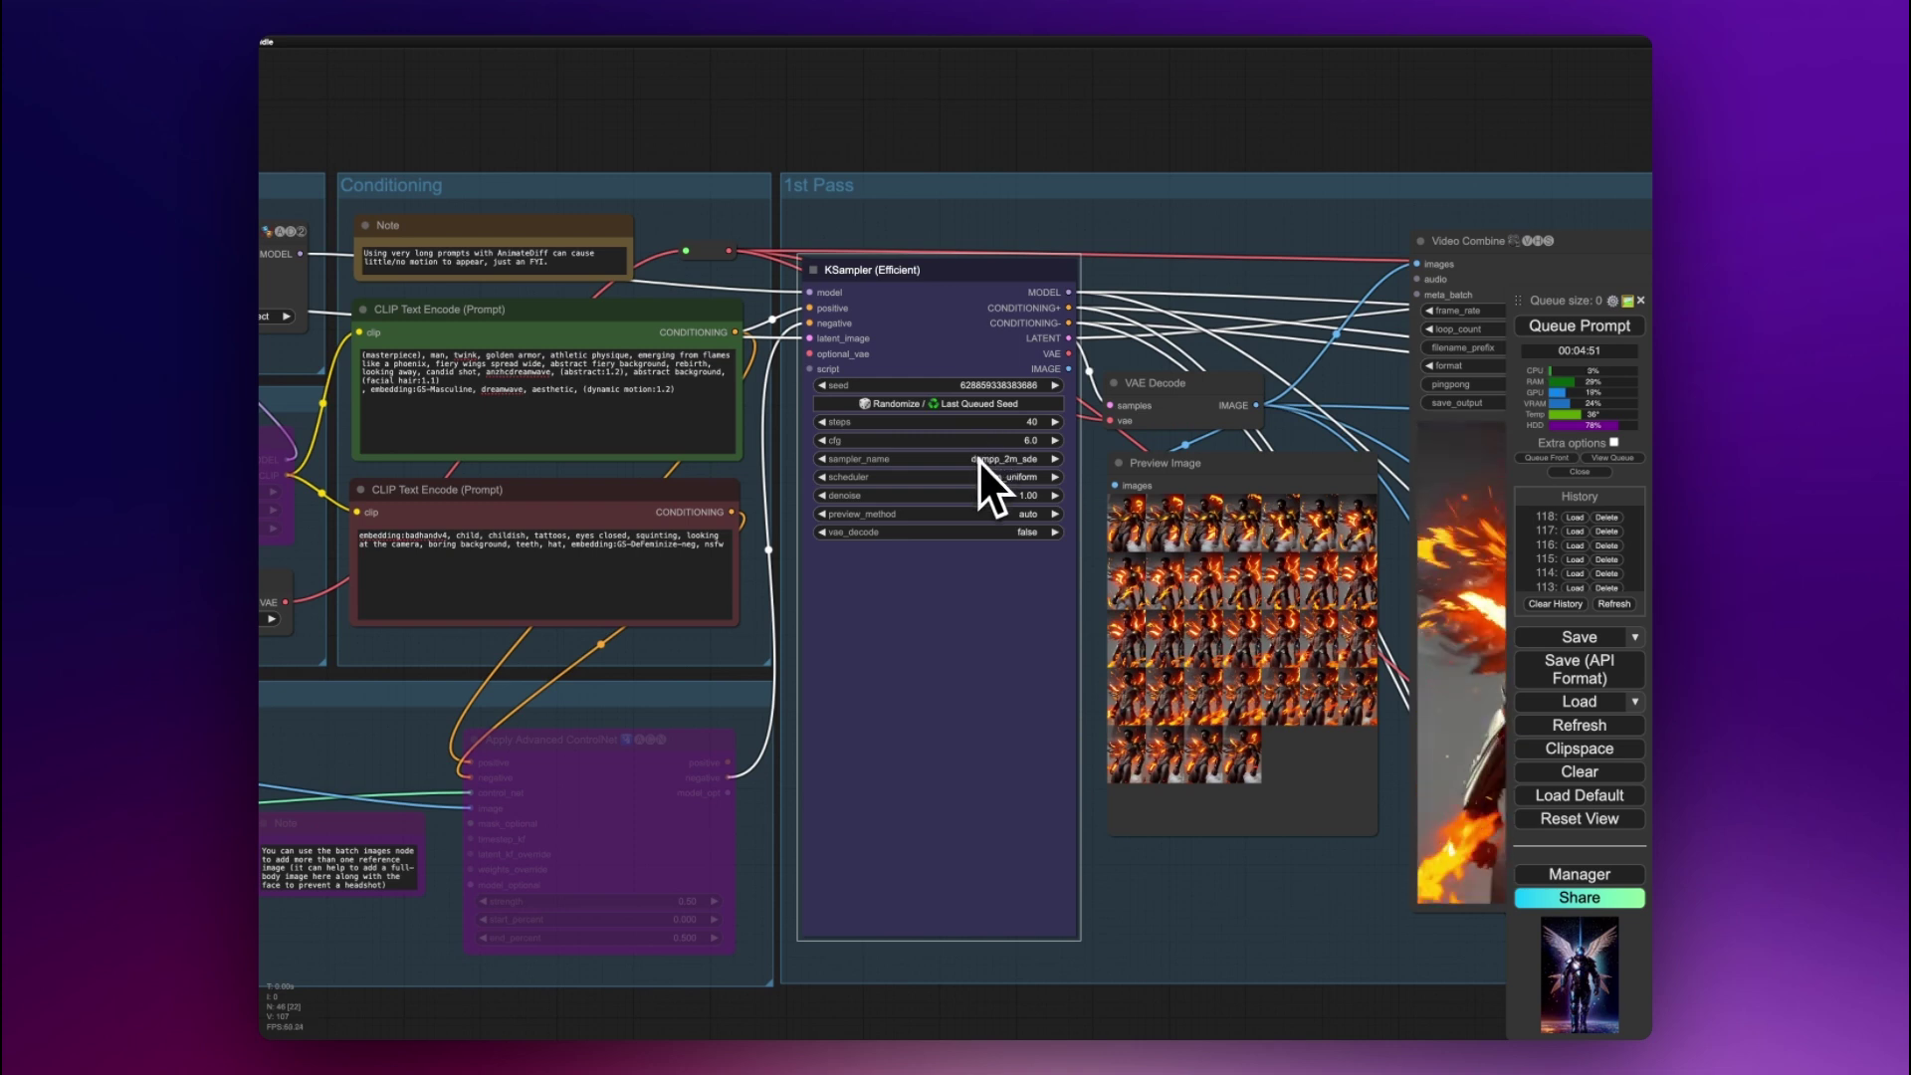
Enlarge frames 18 and 1 of the 1st Pass Preview Image node, view the image options, and return to the frame grid
{"action": "scroll", "coordinate": [977, 460], "scroll_direction": "down", "scroll_amount": 6}
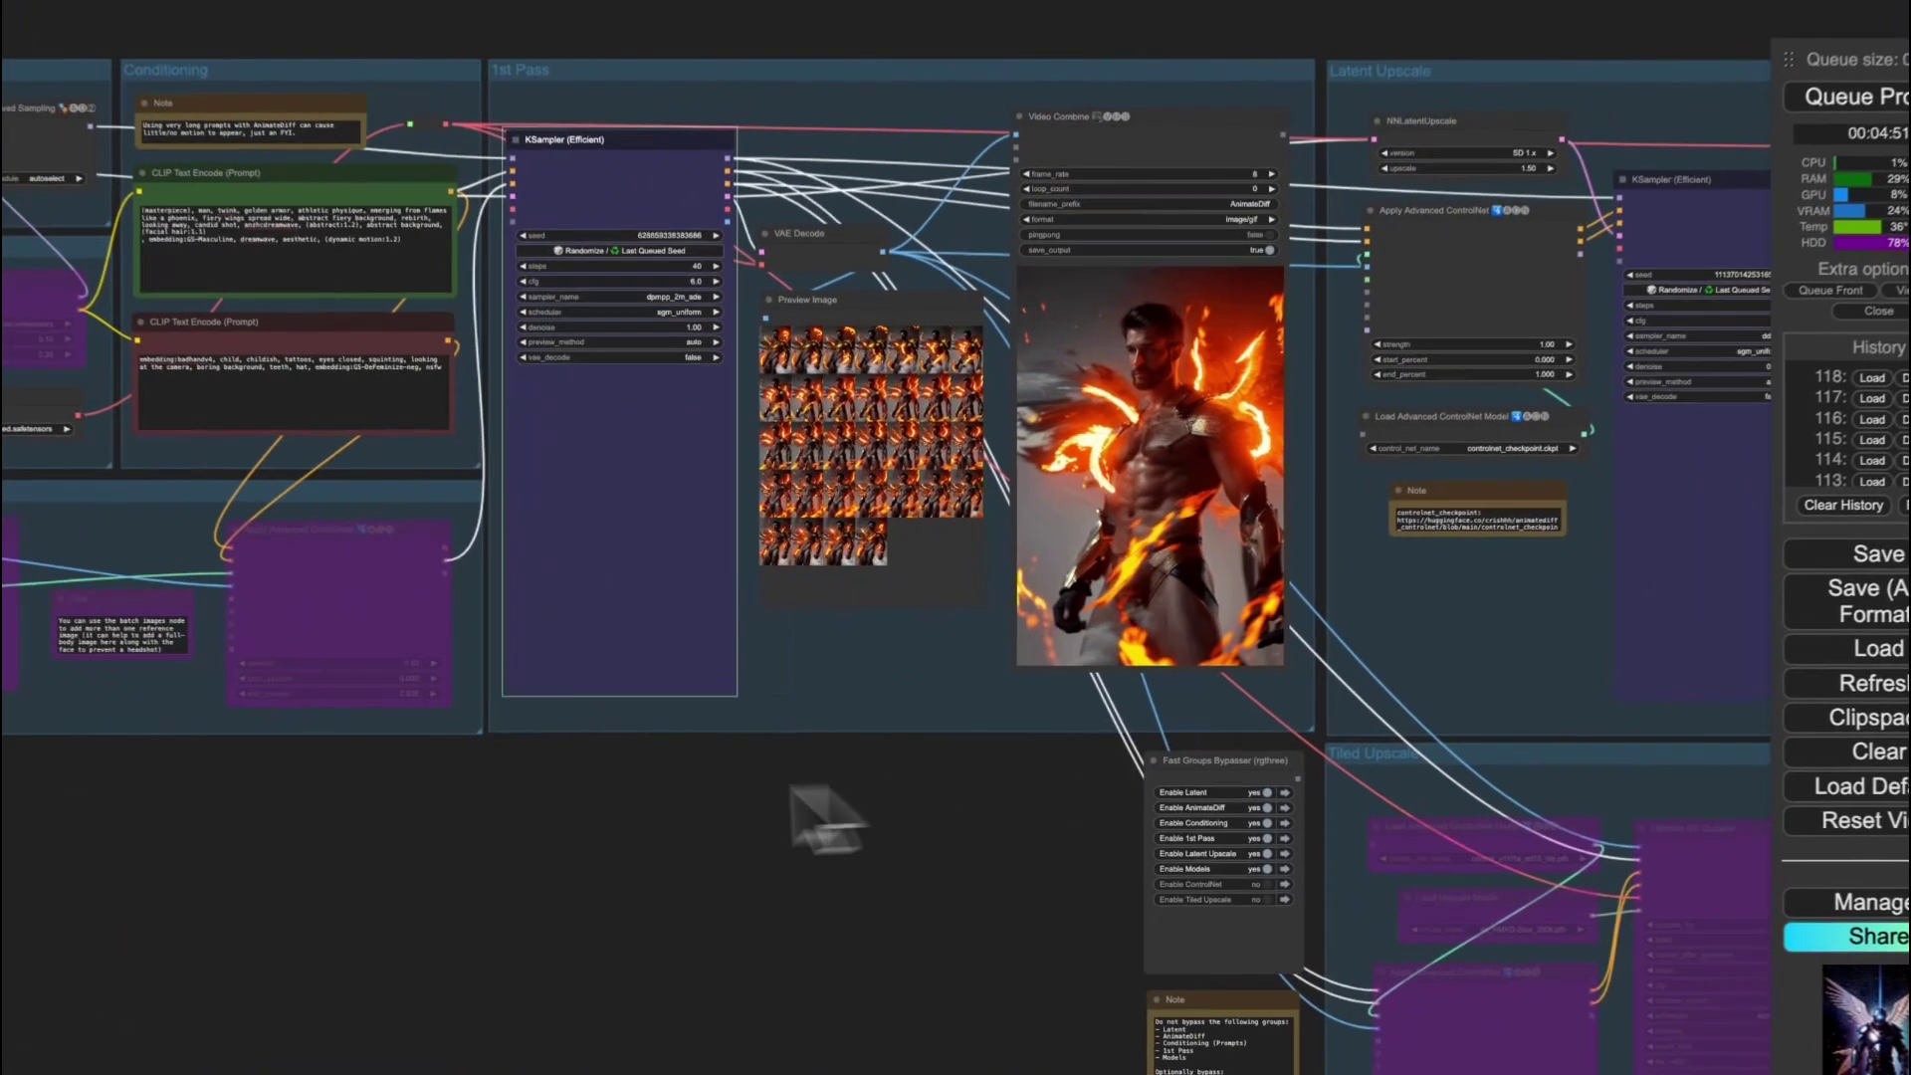
{"action": "left_click_drag", "start_coordinate": [826, 816], "coordinate": [778, 826]}
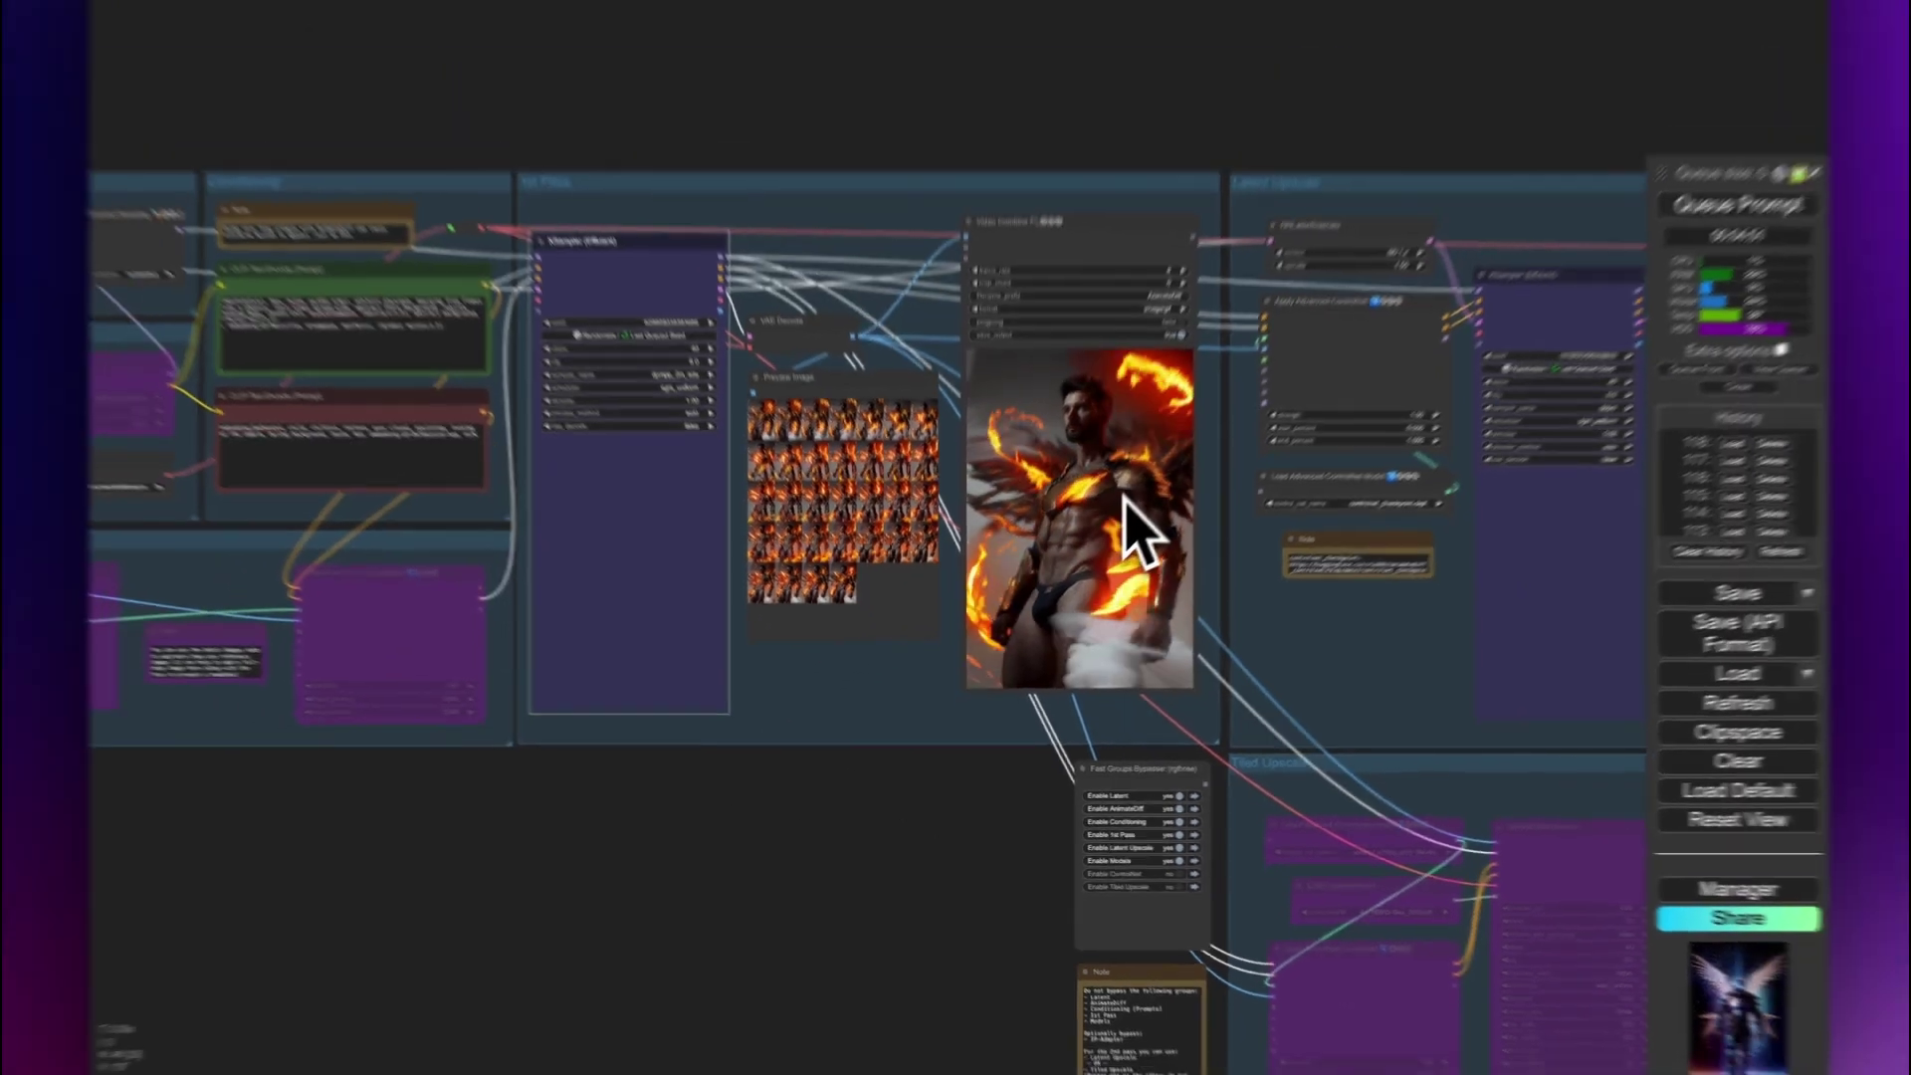
{"action": "scroll", "coordinate": [1156, 438], "scroll_direction": "up", "scroll_amount": 8}
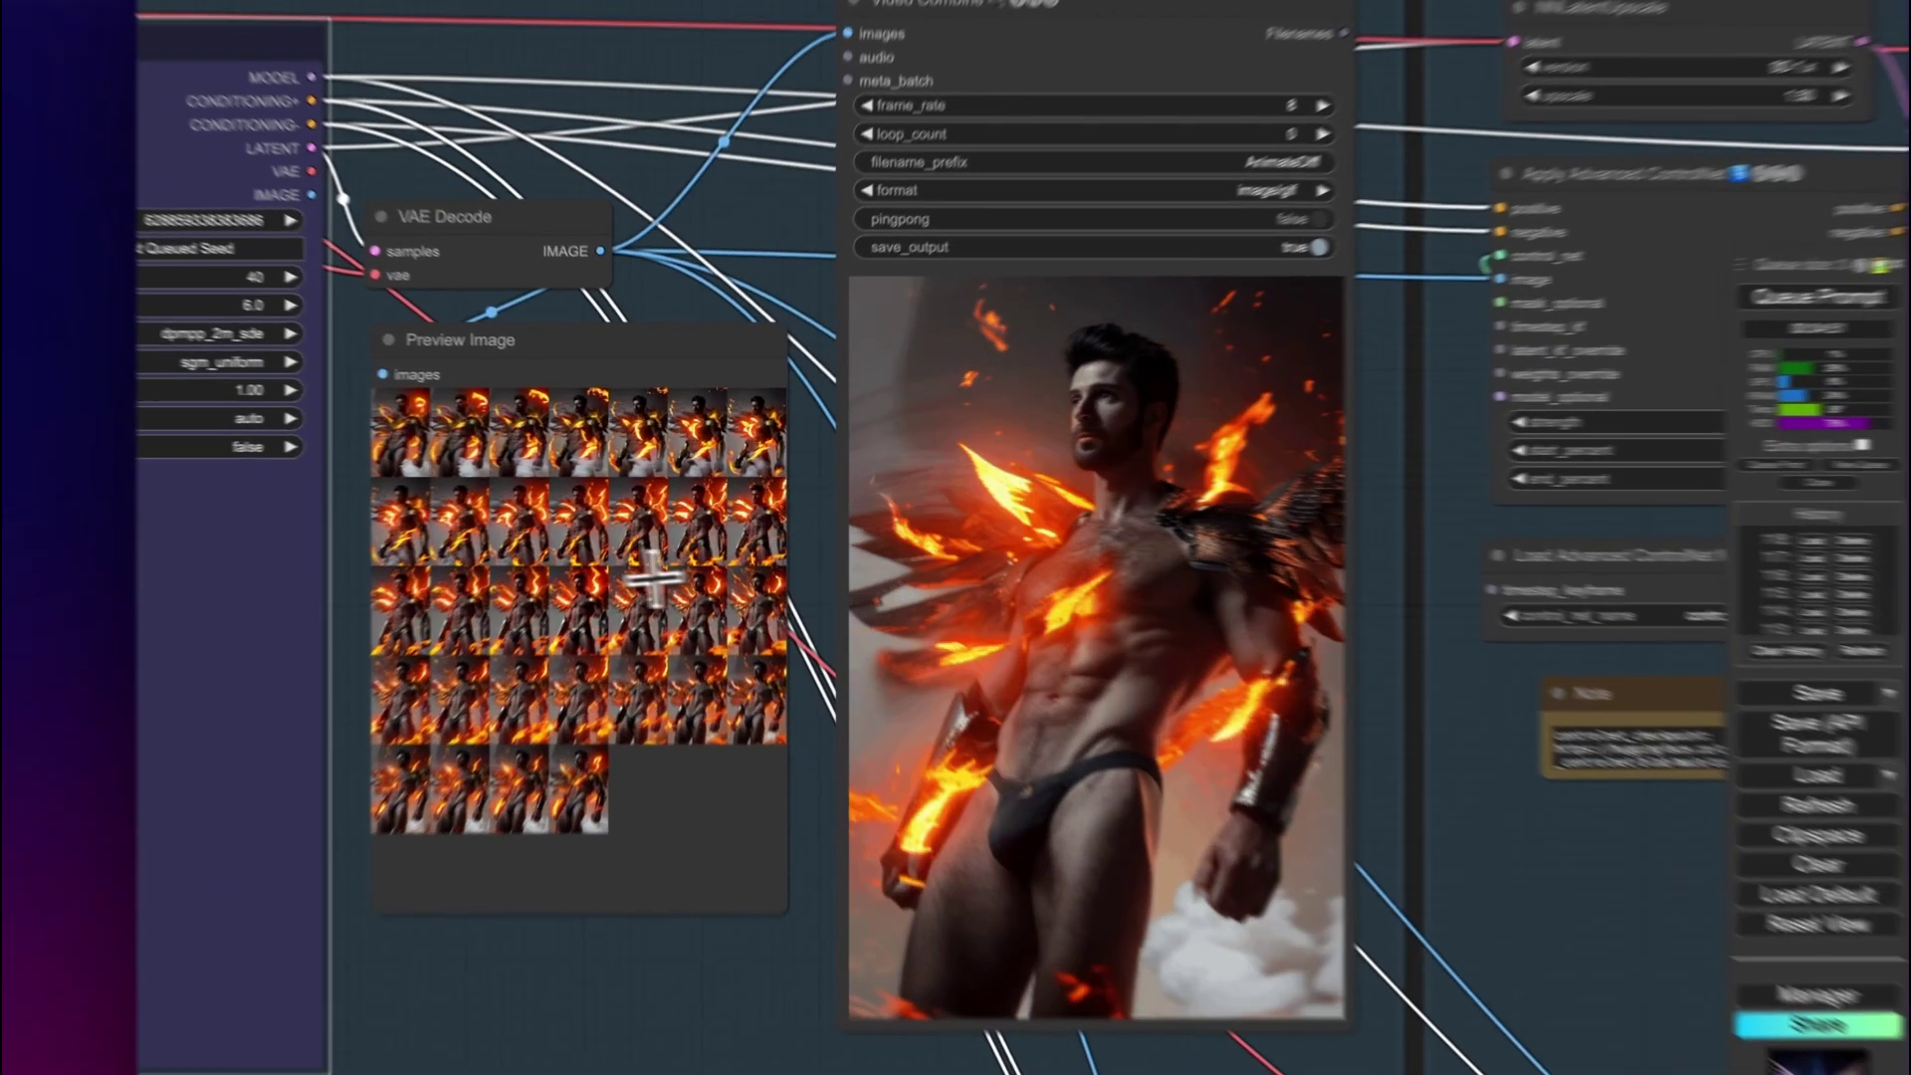
{"action": "left_click", "coordinate": [637, 589]}
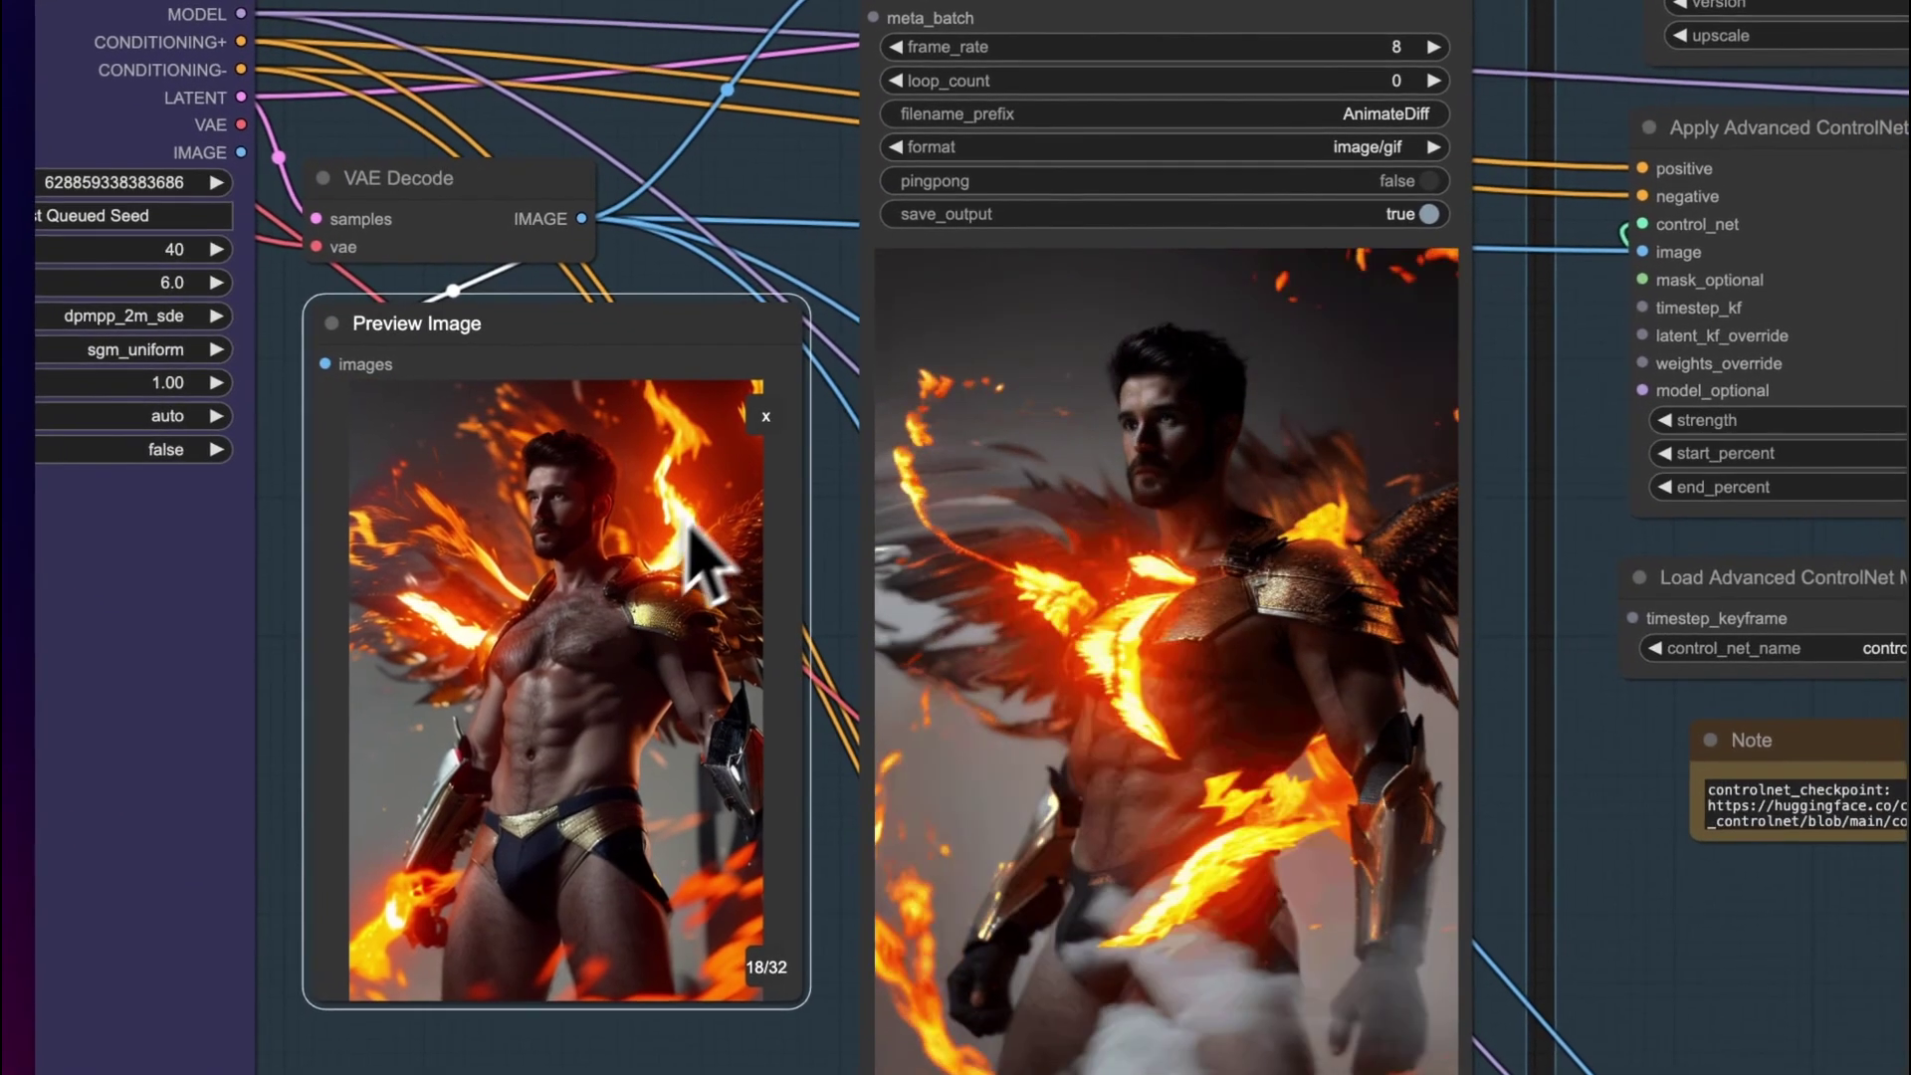
{"action": "left_click", "coordinate": [750, 423]}
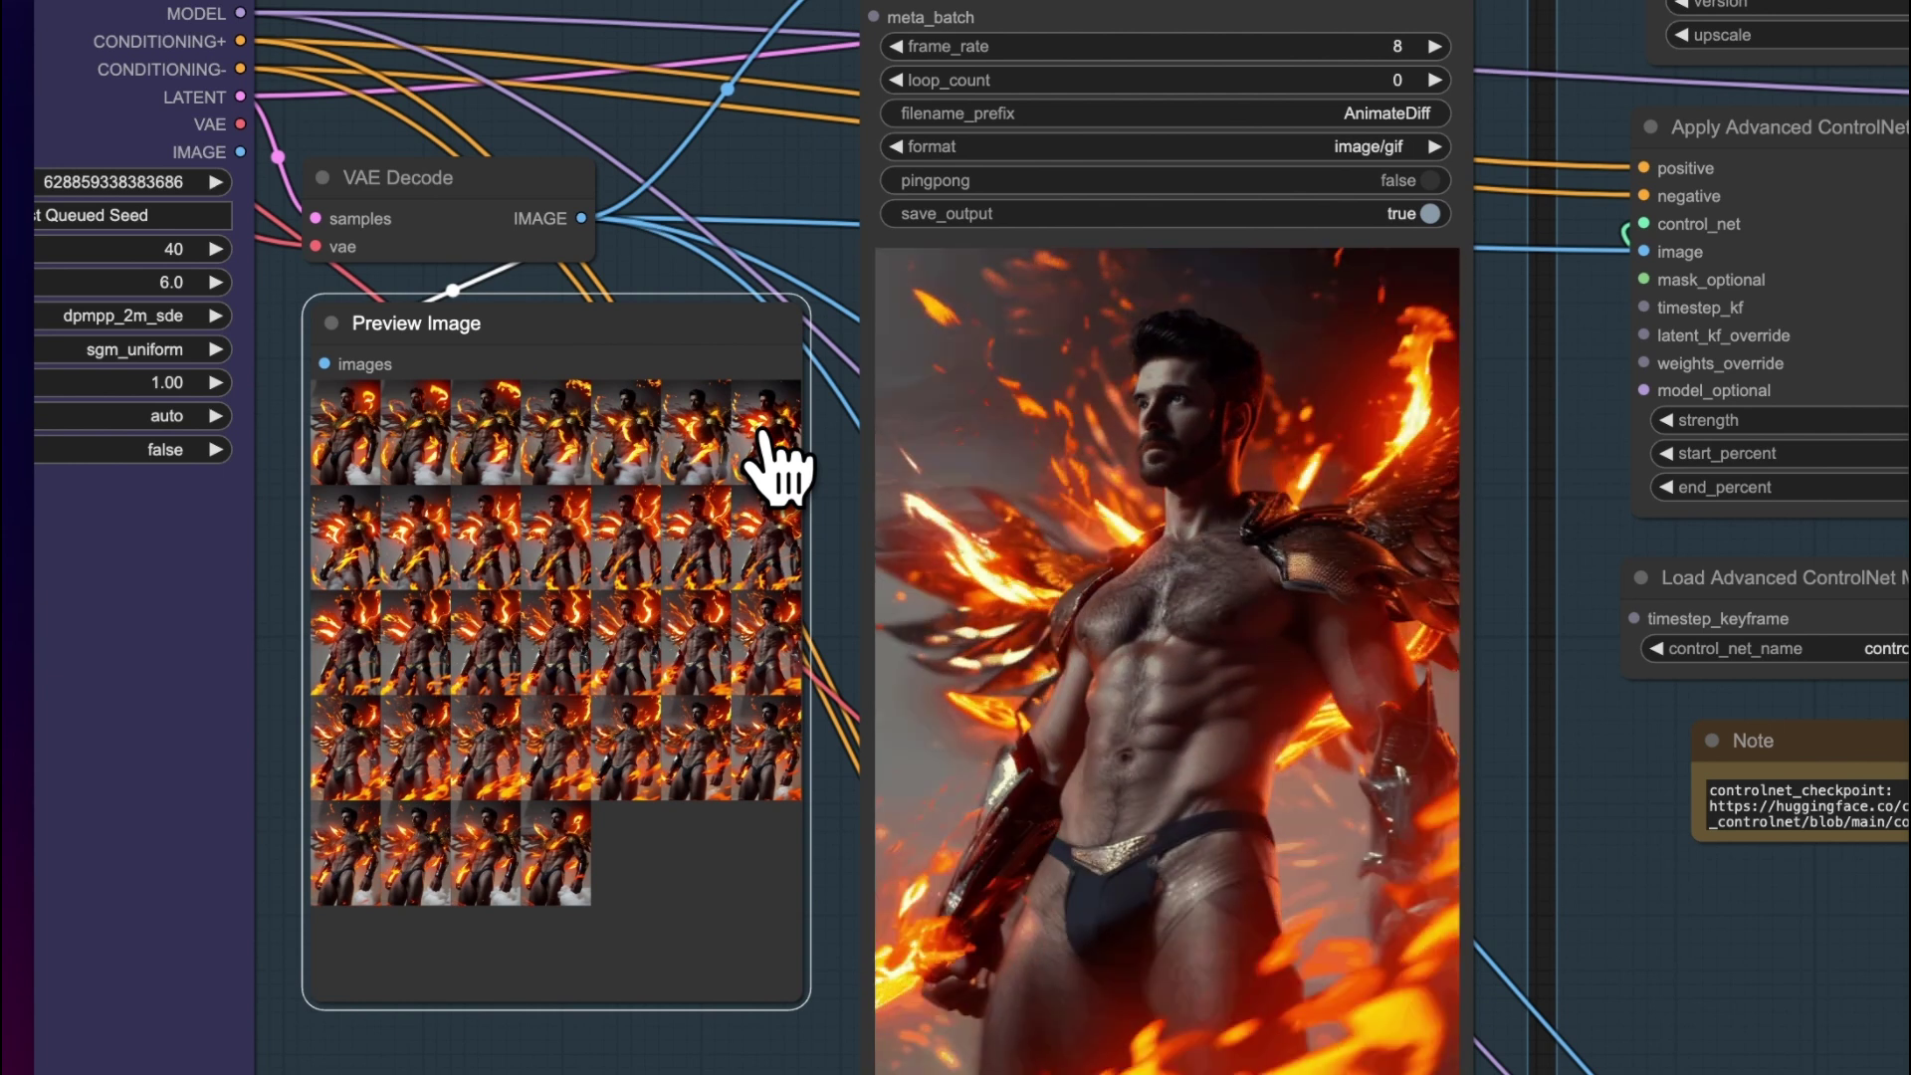
{"action": "left_click", "coordinate": [374, 453]}
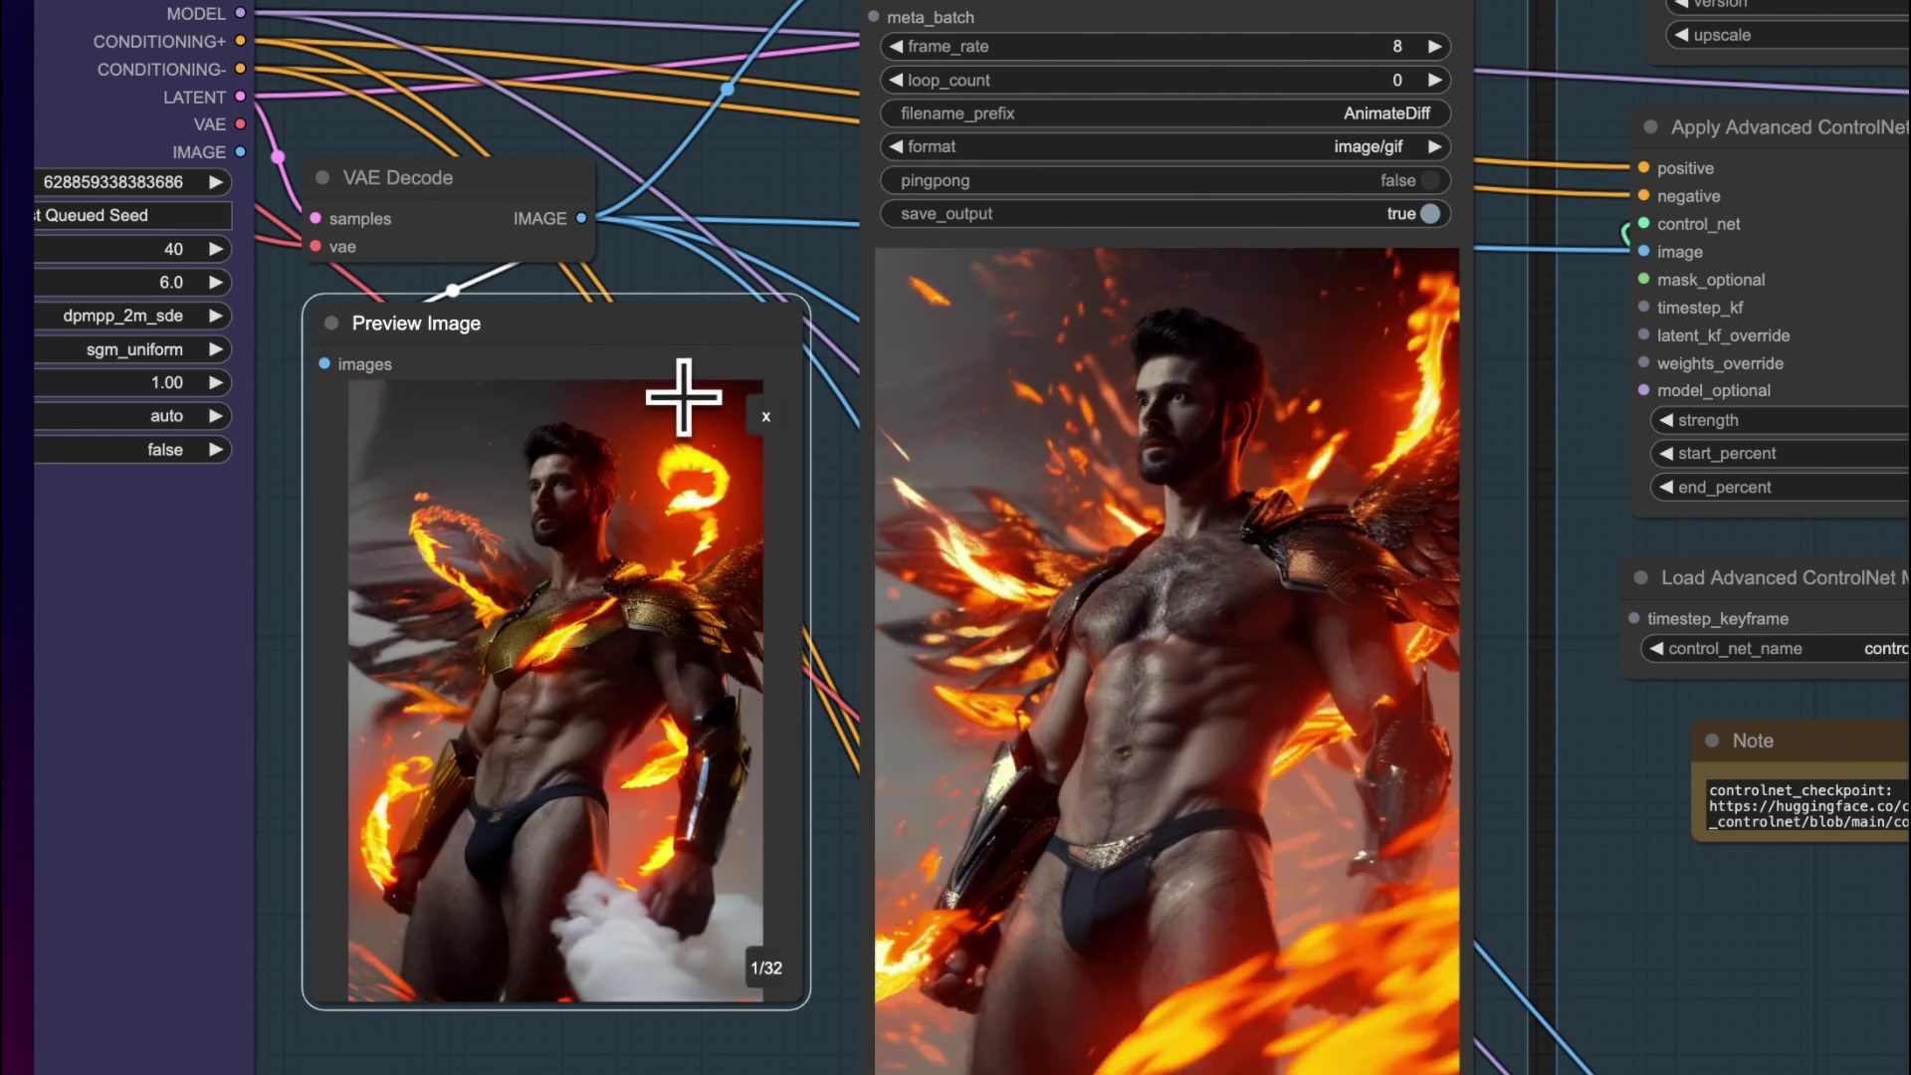
{"action": "right_click", "coordinate": [589, 552]}
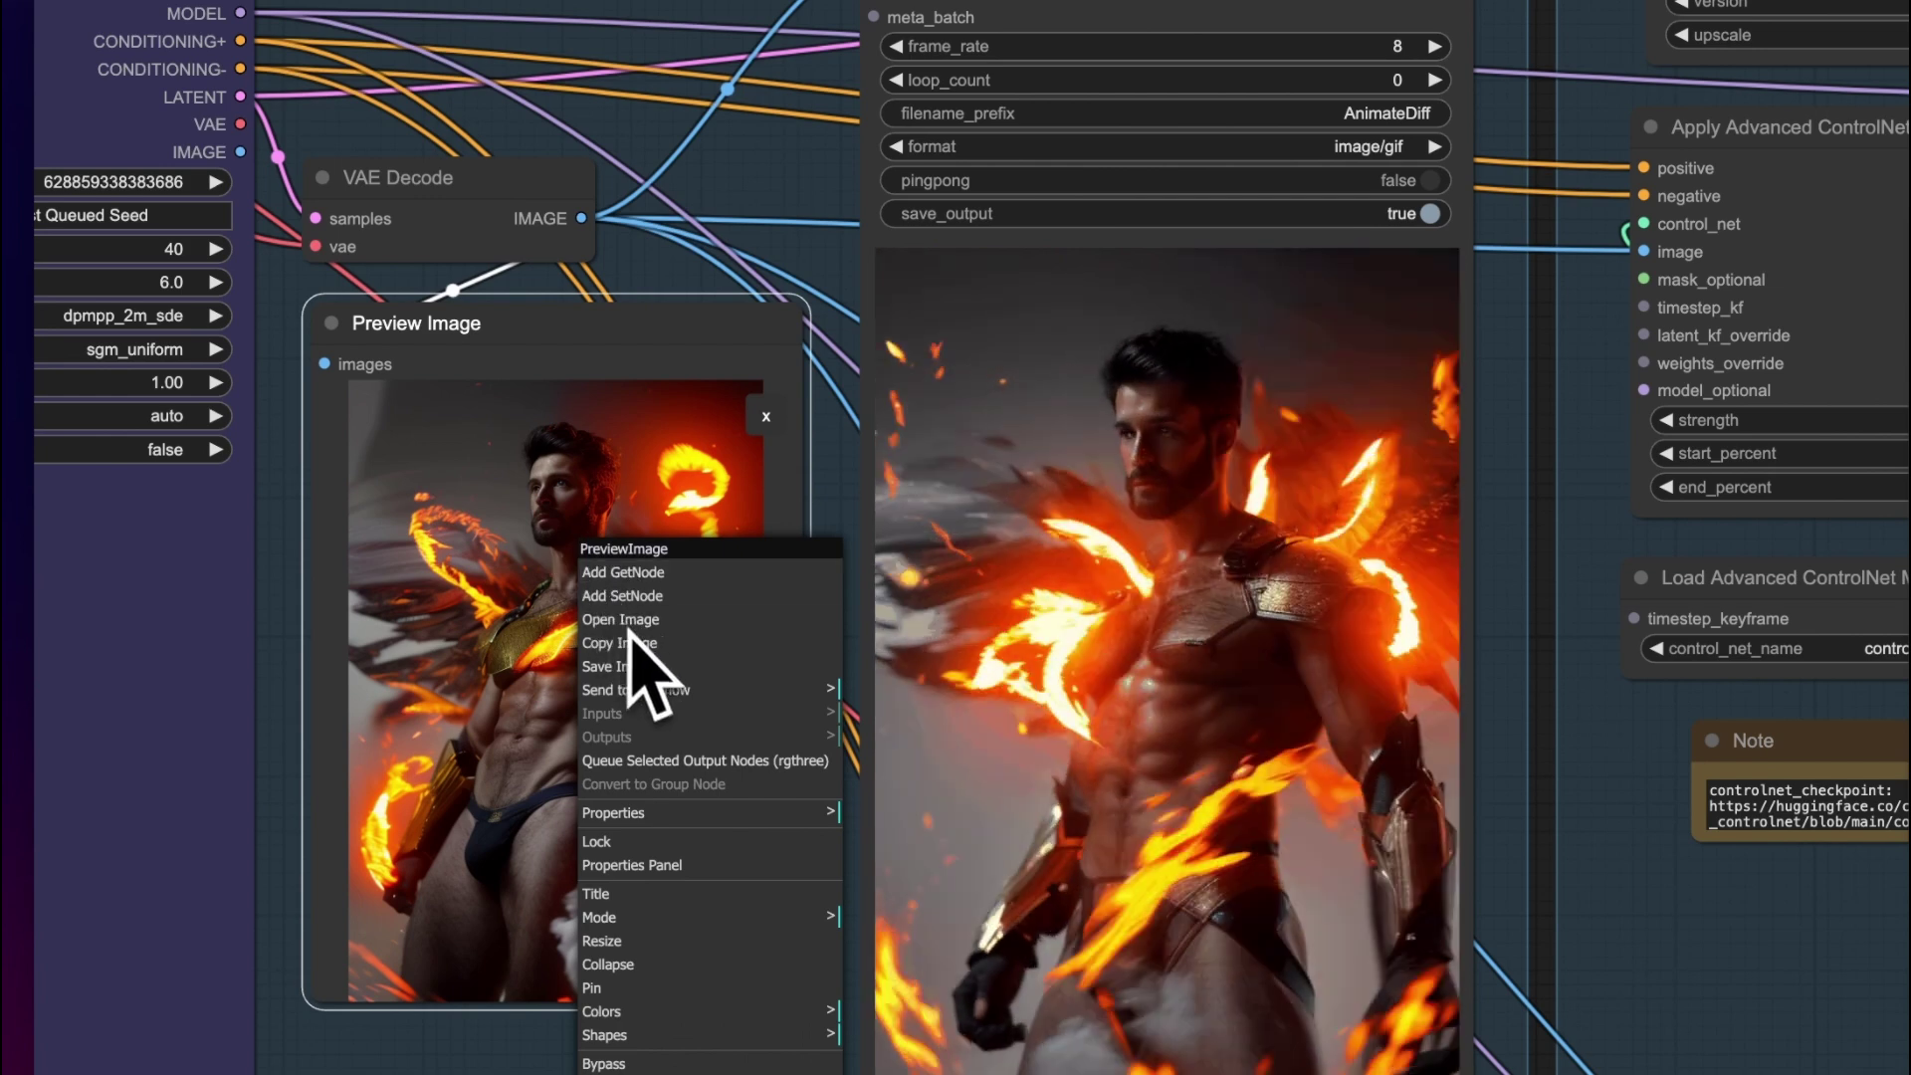
{"action": "left_click", "coordinate": [766, 416]}
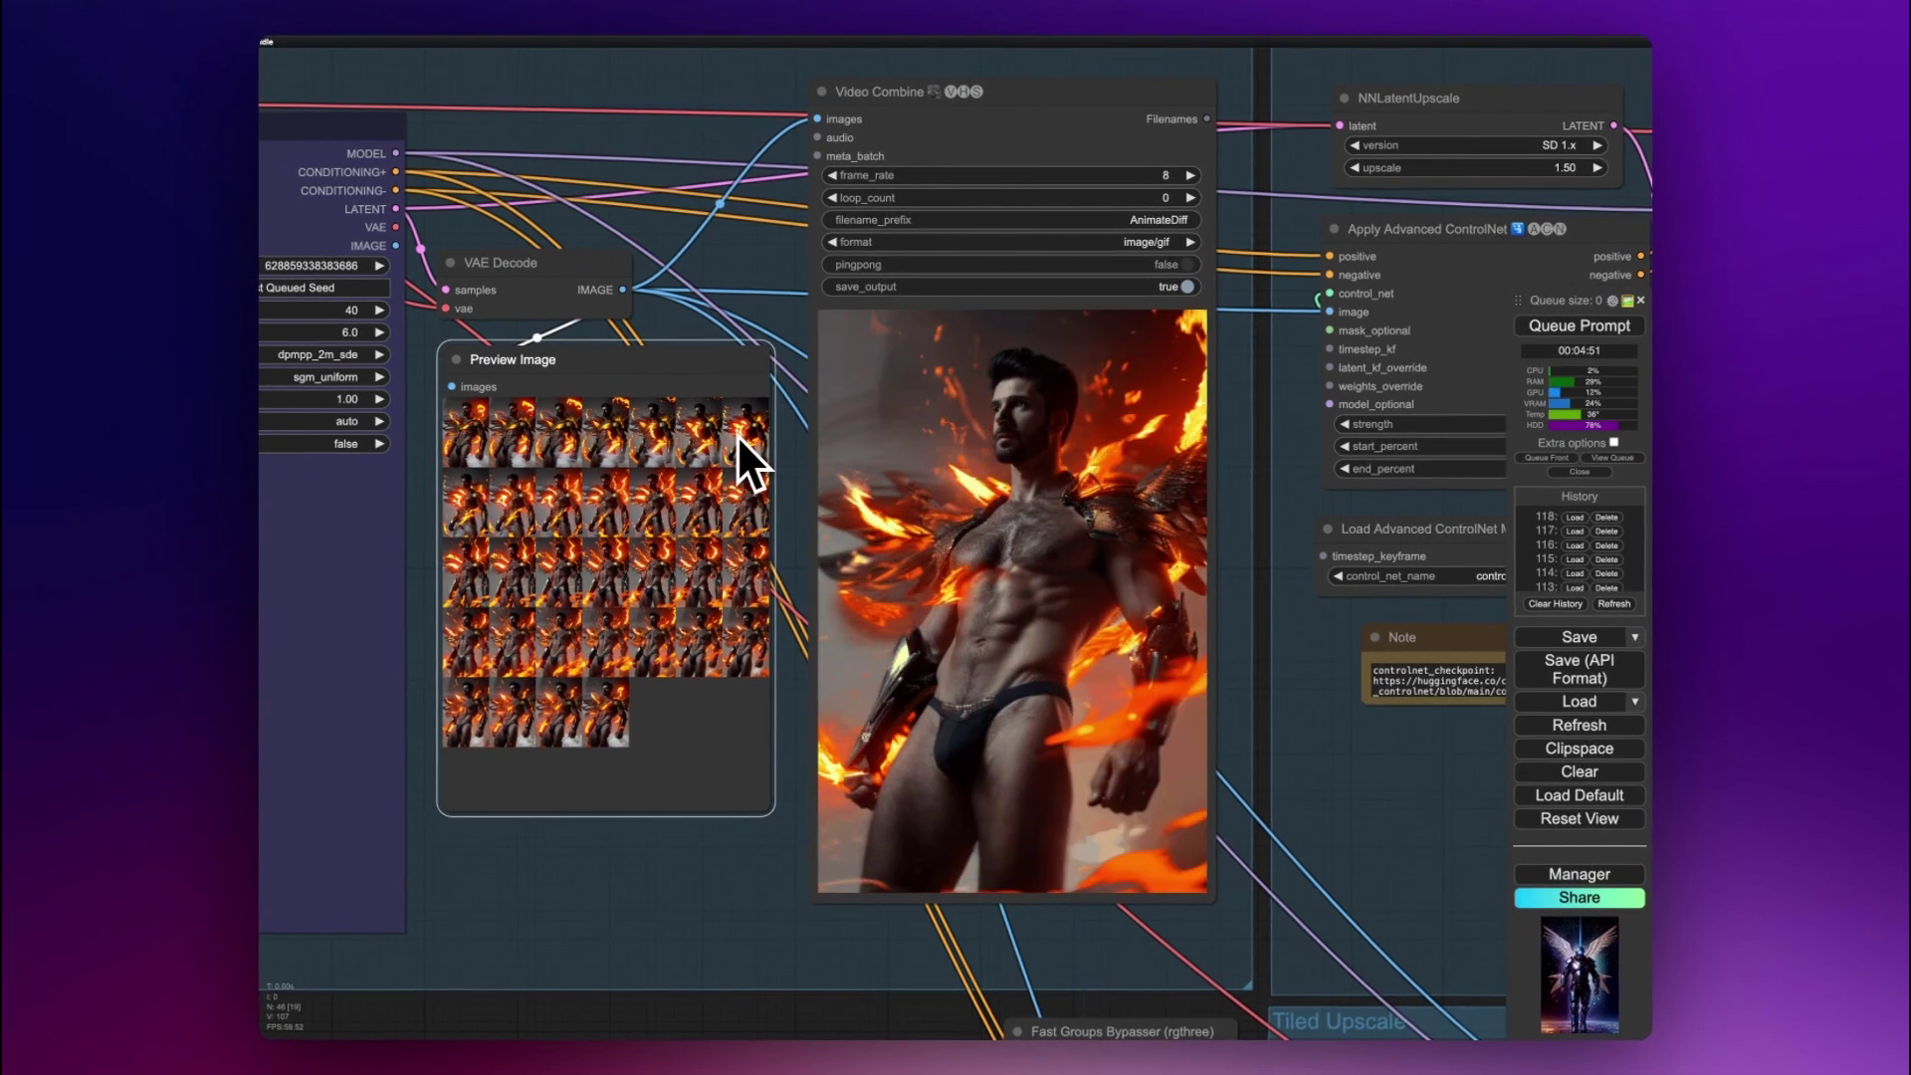
Use the Fast Groups Bypasser to disable Latent Upscale and enable Tiled Upscale, and switch both groups back
{"action": "scroll", "coordinate": [737, 434], "scroll_direction": "down", "scroll_amount": 5}
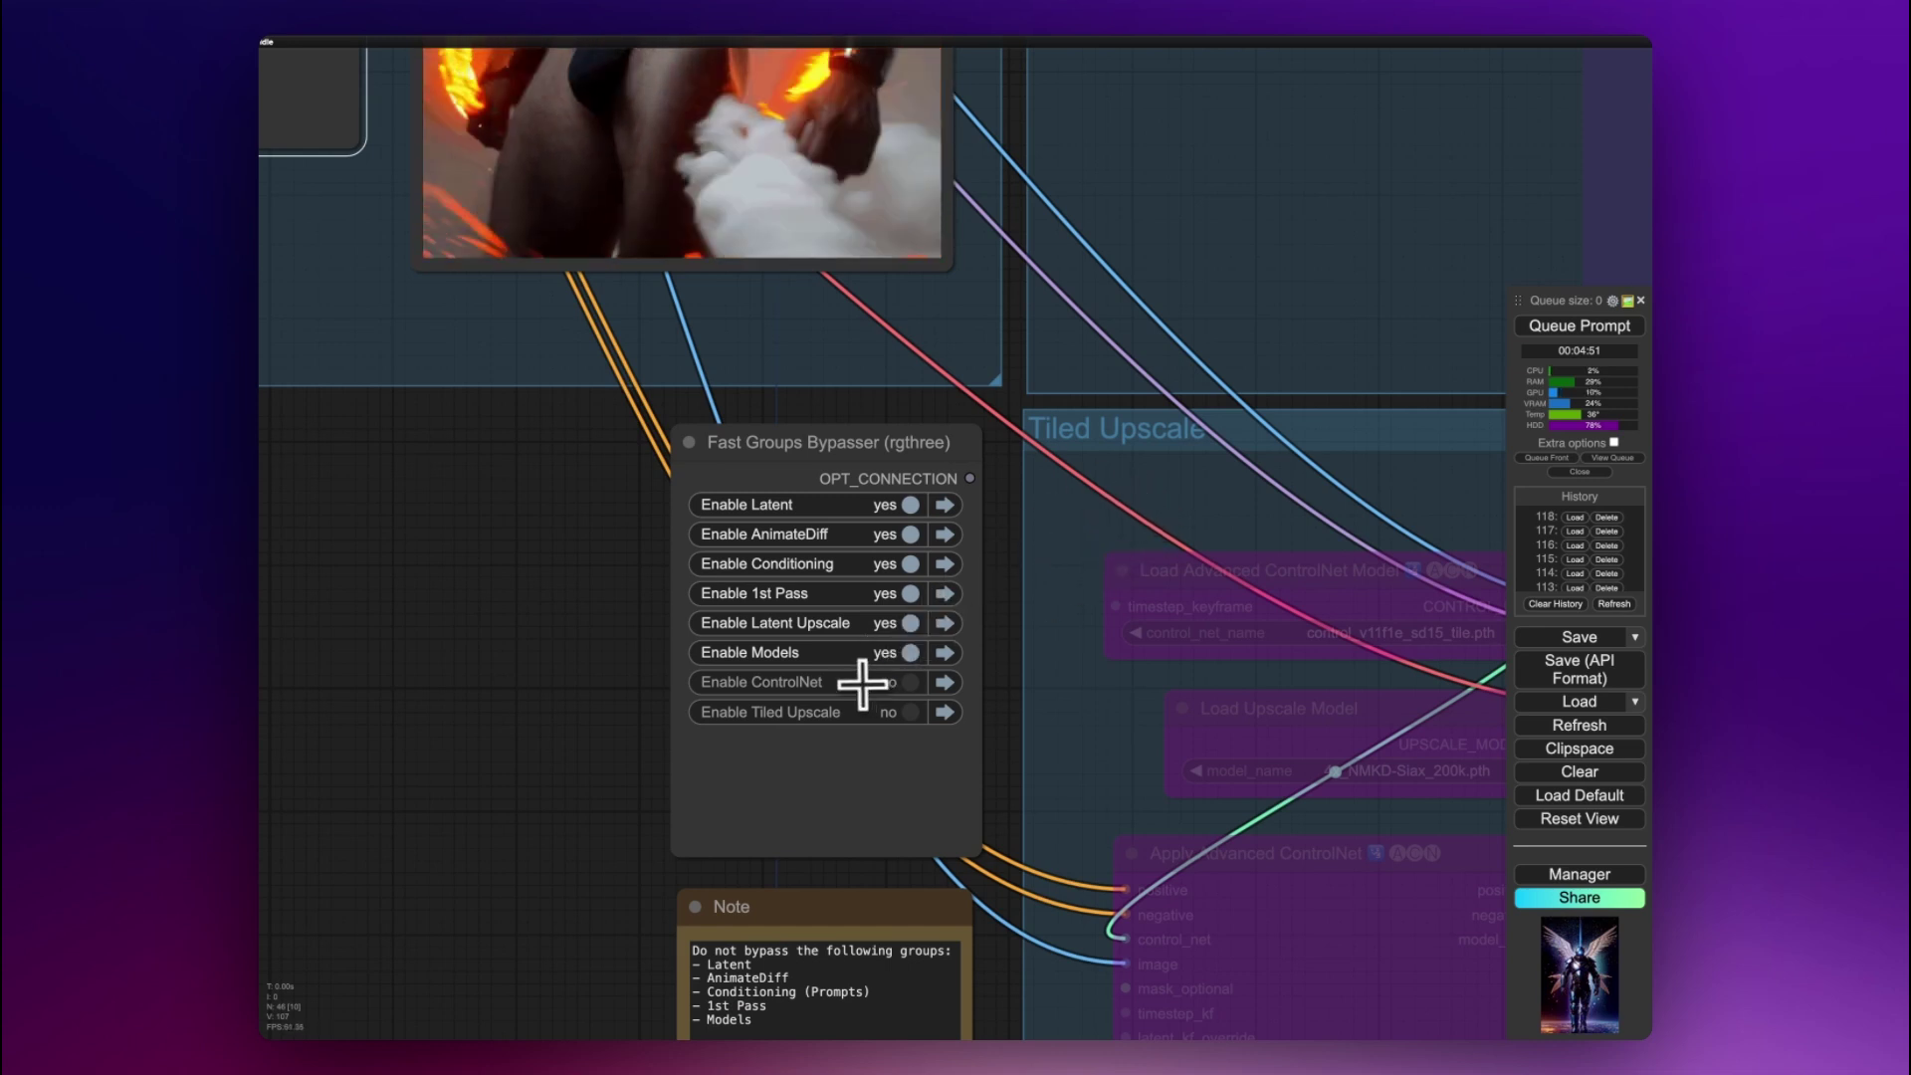
{"action": "left_click", "coordinate": [812, 624]}
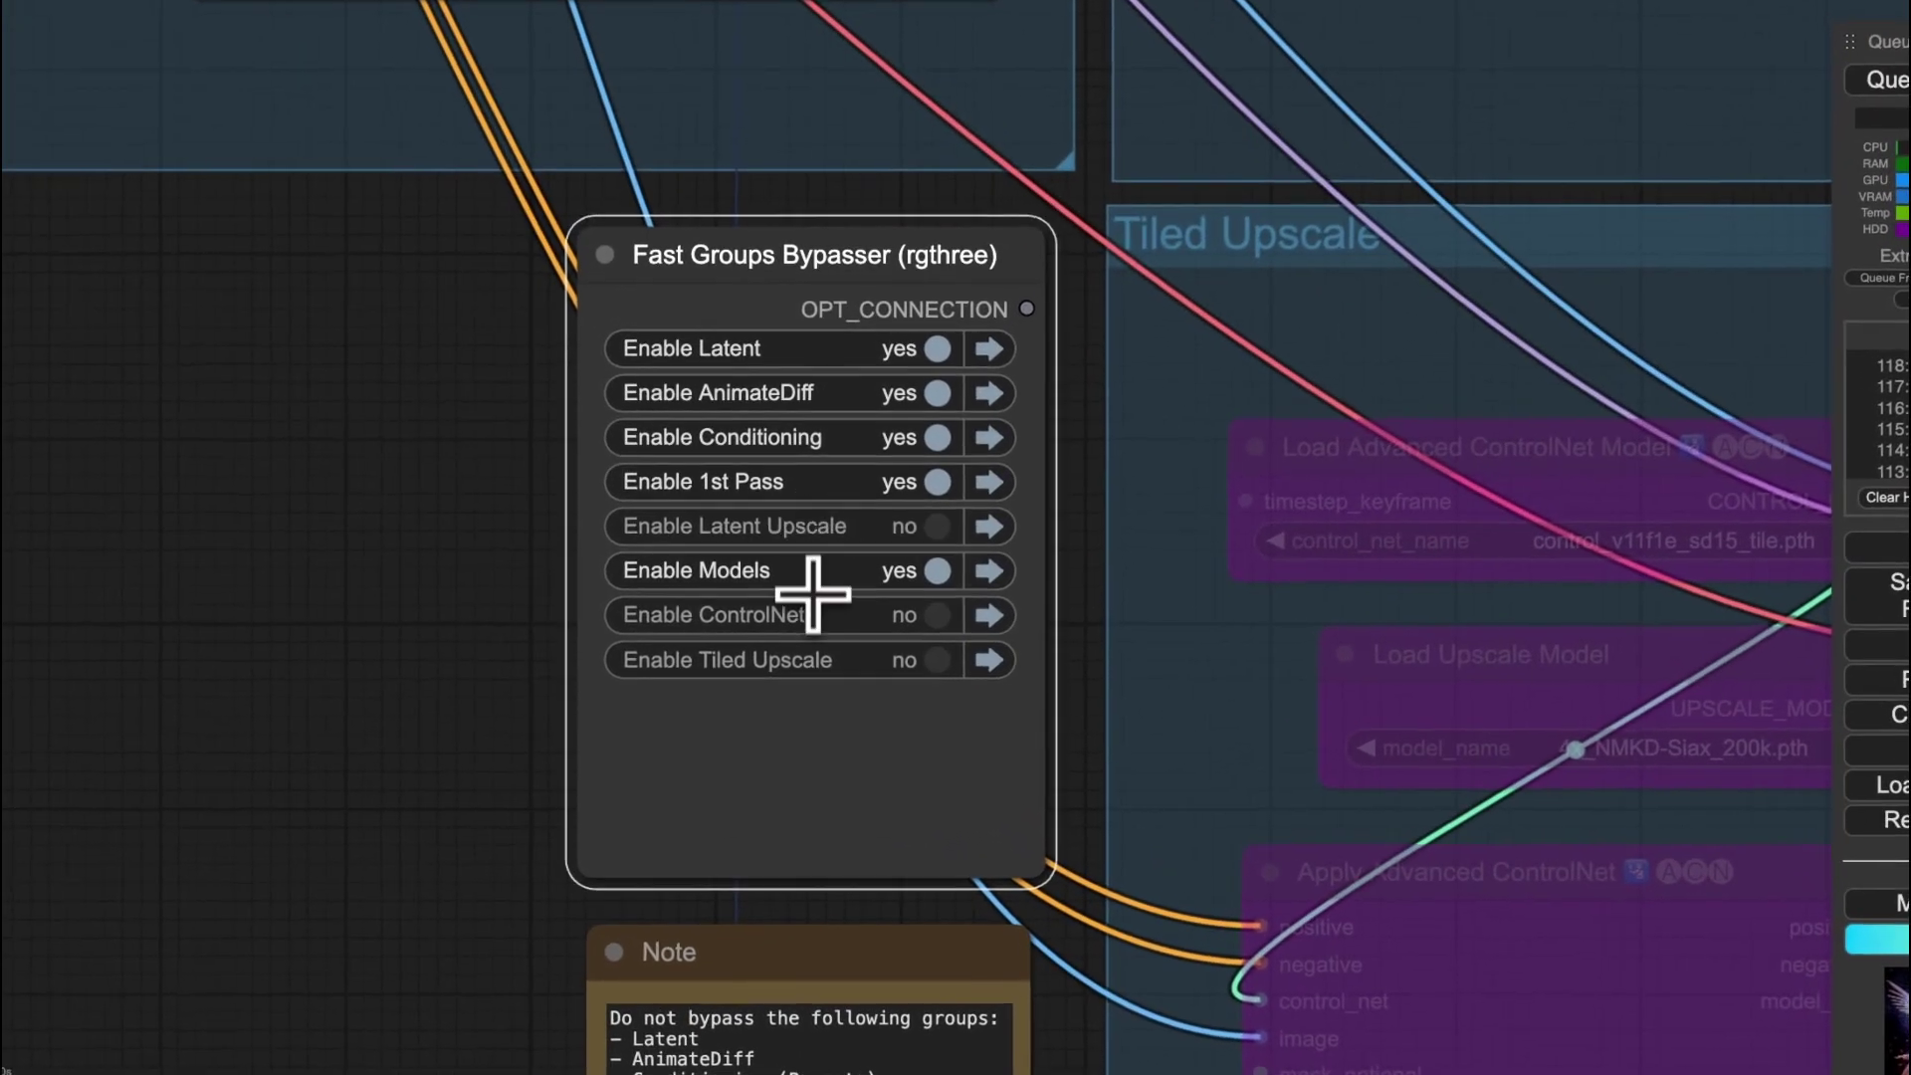
{"action": "left_click", "coordinate": [816, 657]}
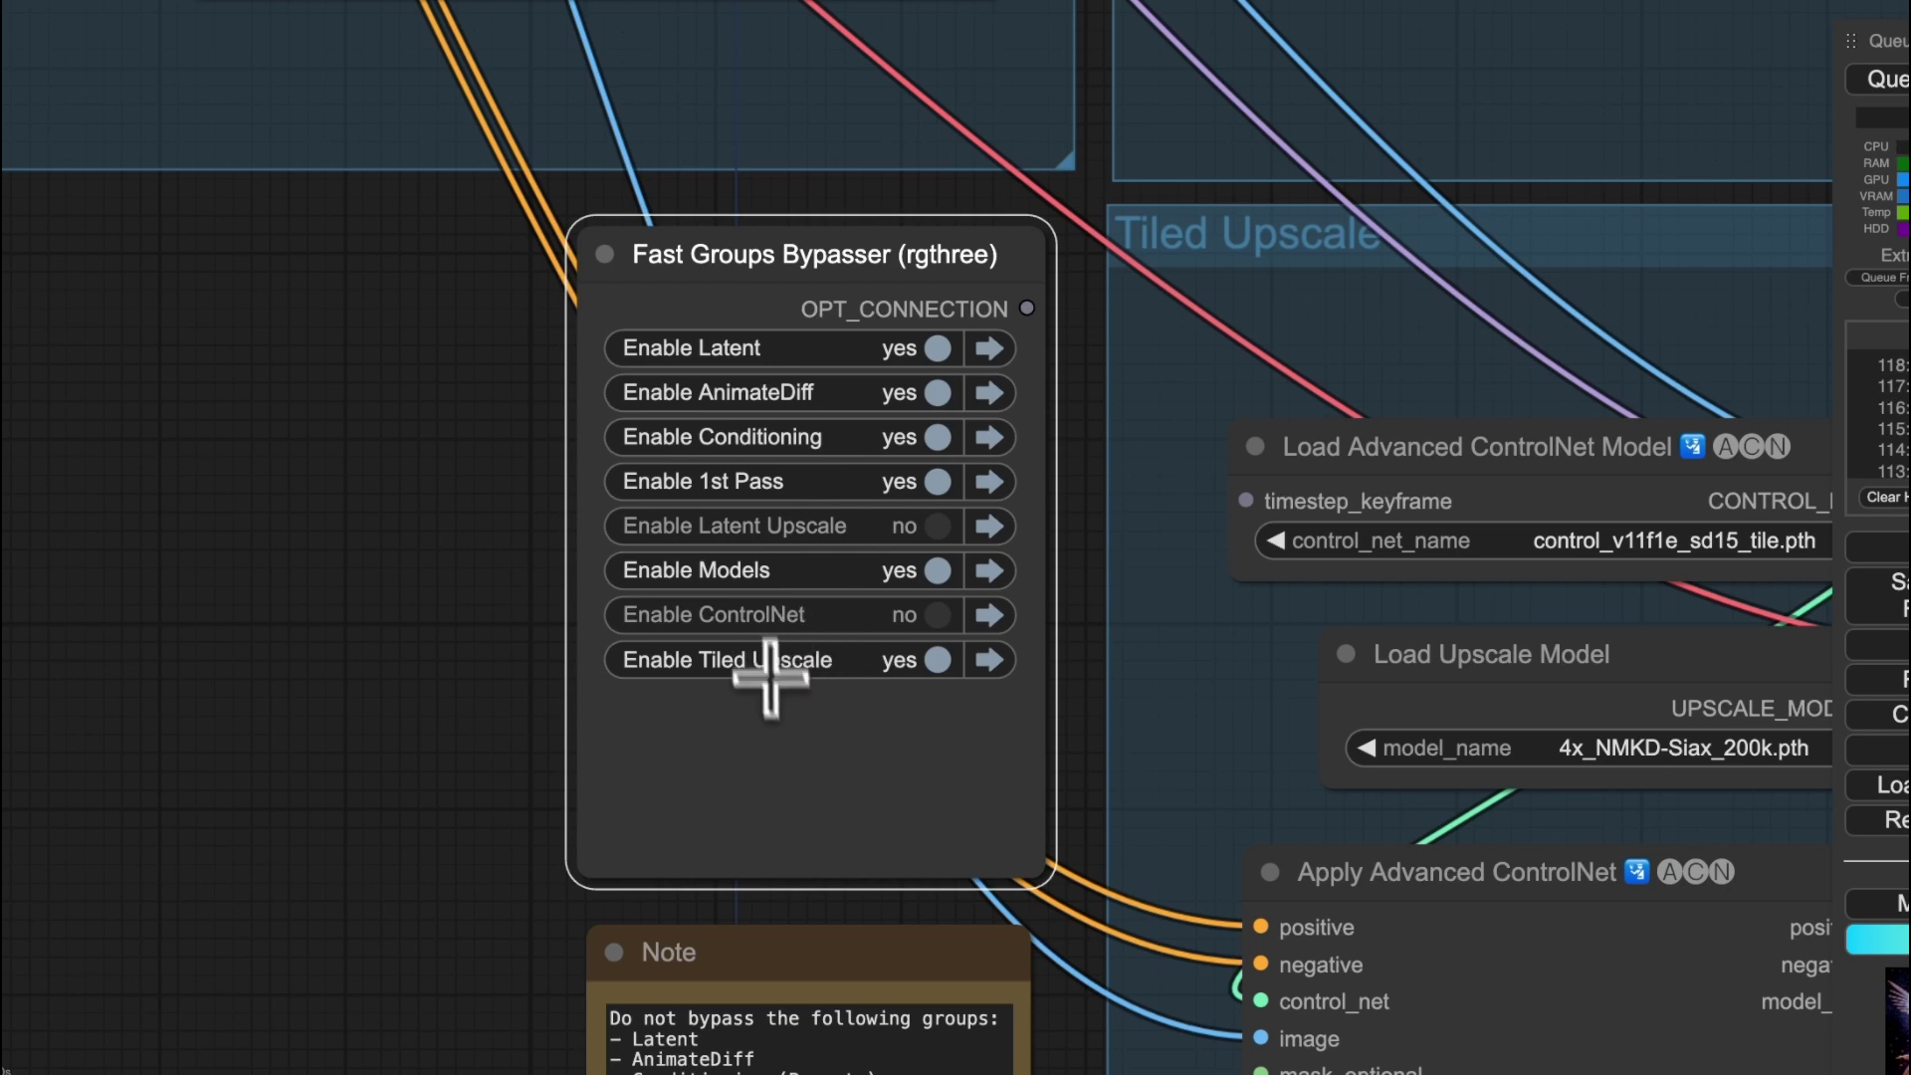
{"action": "left_click", "coordinate": [913, 662]}
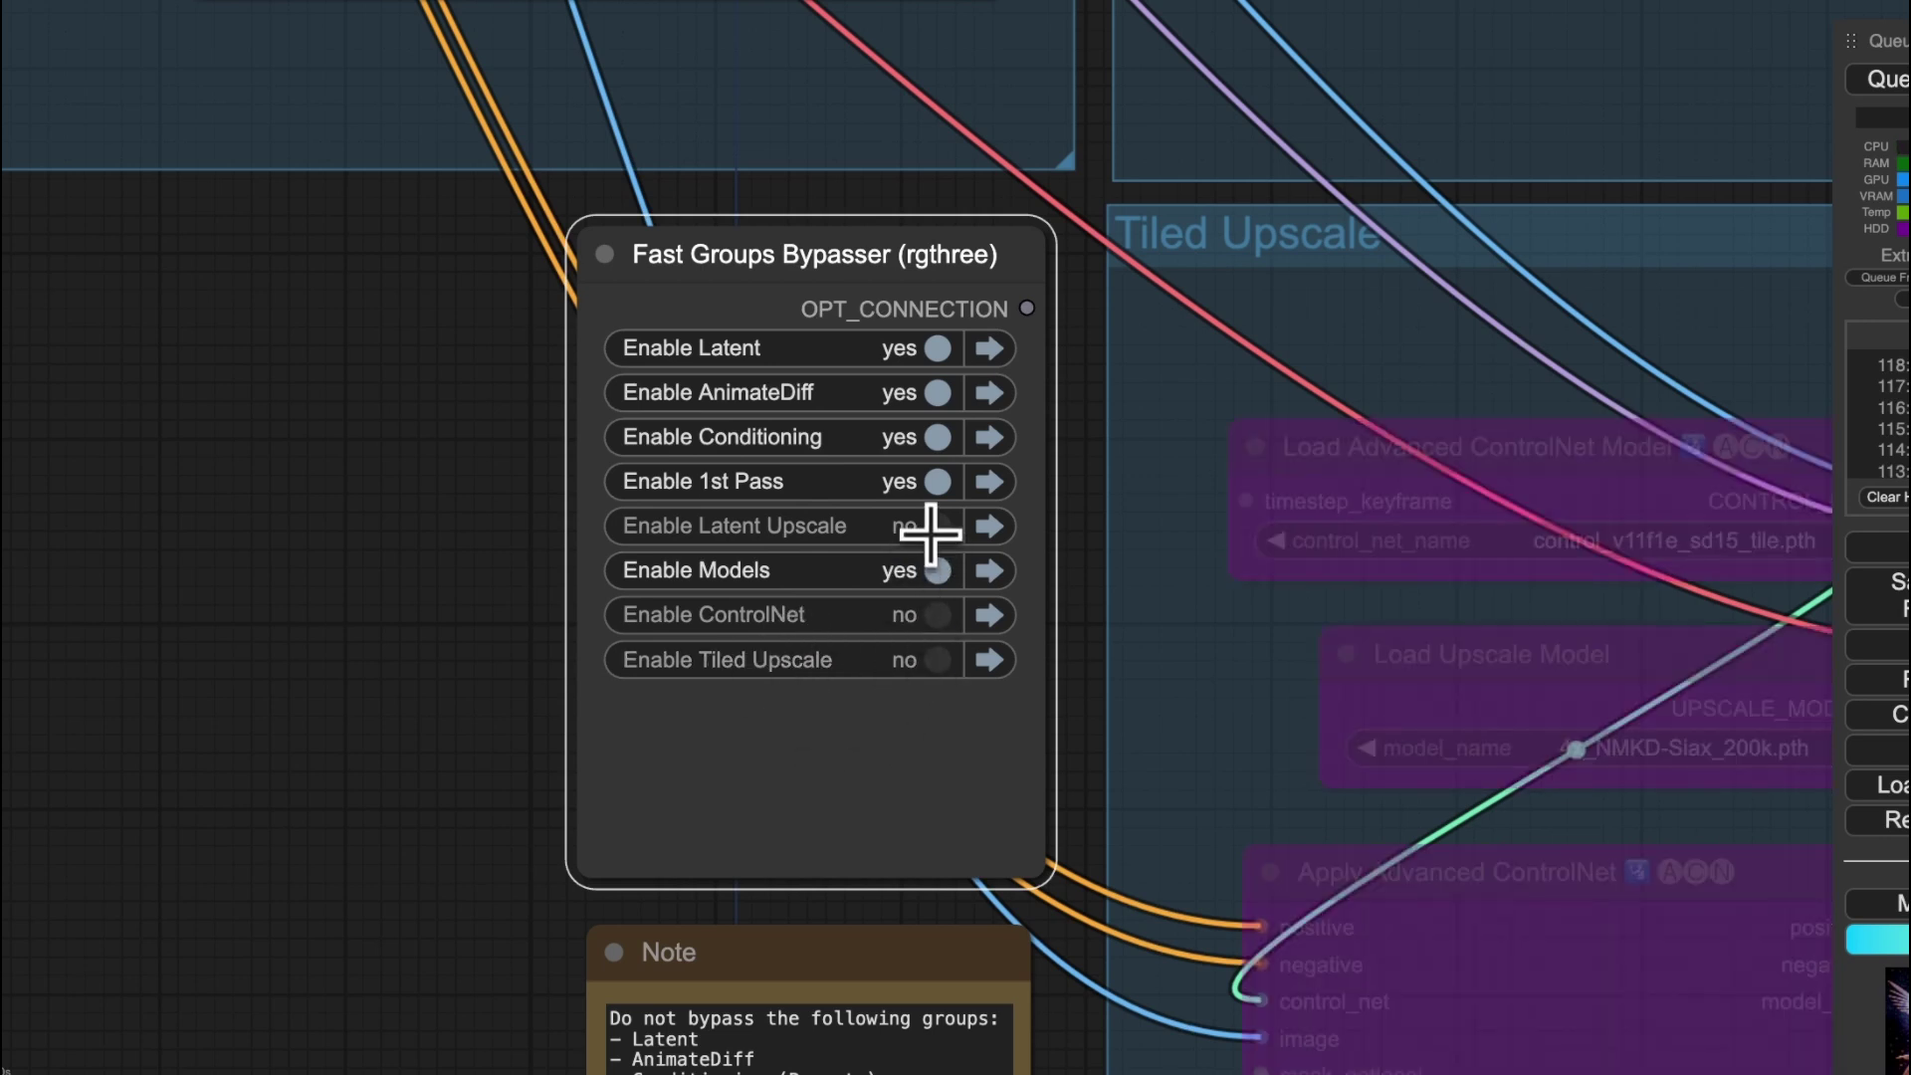
Expand the Latent Upscale group's RIFE VFI node to view its settings, collapse it, and select the Image Contrast Adaptive Sharpening node
{"action": "scroll", "coordinate": [643, 700], "scroll_direction": "down", "scroll_amount": 10}
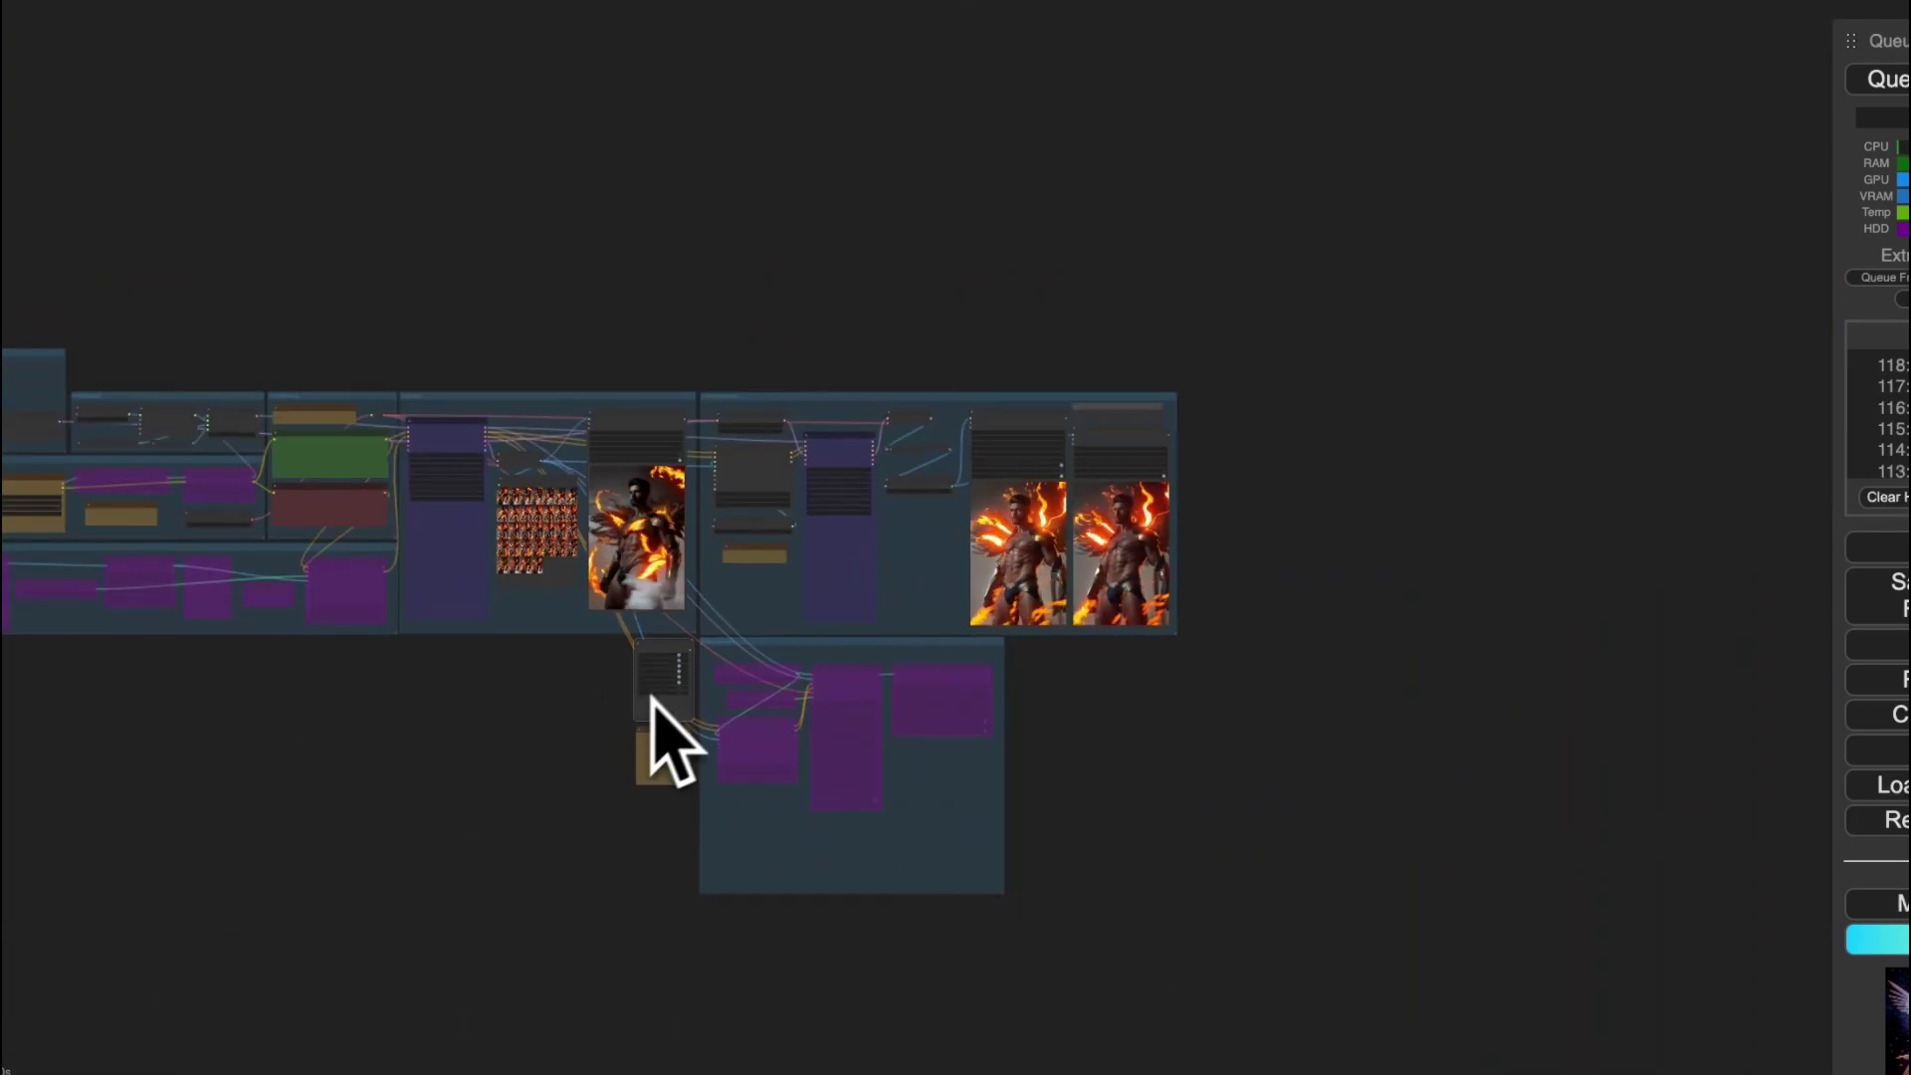
{"action": "scroll", "coordinate": [754, 463], "scroll_direction": "up", "scroll_amount": 10}
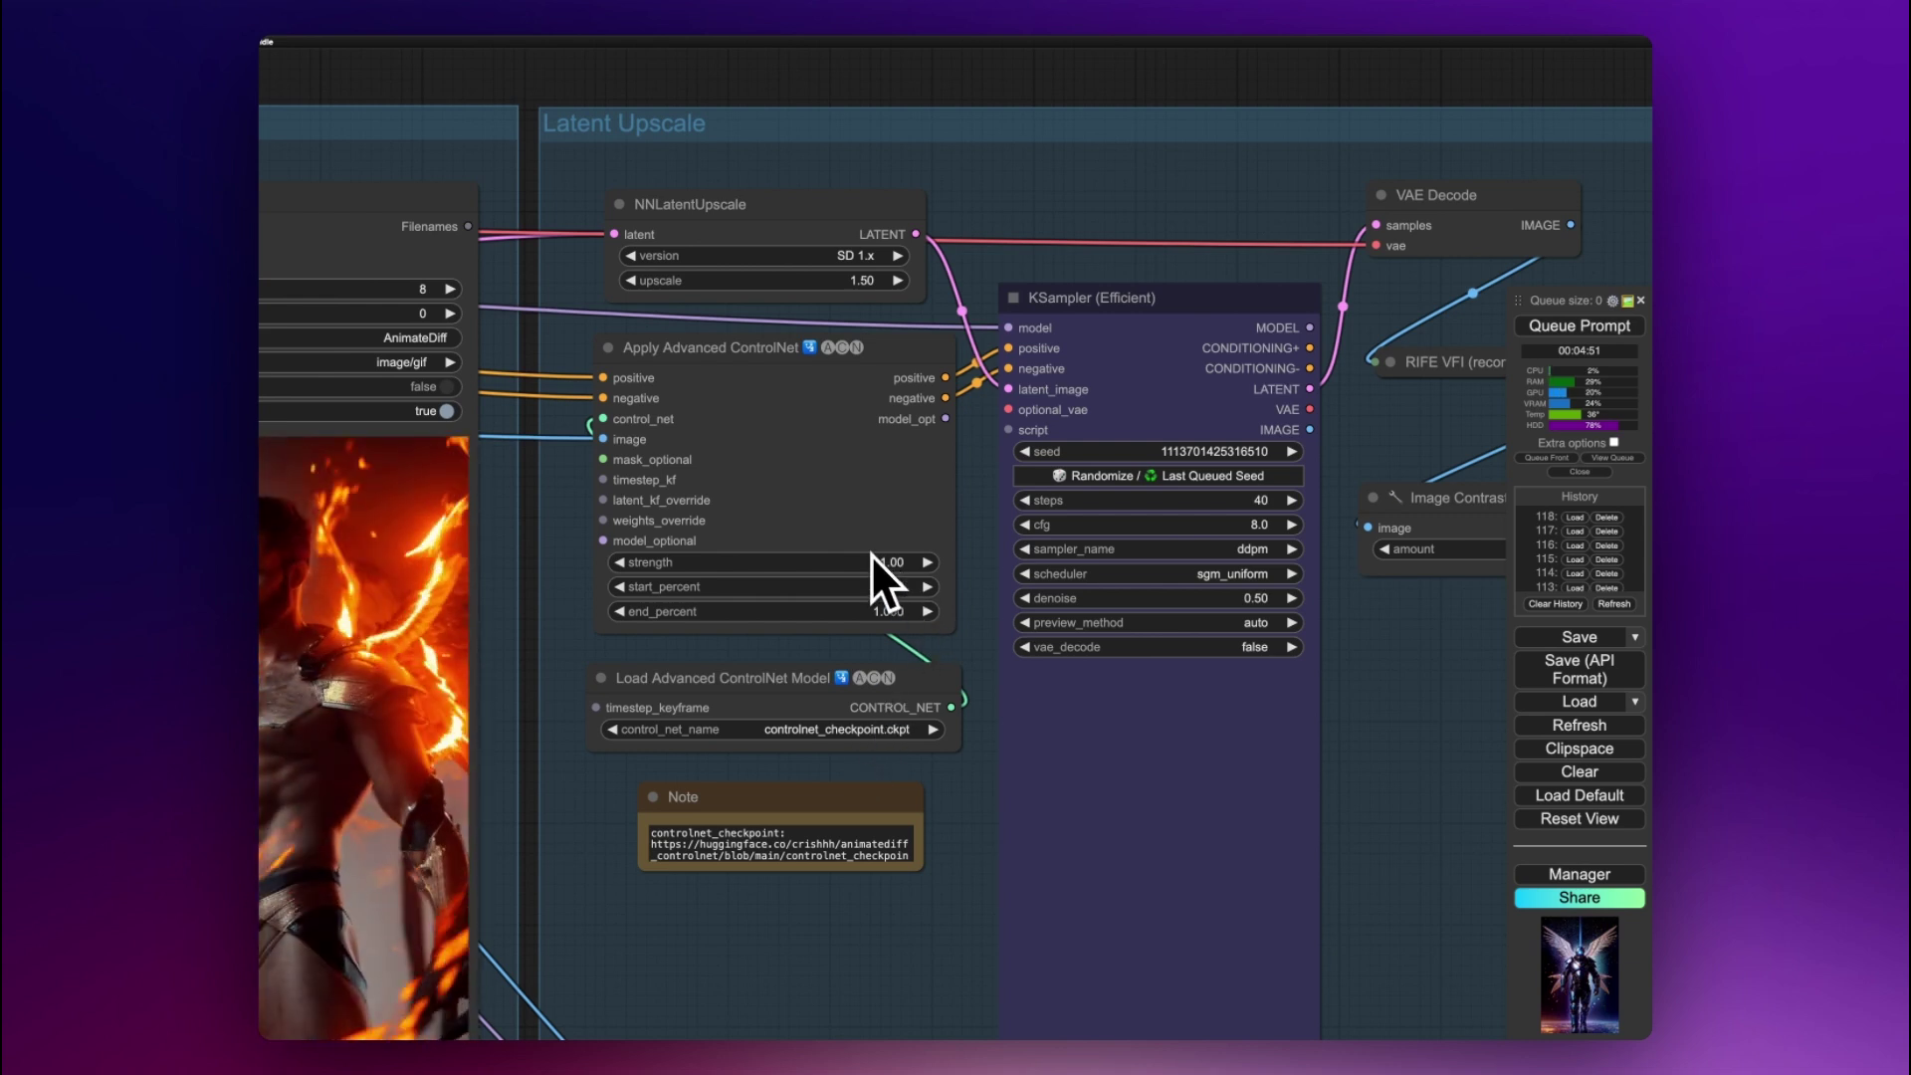
{"action": "scroll", "coordinate": [870, 554], "scroll_direction": "down", "scroll_amount": 5}
{"action": "scroll", "coordinate": [1037, 685], "scroll_direction": "up", "scroll_amount": 6}
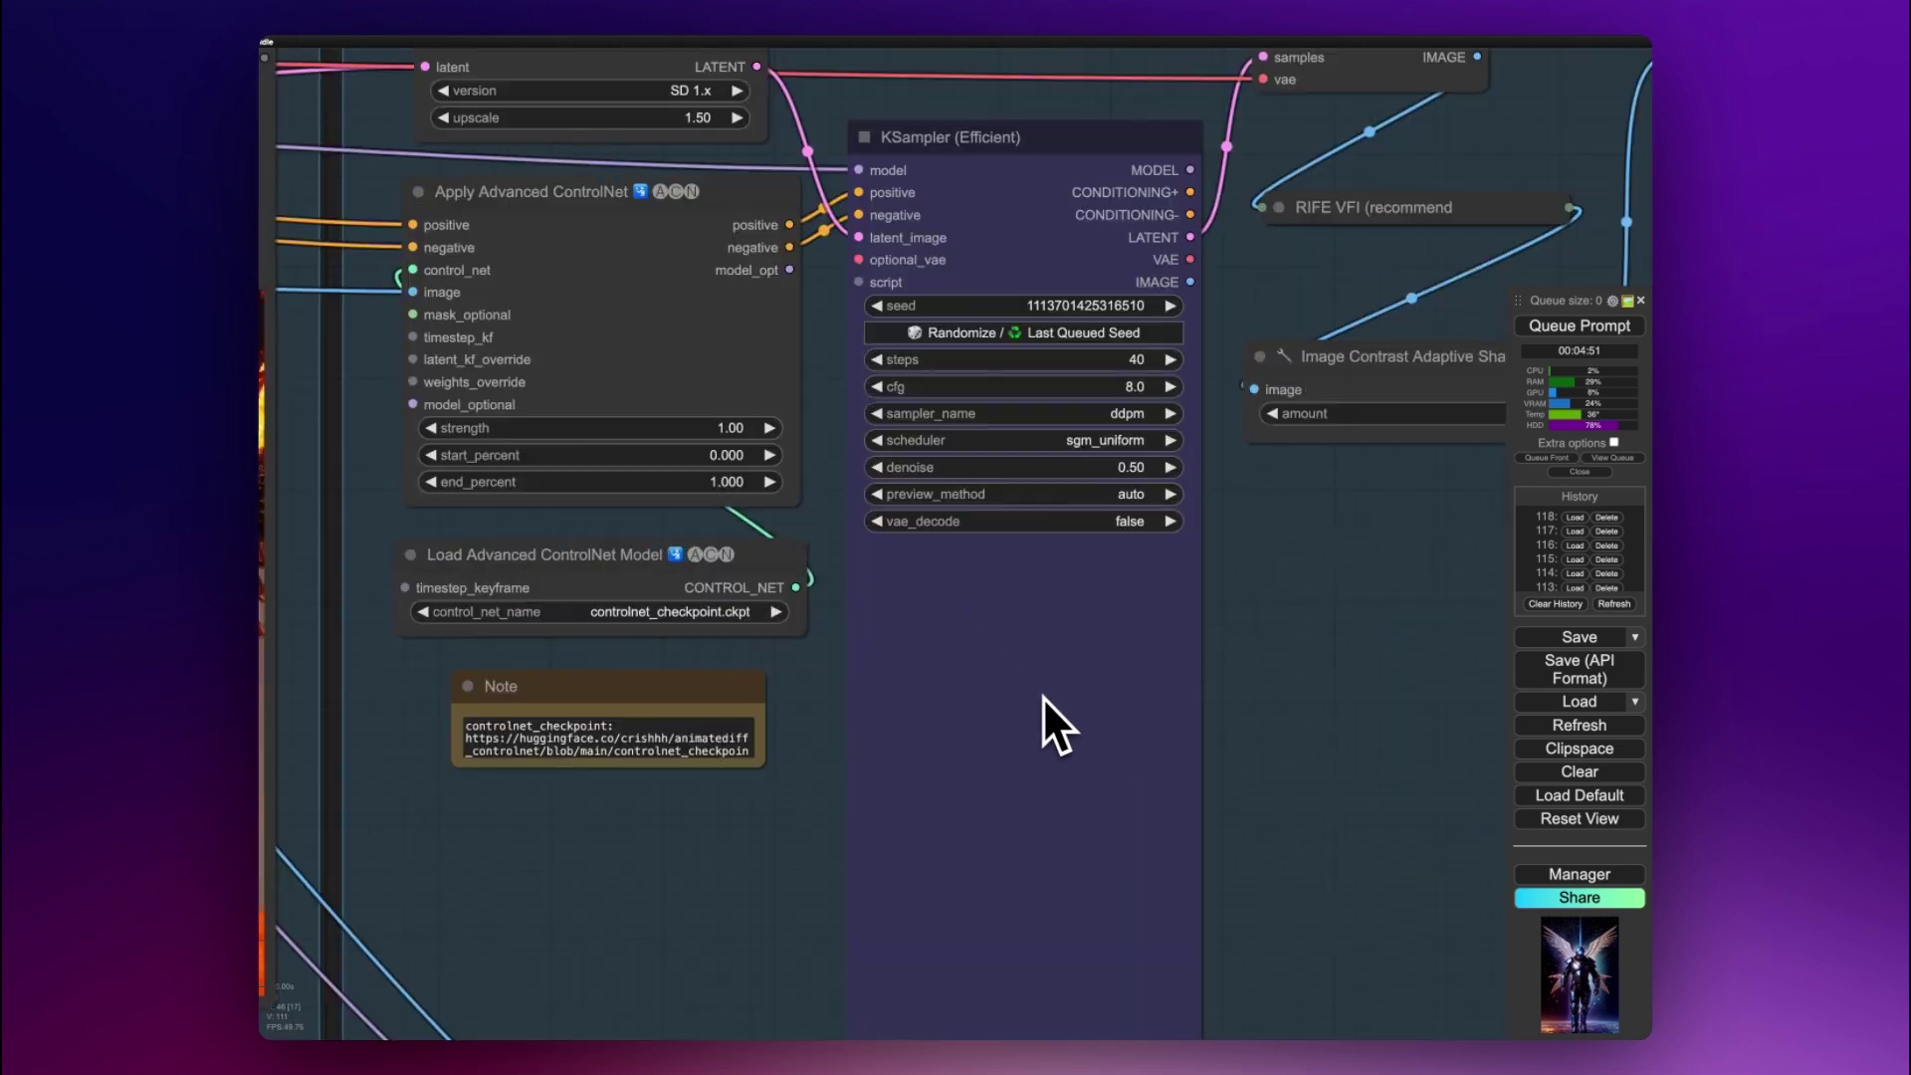
{"action": "scroll", "coordinate": [1043, 697], "scroll_direction": "down", "scroll_amount": 4}
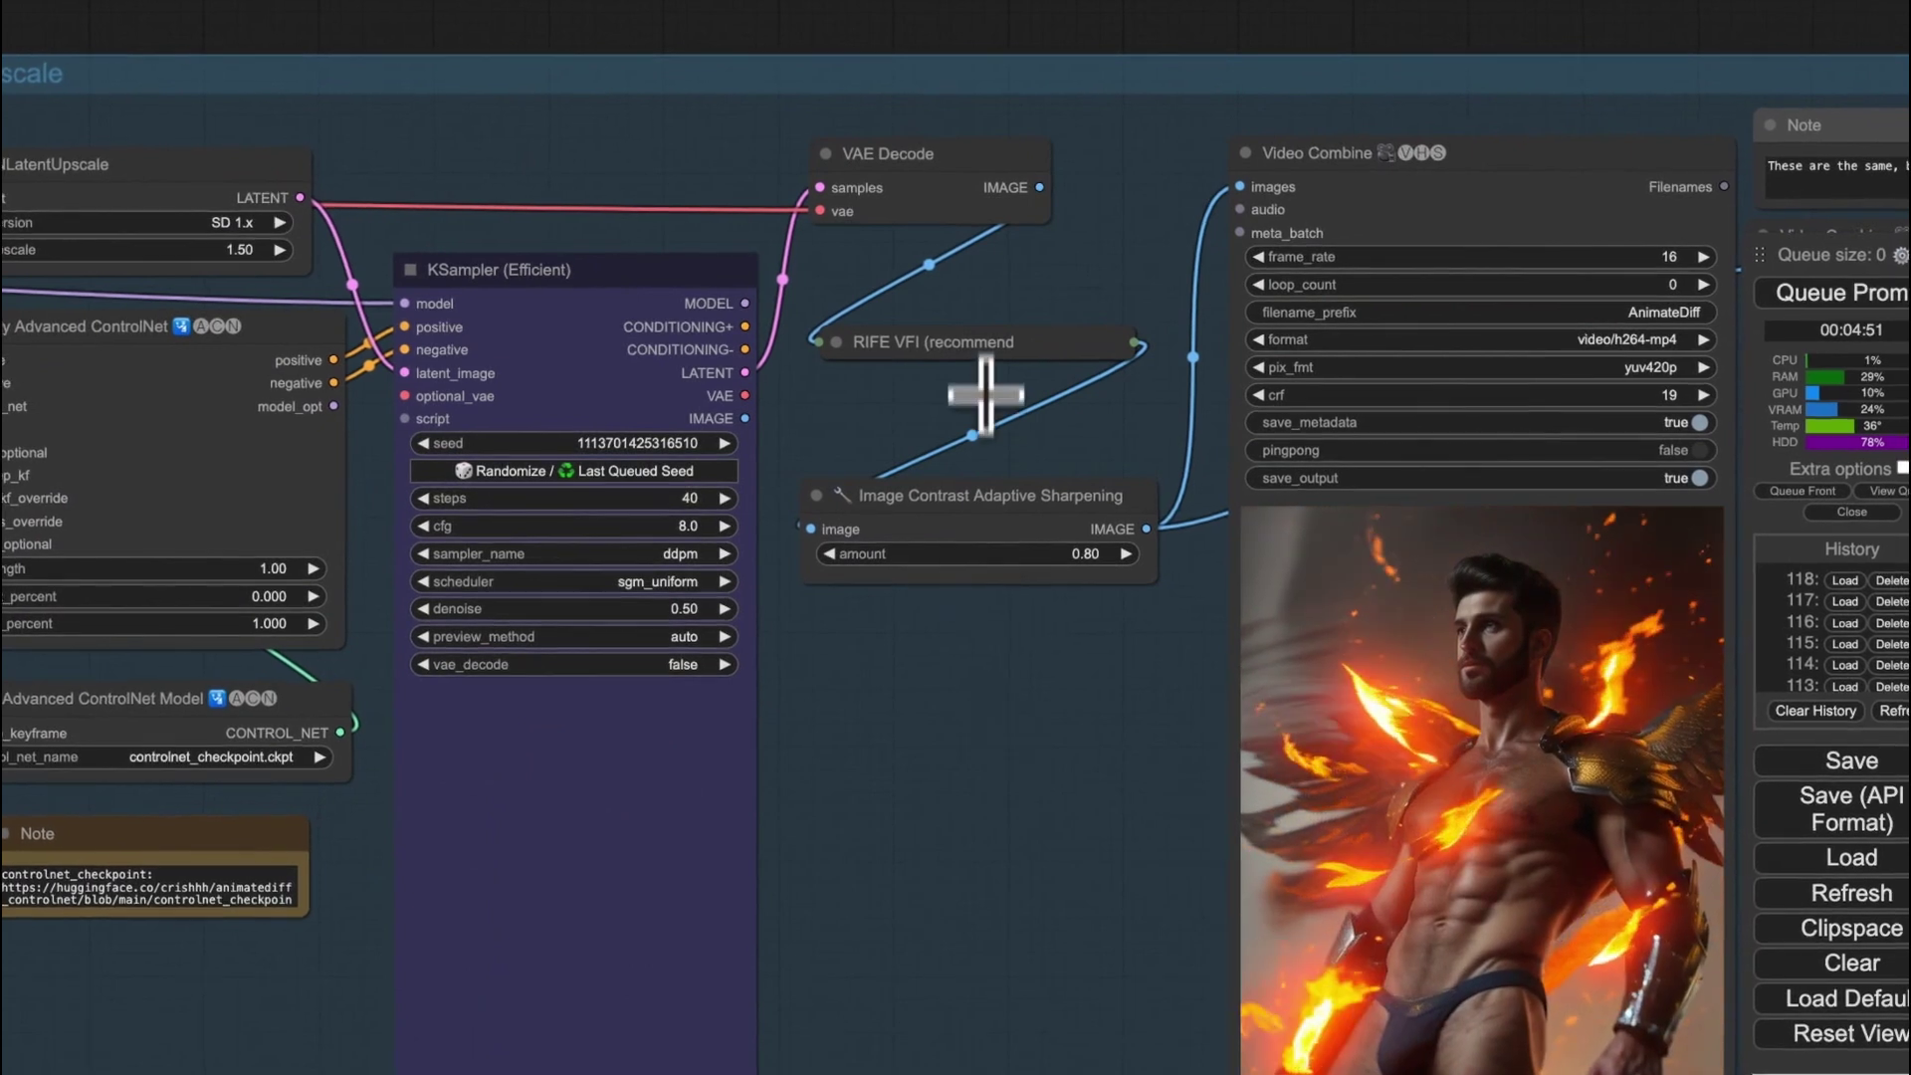
{"action": "scroll", "coordinate": [985, 395], "scroll_direction": "up", "scroll_amount": 8}
{"action": "left_click", "coordinate": [660, 338]}
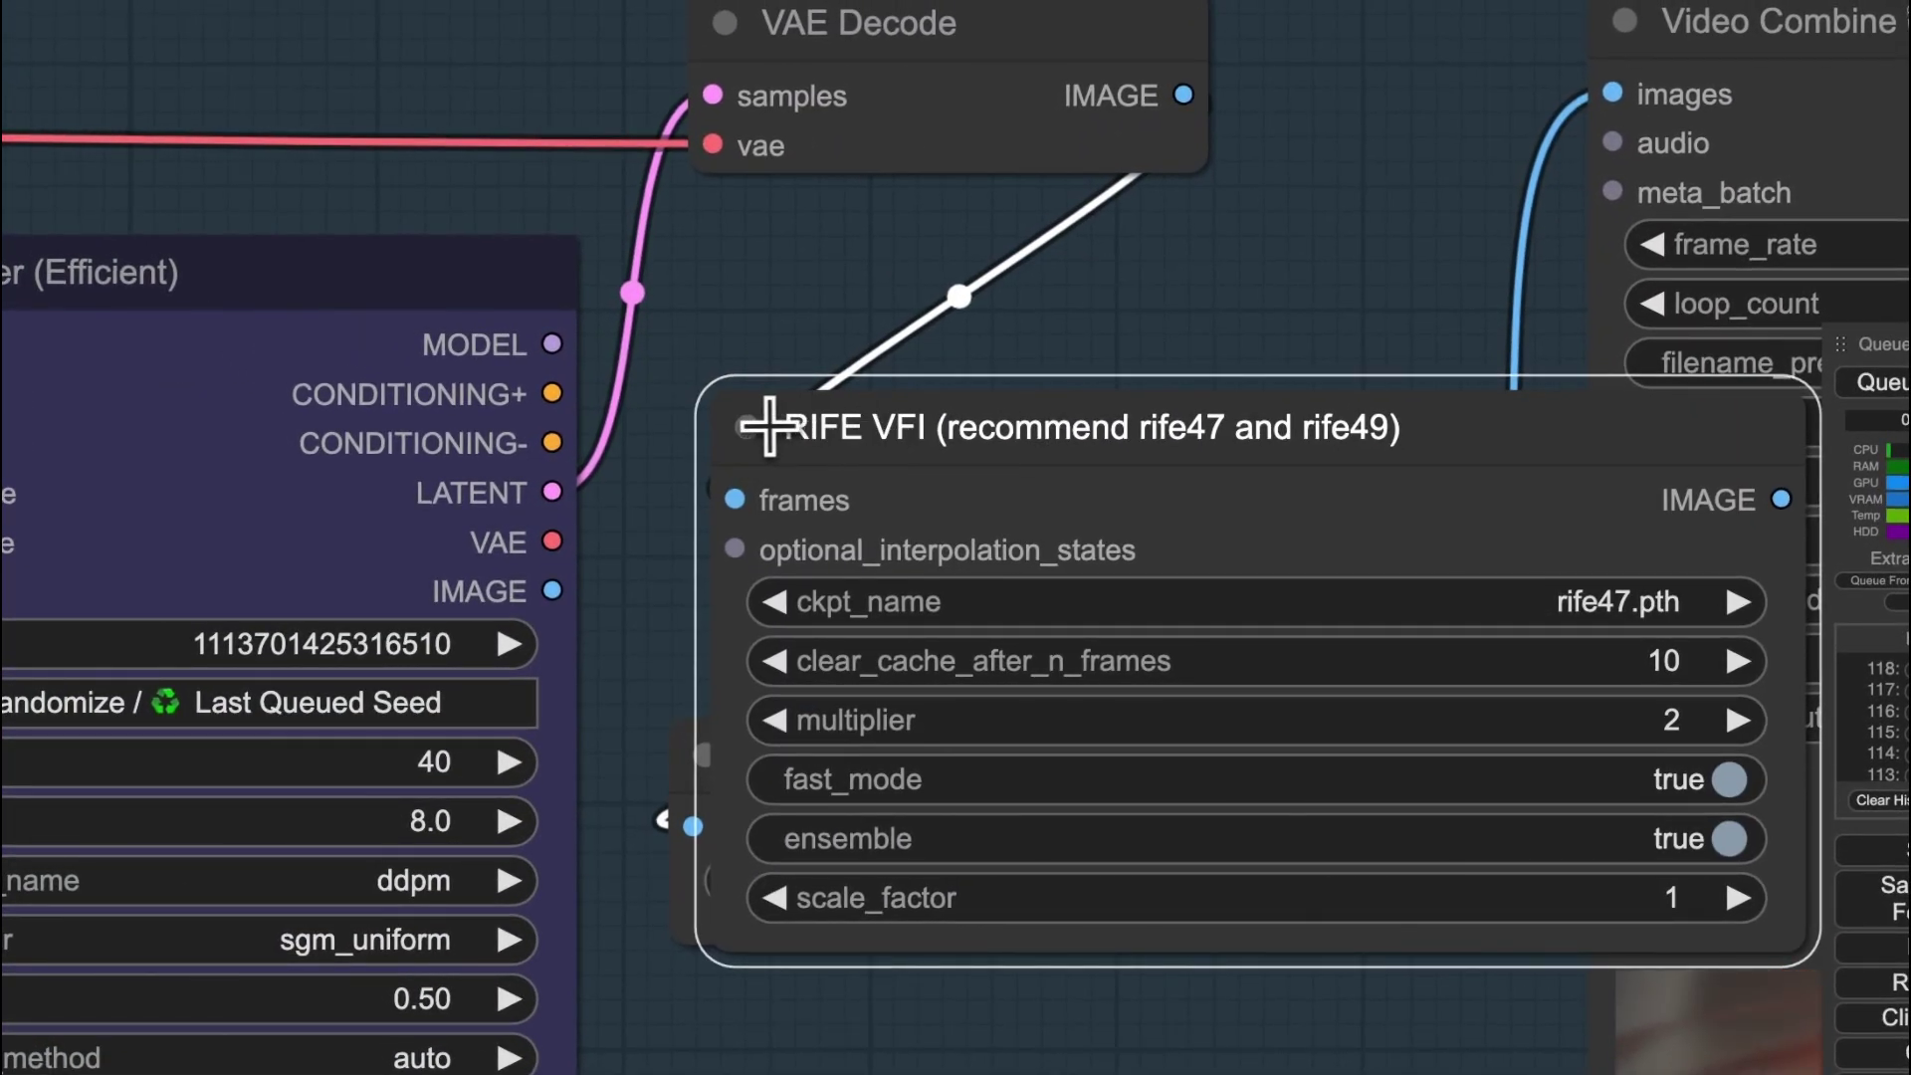
{"action": "left_click", "coordinate": [763, 426]}
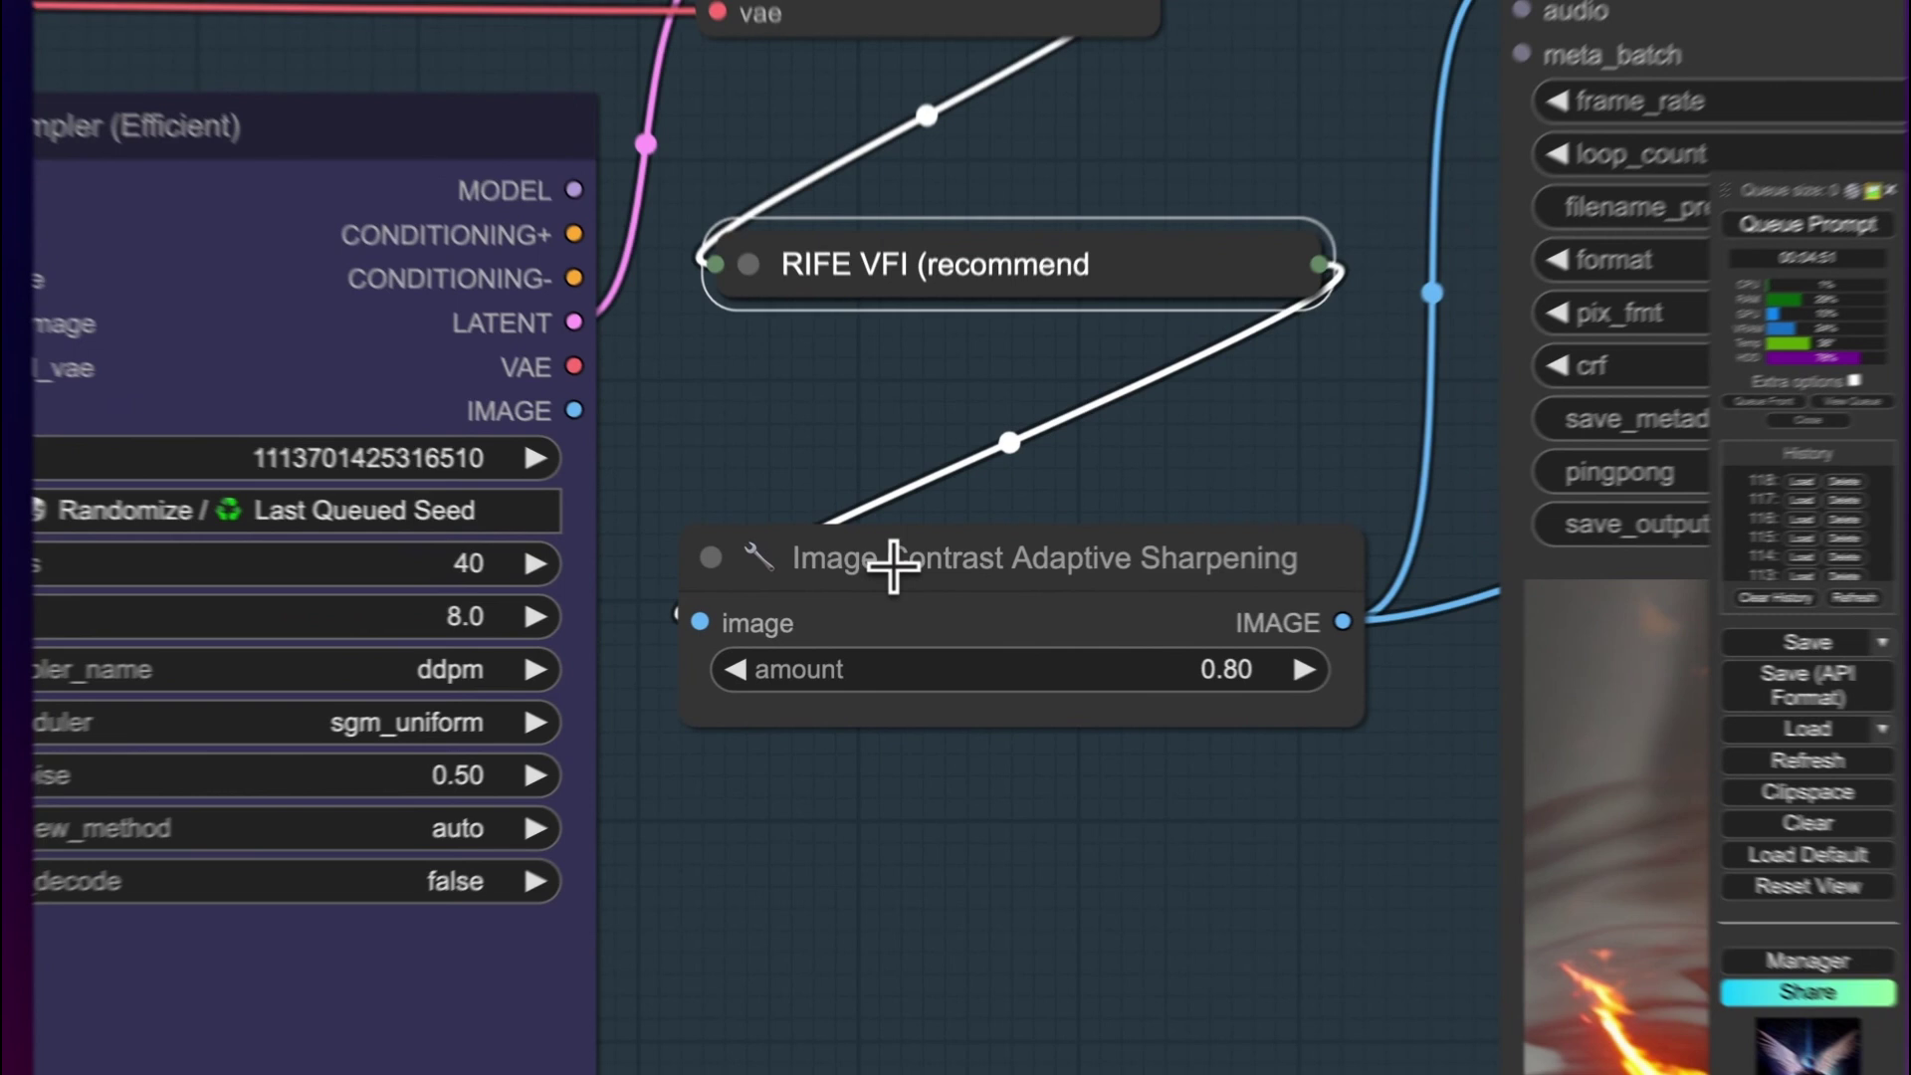
{"action": "left_click", "coordinate": [899, 582]}
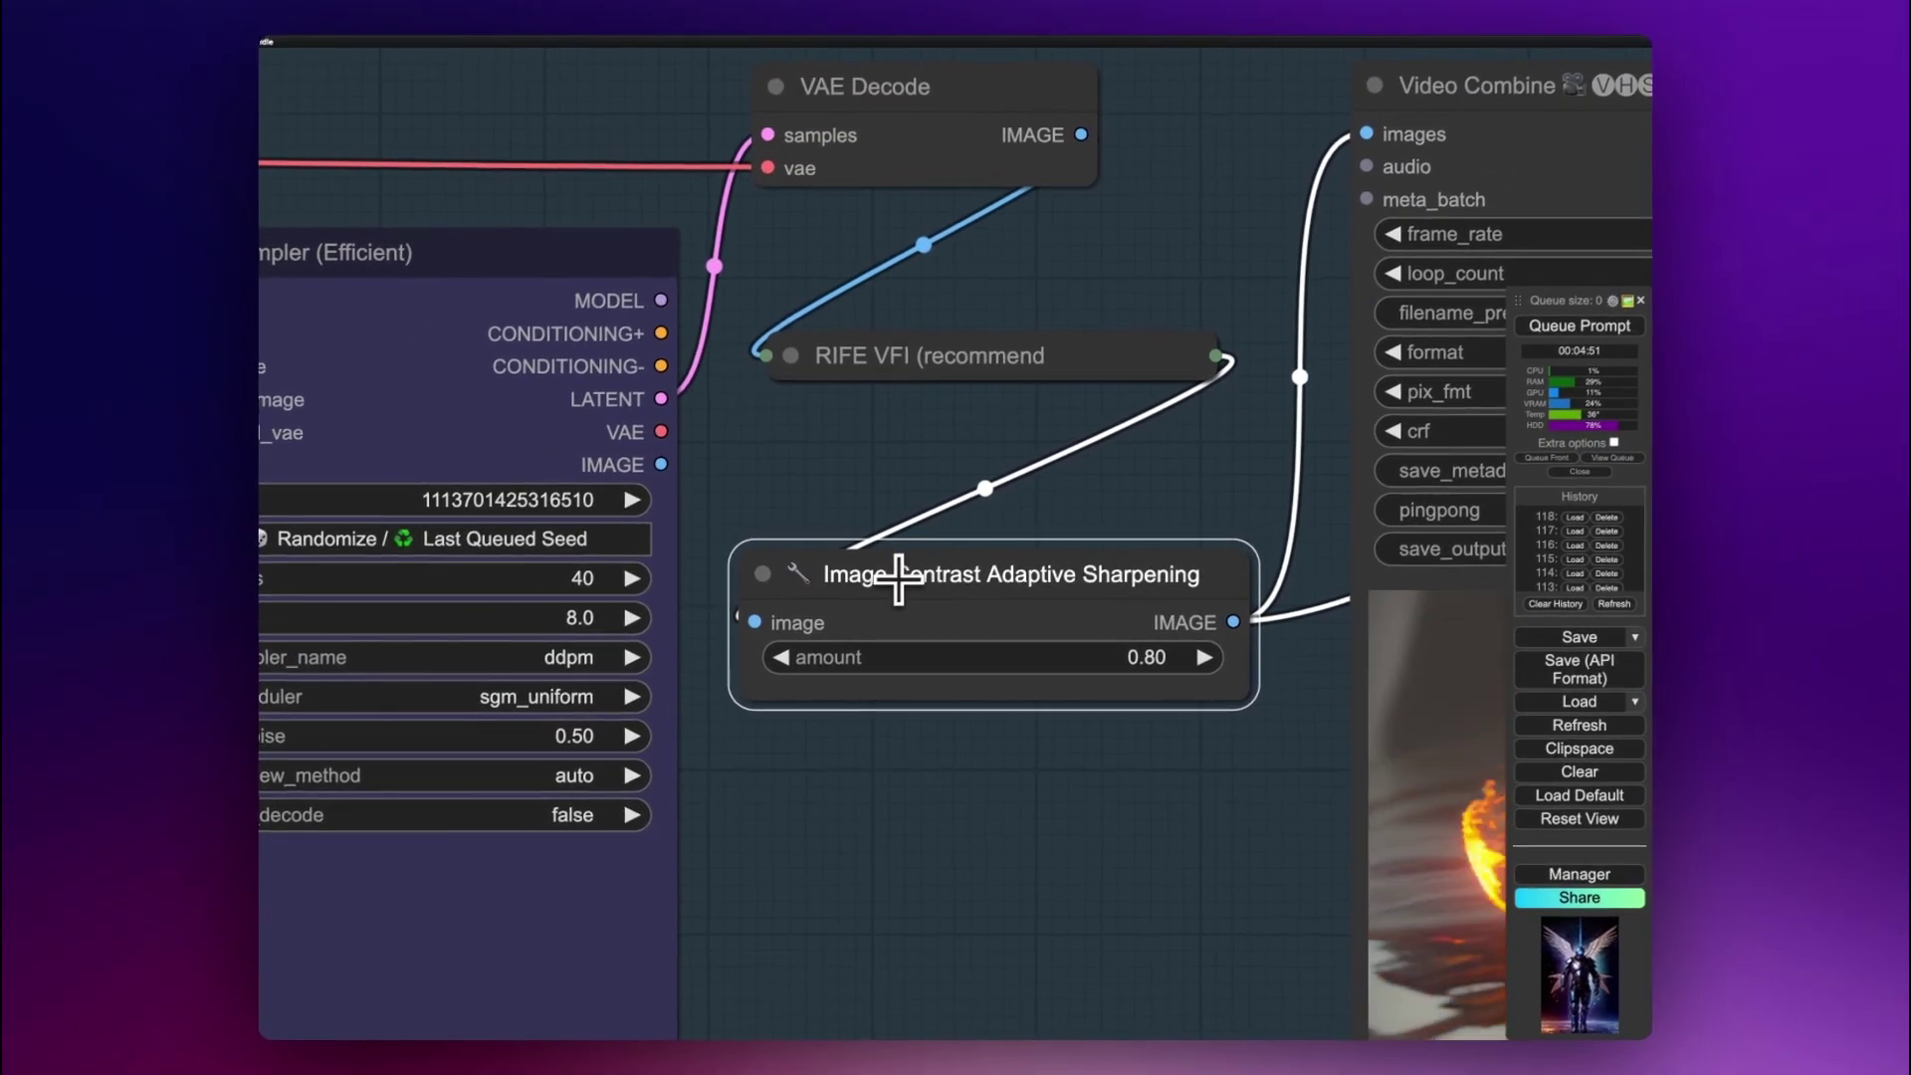
Select the image/gif Video Combine node in the Latent Upscale group and examine its preview beside the MP4 one
{"action": "scroll", "coordinate": [899, 582], "scroll_direction": "down", "scroll_amount": 5}
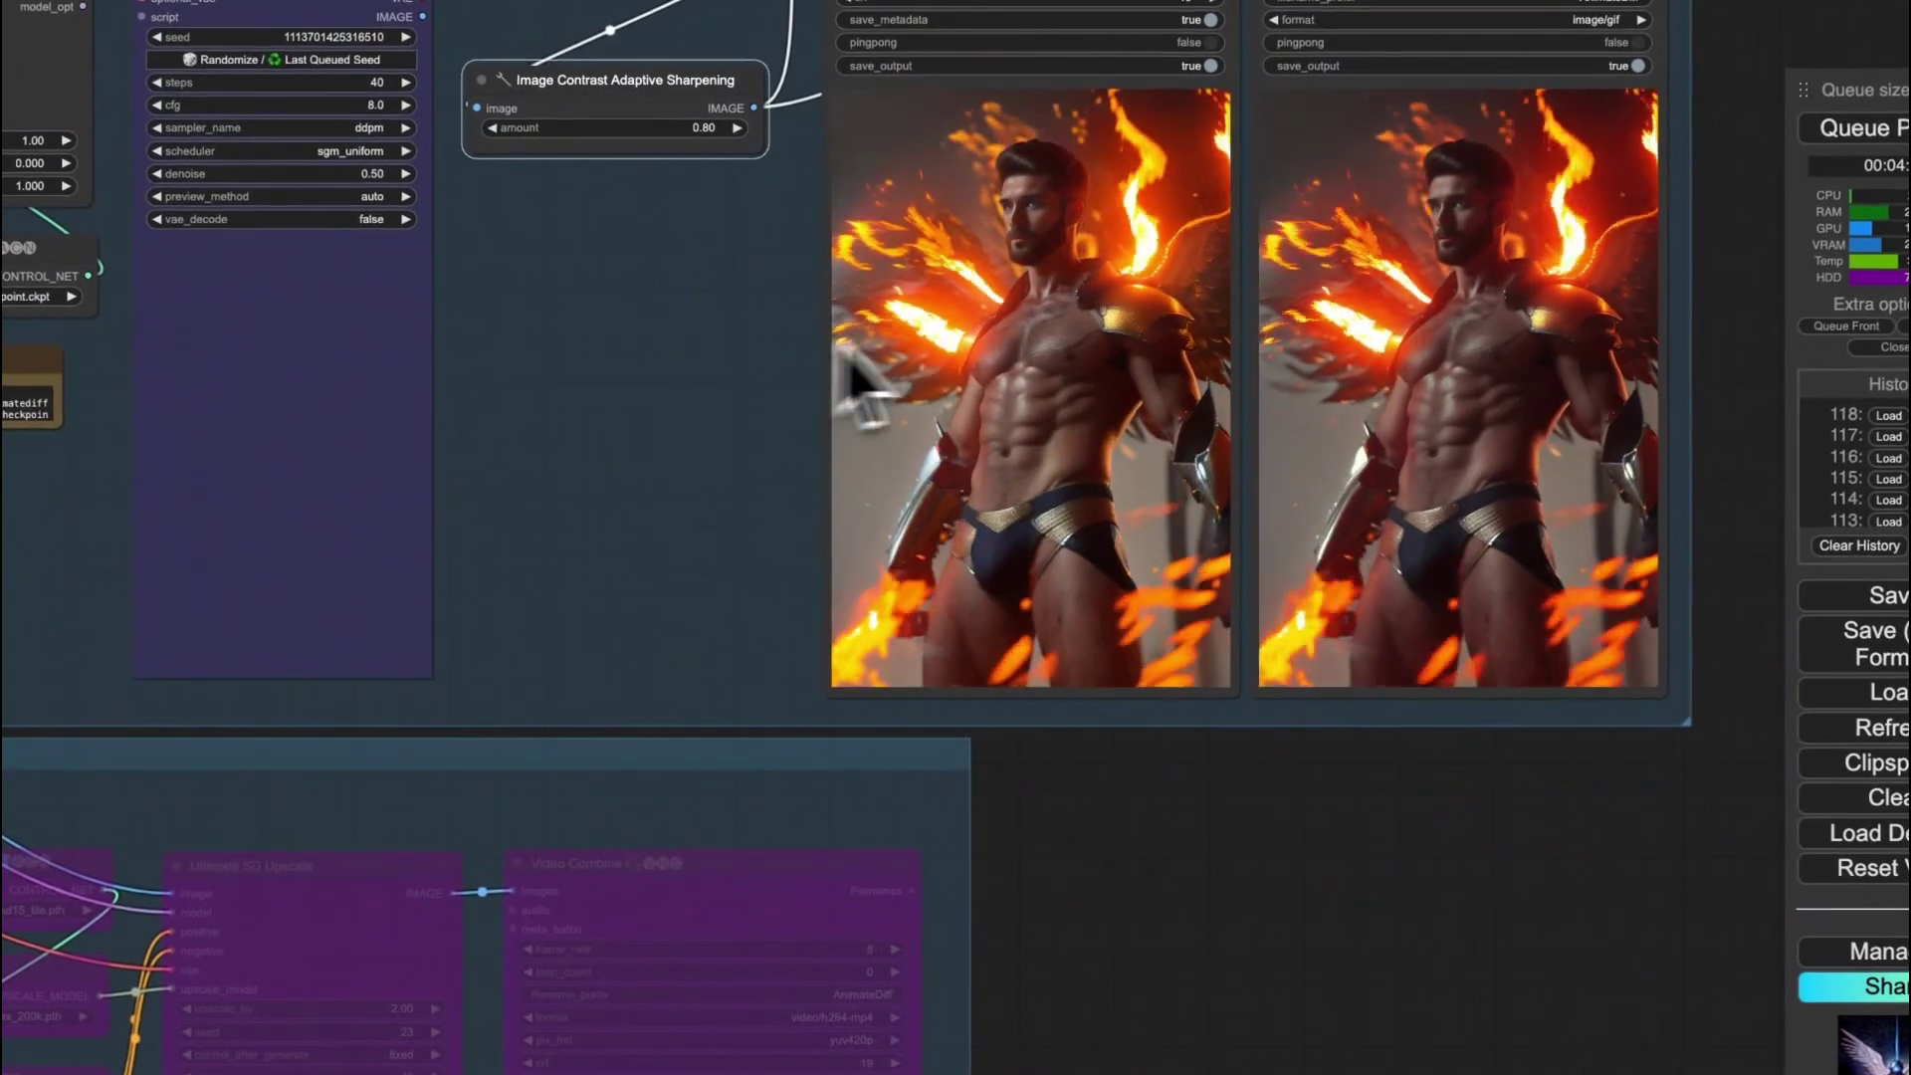
{"action": "scroll", "coordinate": [1195, 811], "scroll_direction": "right", "scroll_amount": 5}
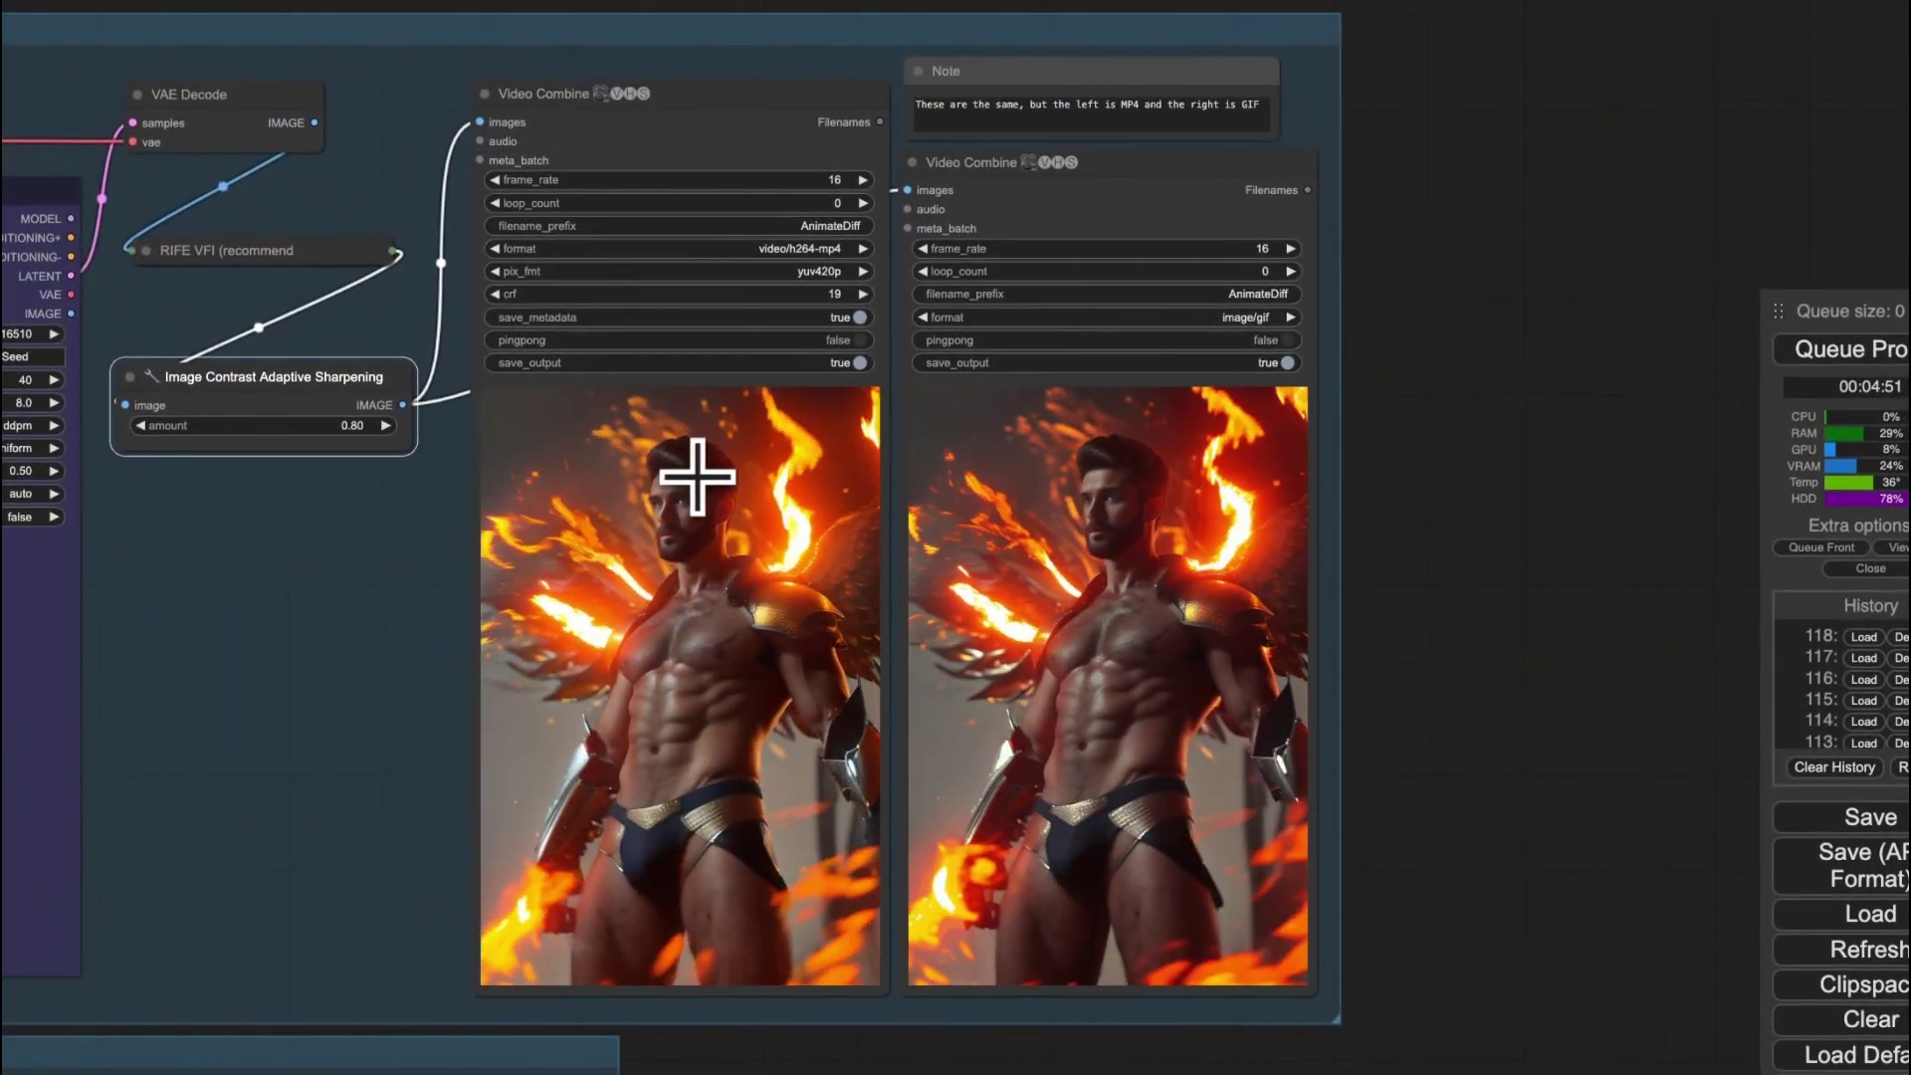
{"action": "left_click", "coordinate": [1185, 458]}
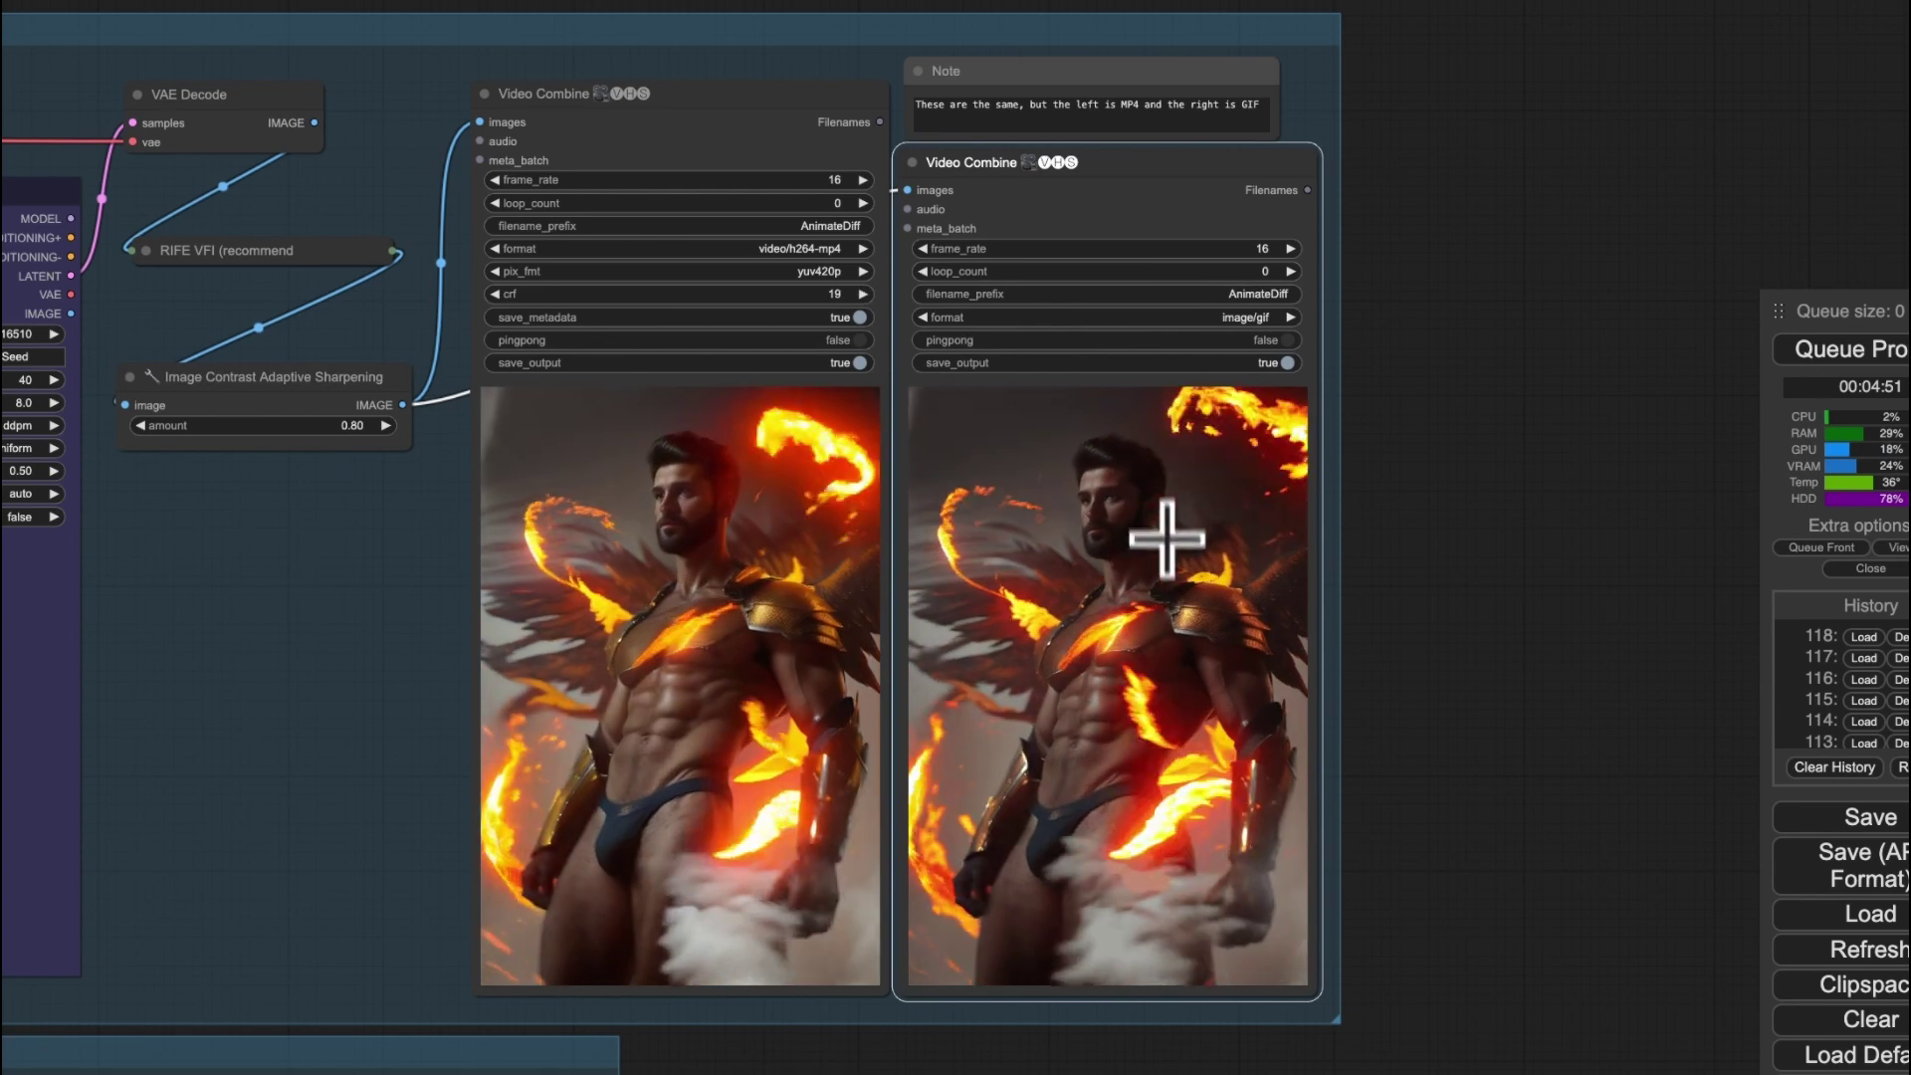
{"action": "scroll", "coordinate": [1167, 539], "scroll_direction": "up", "scroll_amount": 5}
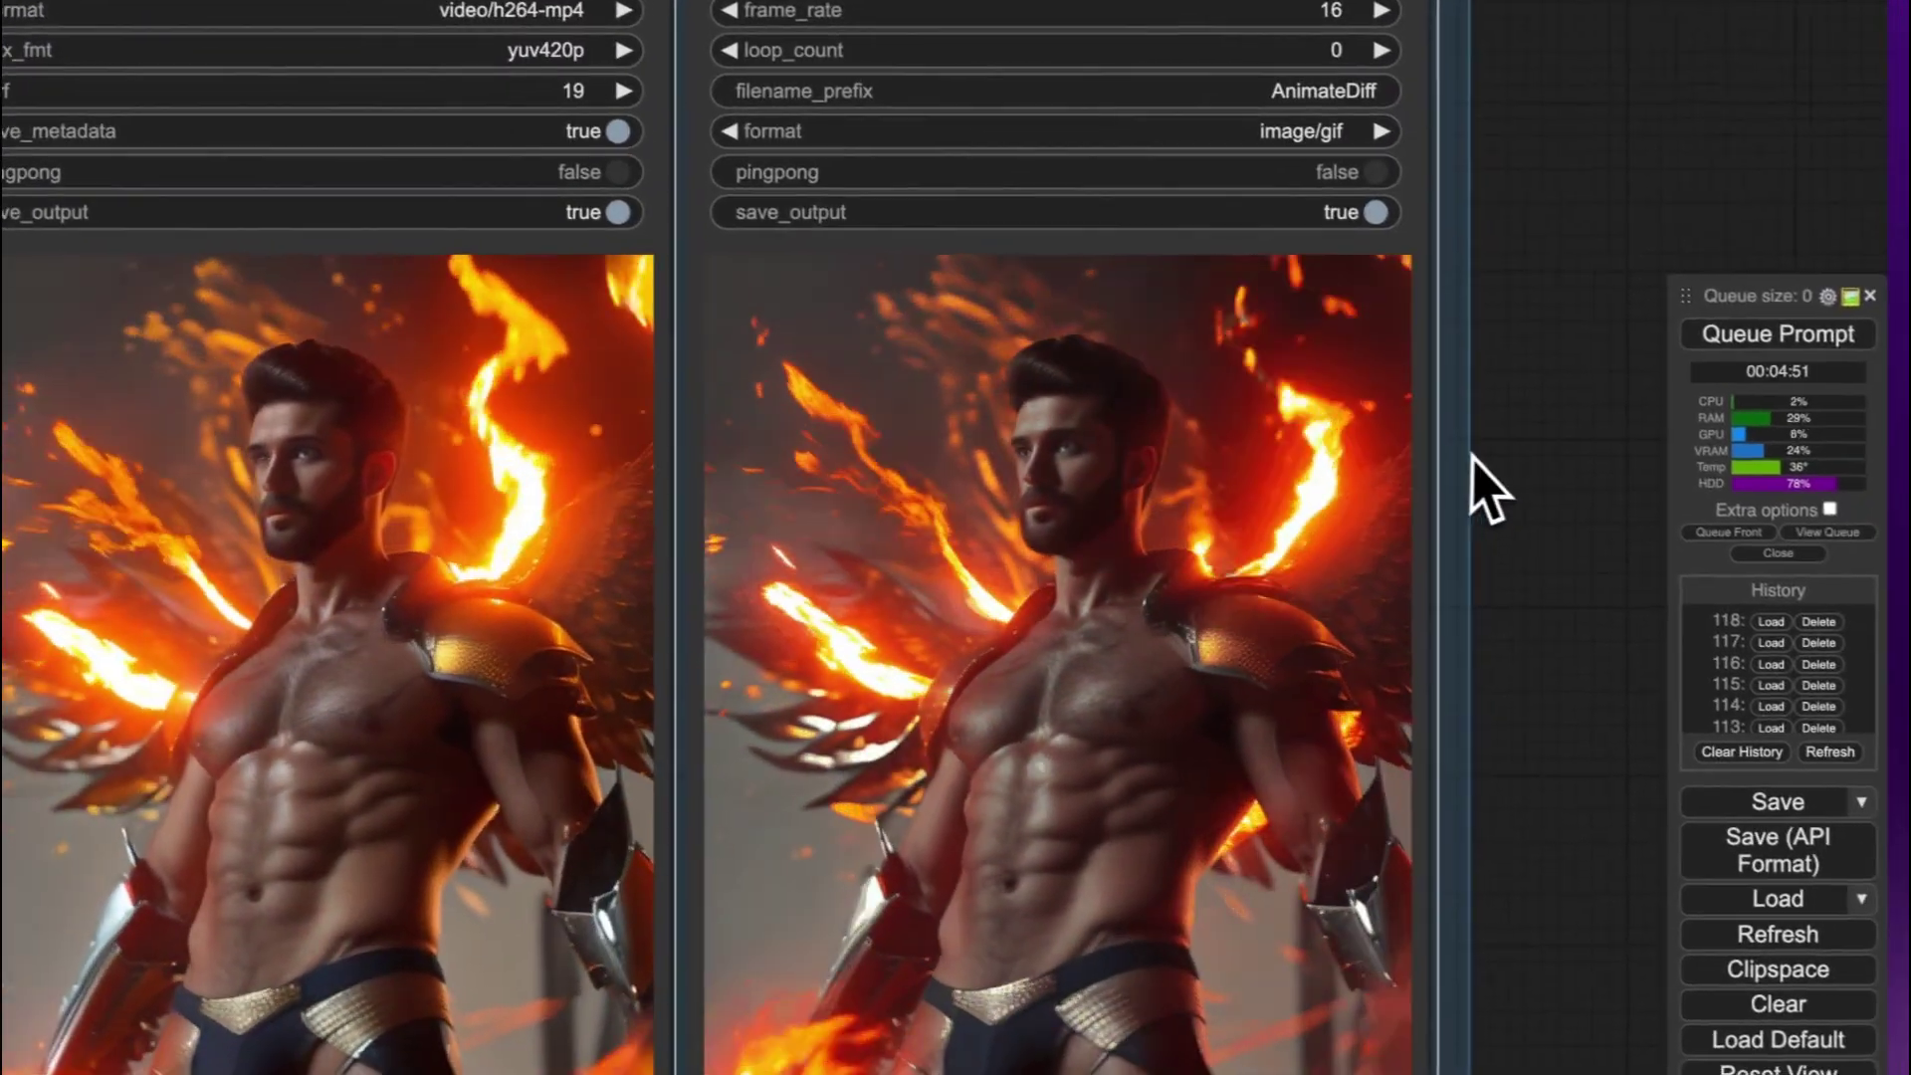
{"action": "left_click_drag", "start_coordinate": [1470, 453], "coordinate": [1660, 315]}
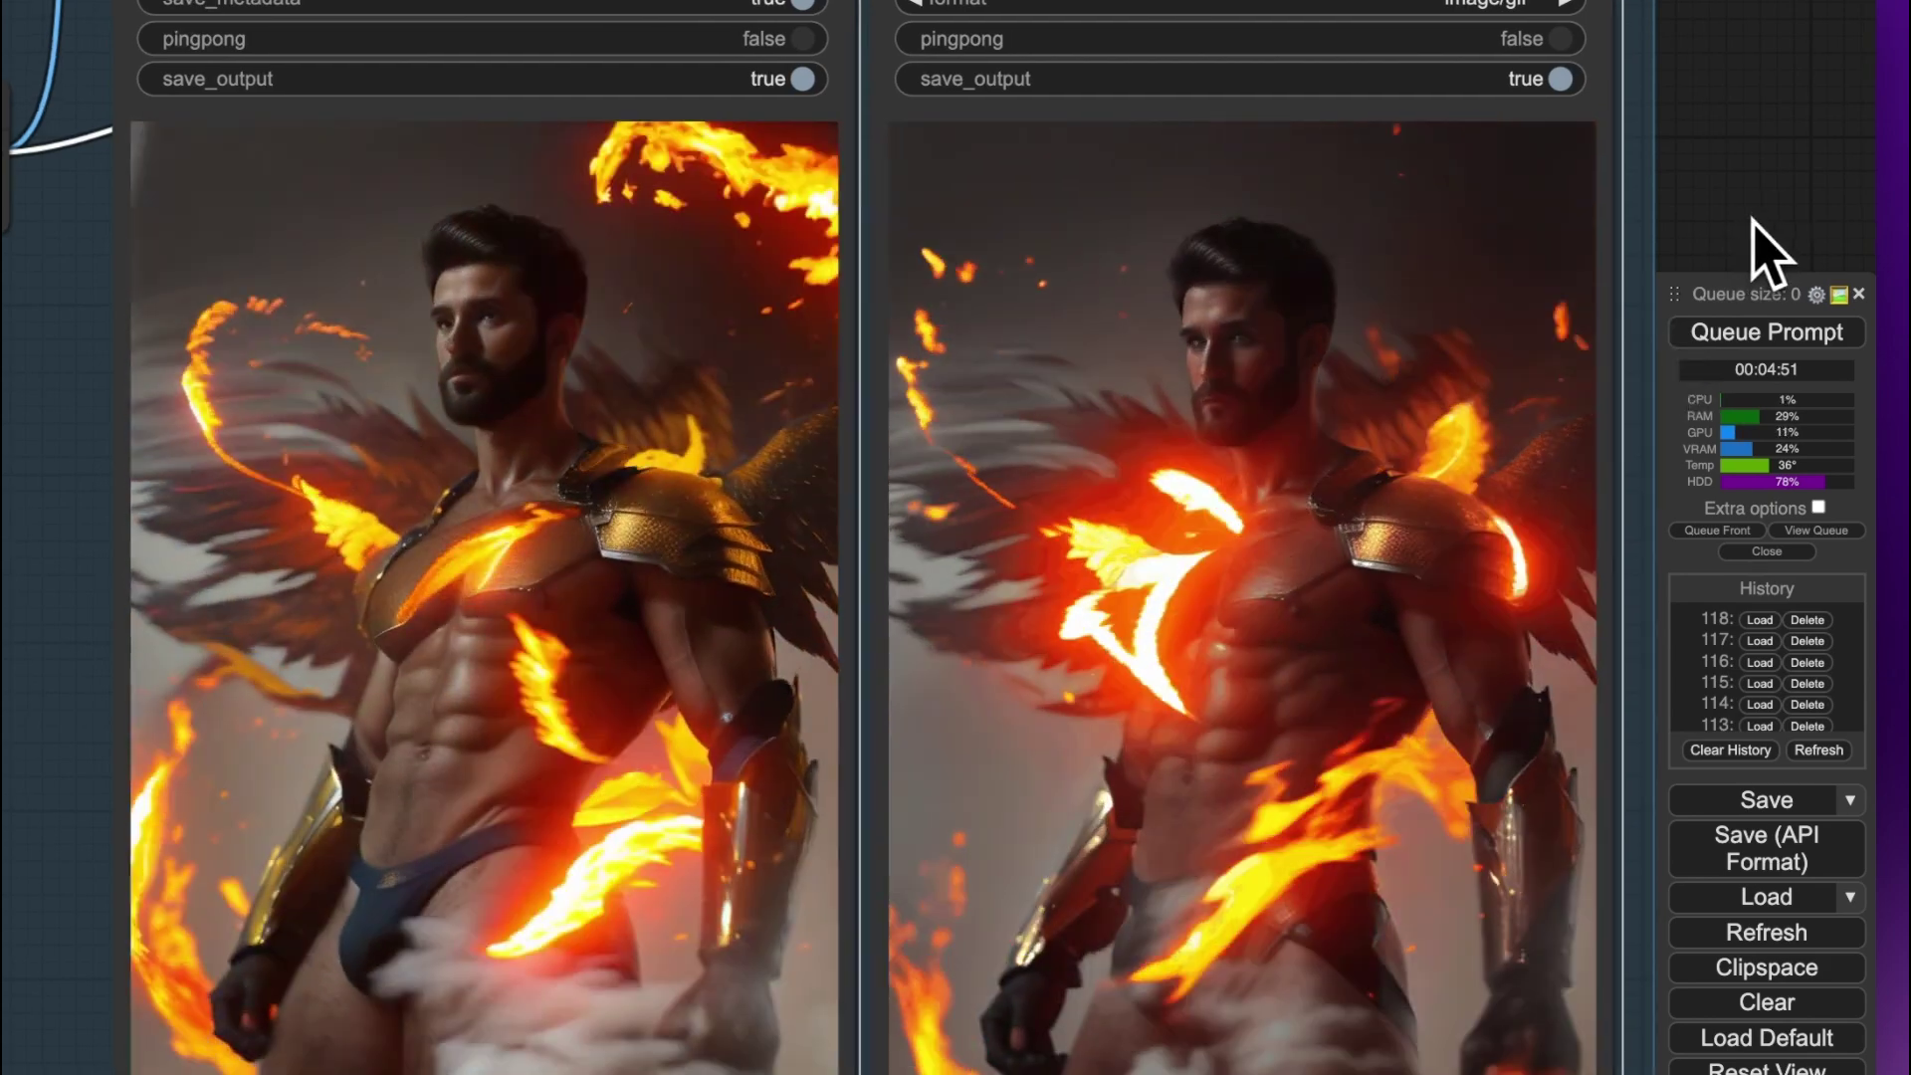
{"action": "left_click_drag", "start_coordinate": [1754, 219], "coordinate": [1651, 231]}
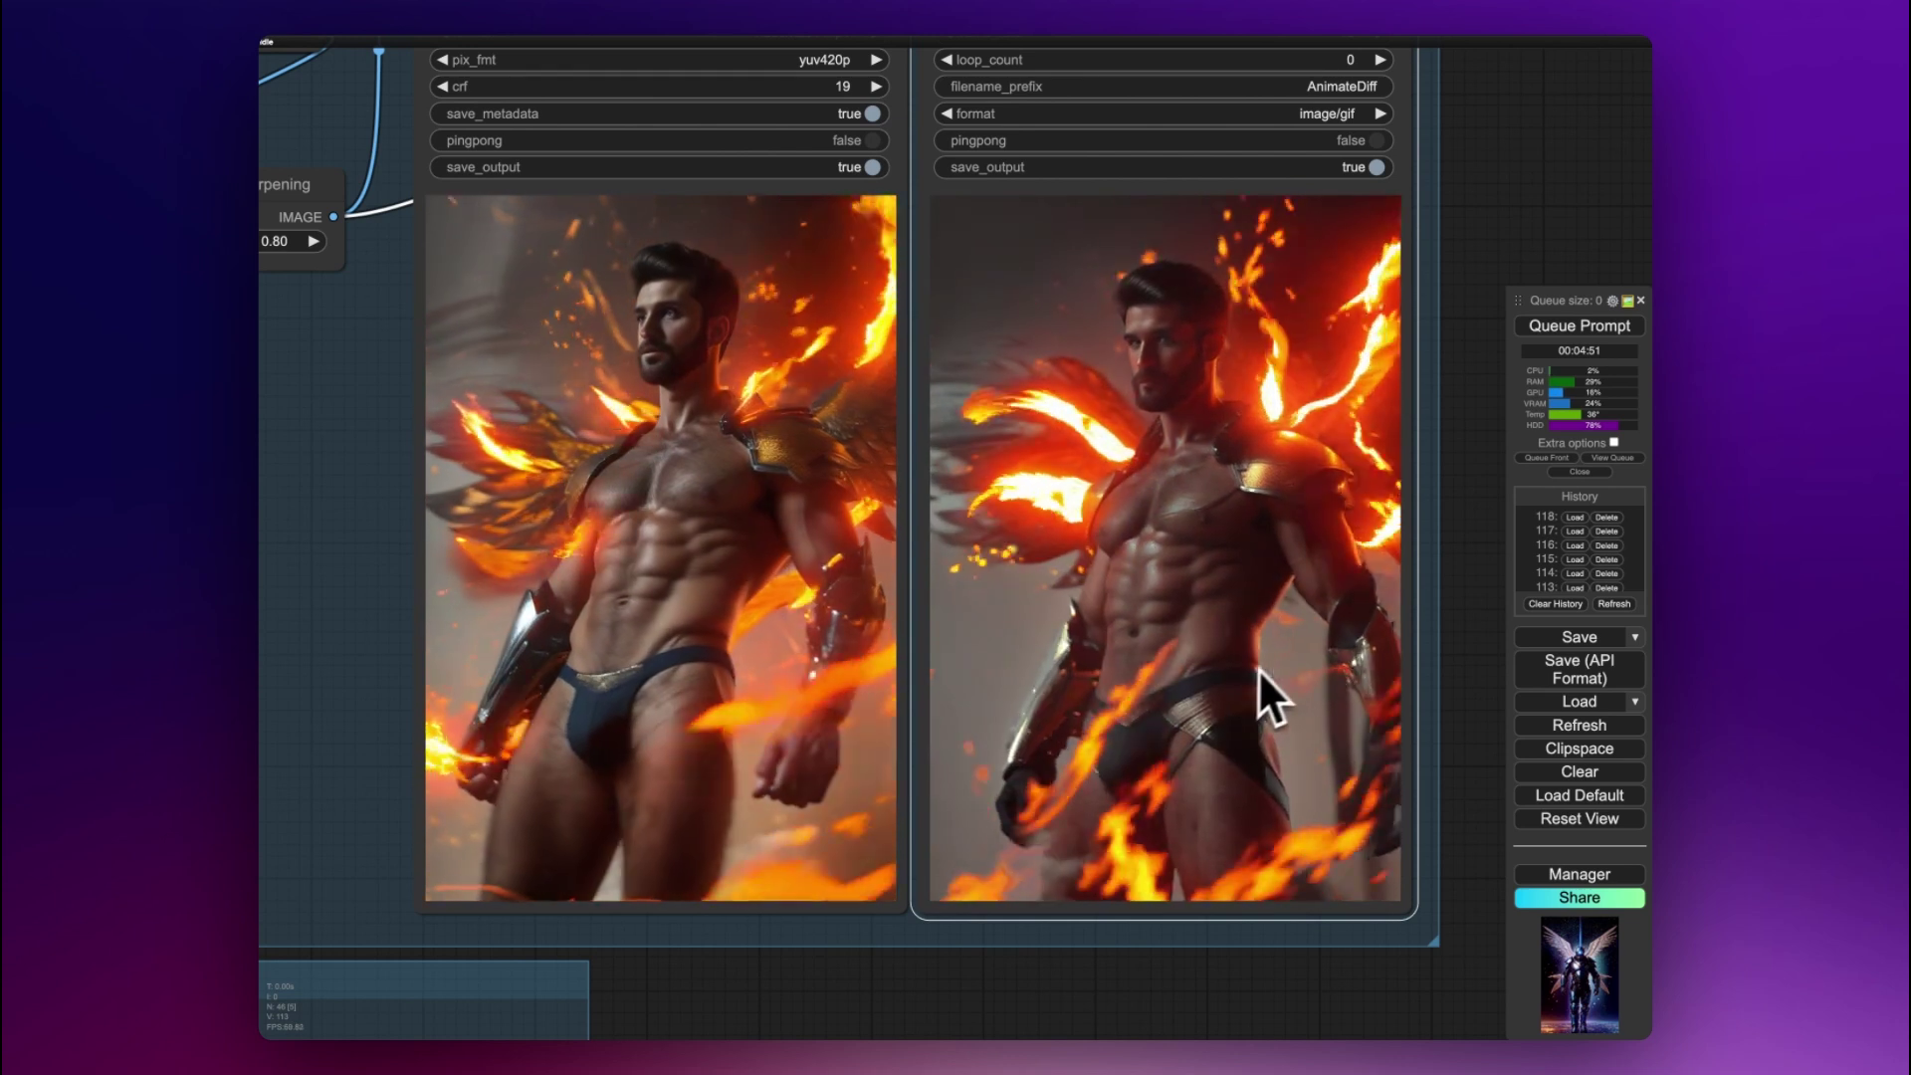
Compare the 1st Pass video preview with the MP4 and GIF previews of the Latent Upscale group
{"action": "scroll", "coordinate": [1133, 619], "scroll_direction": "down", "scroll_amount": 10}
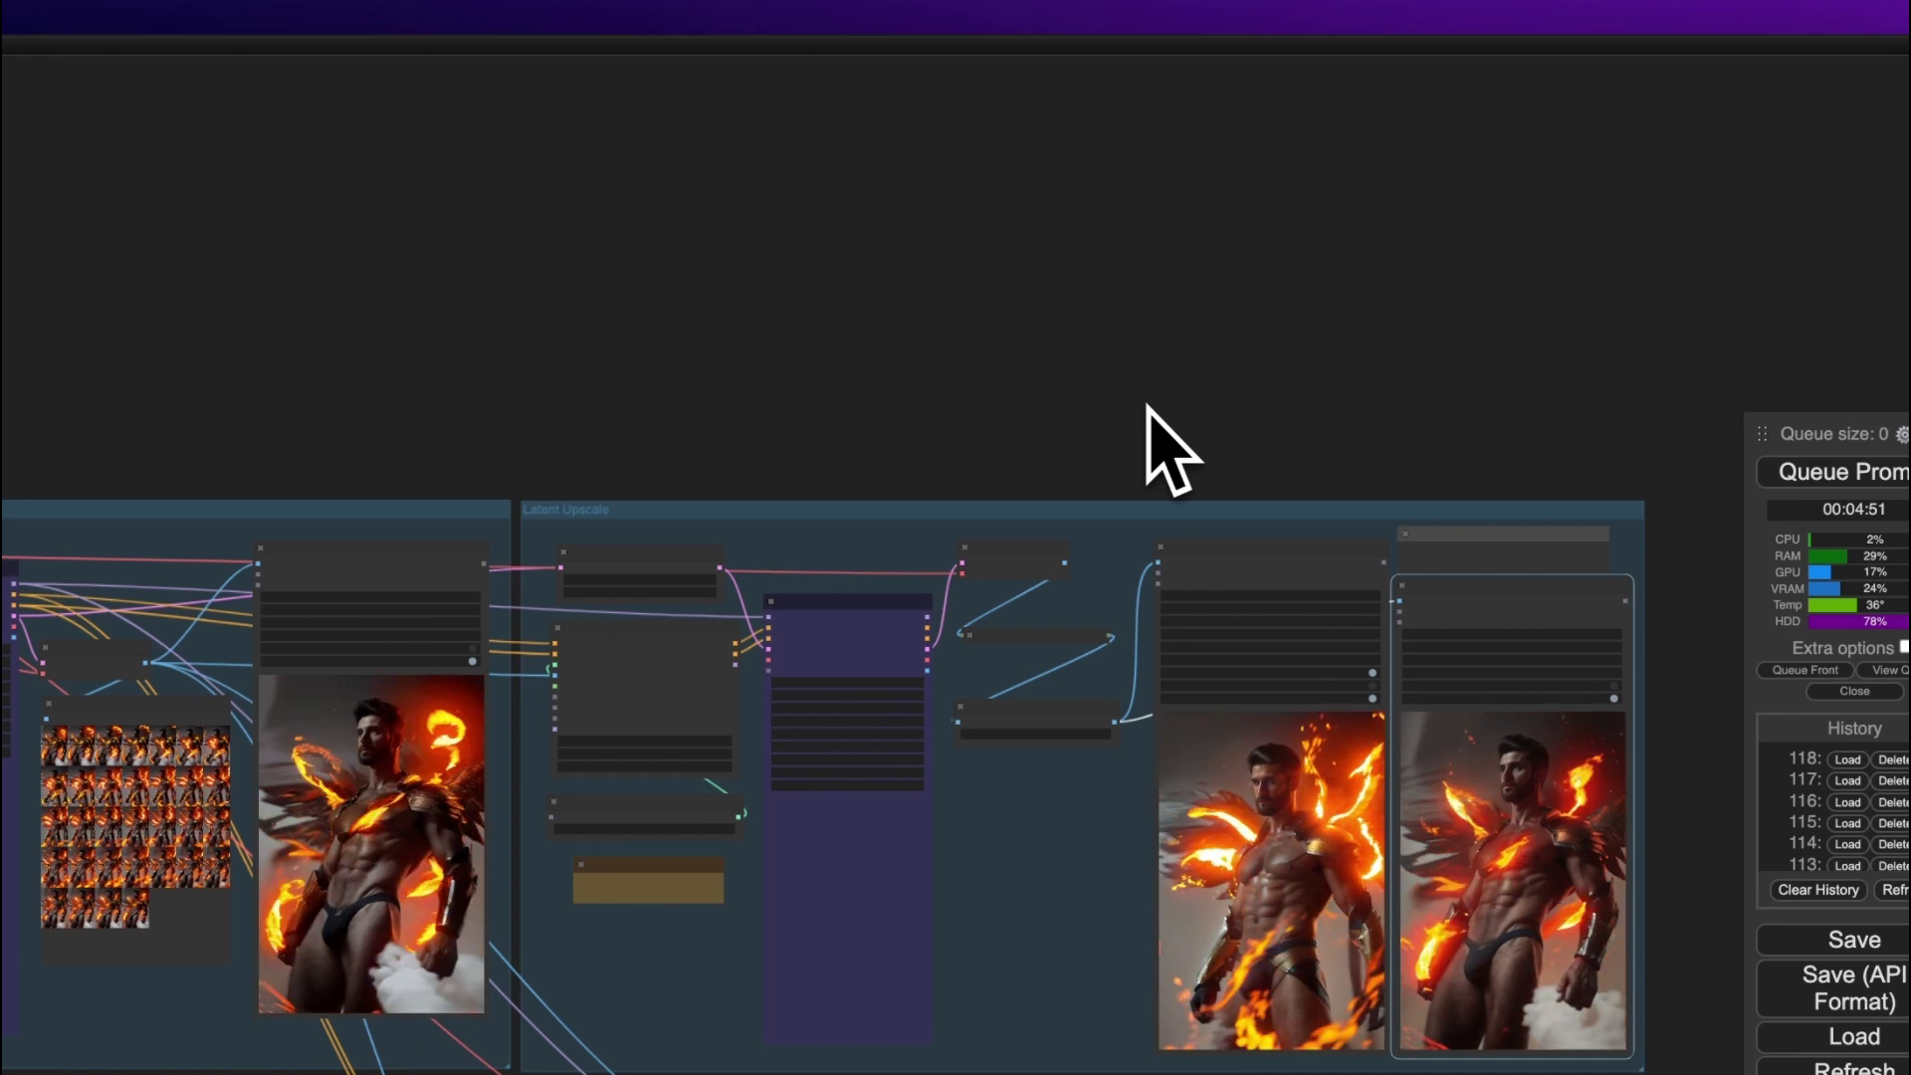
{"action": "left_click_drag", "start_coordinate": [689, 398], "coordinate": [1513, 395]}
{"action": "left_click_drag", "start_coordinate": [1508, 390], "coordinate": [848, 335]}
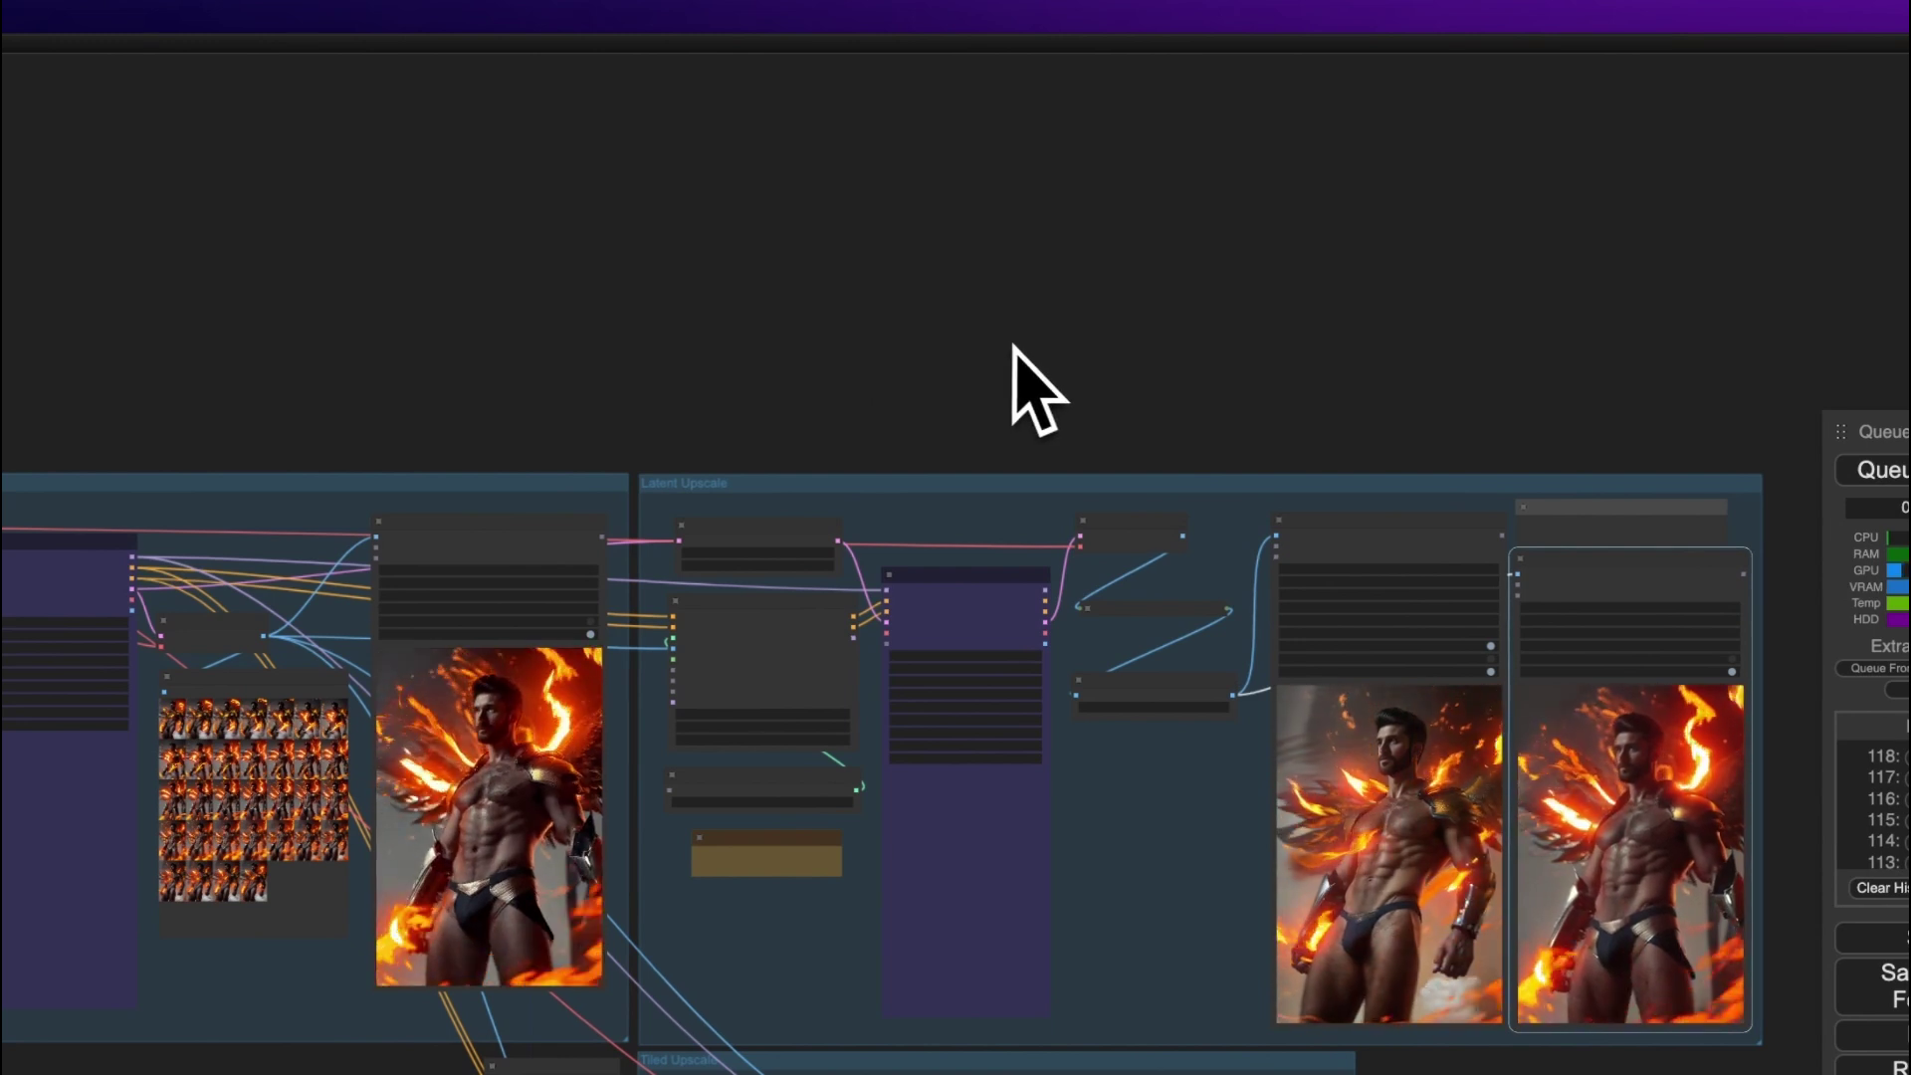
{"action": "left_click_drag", "start_coordinate": [1010, 343], "coordinate": [767, 170]}
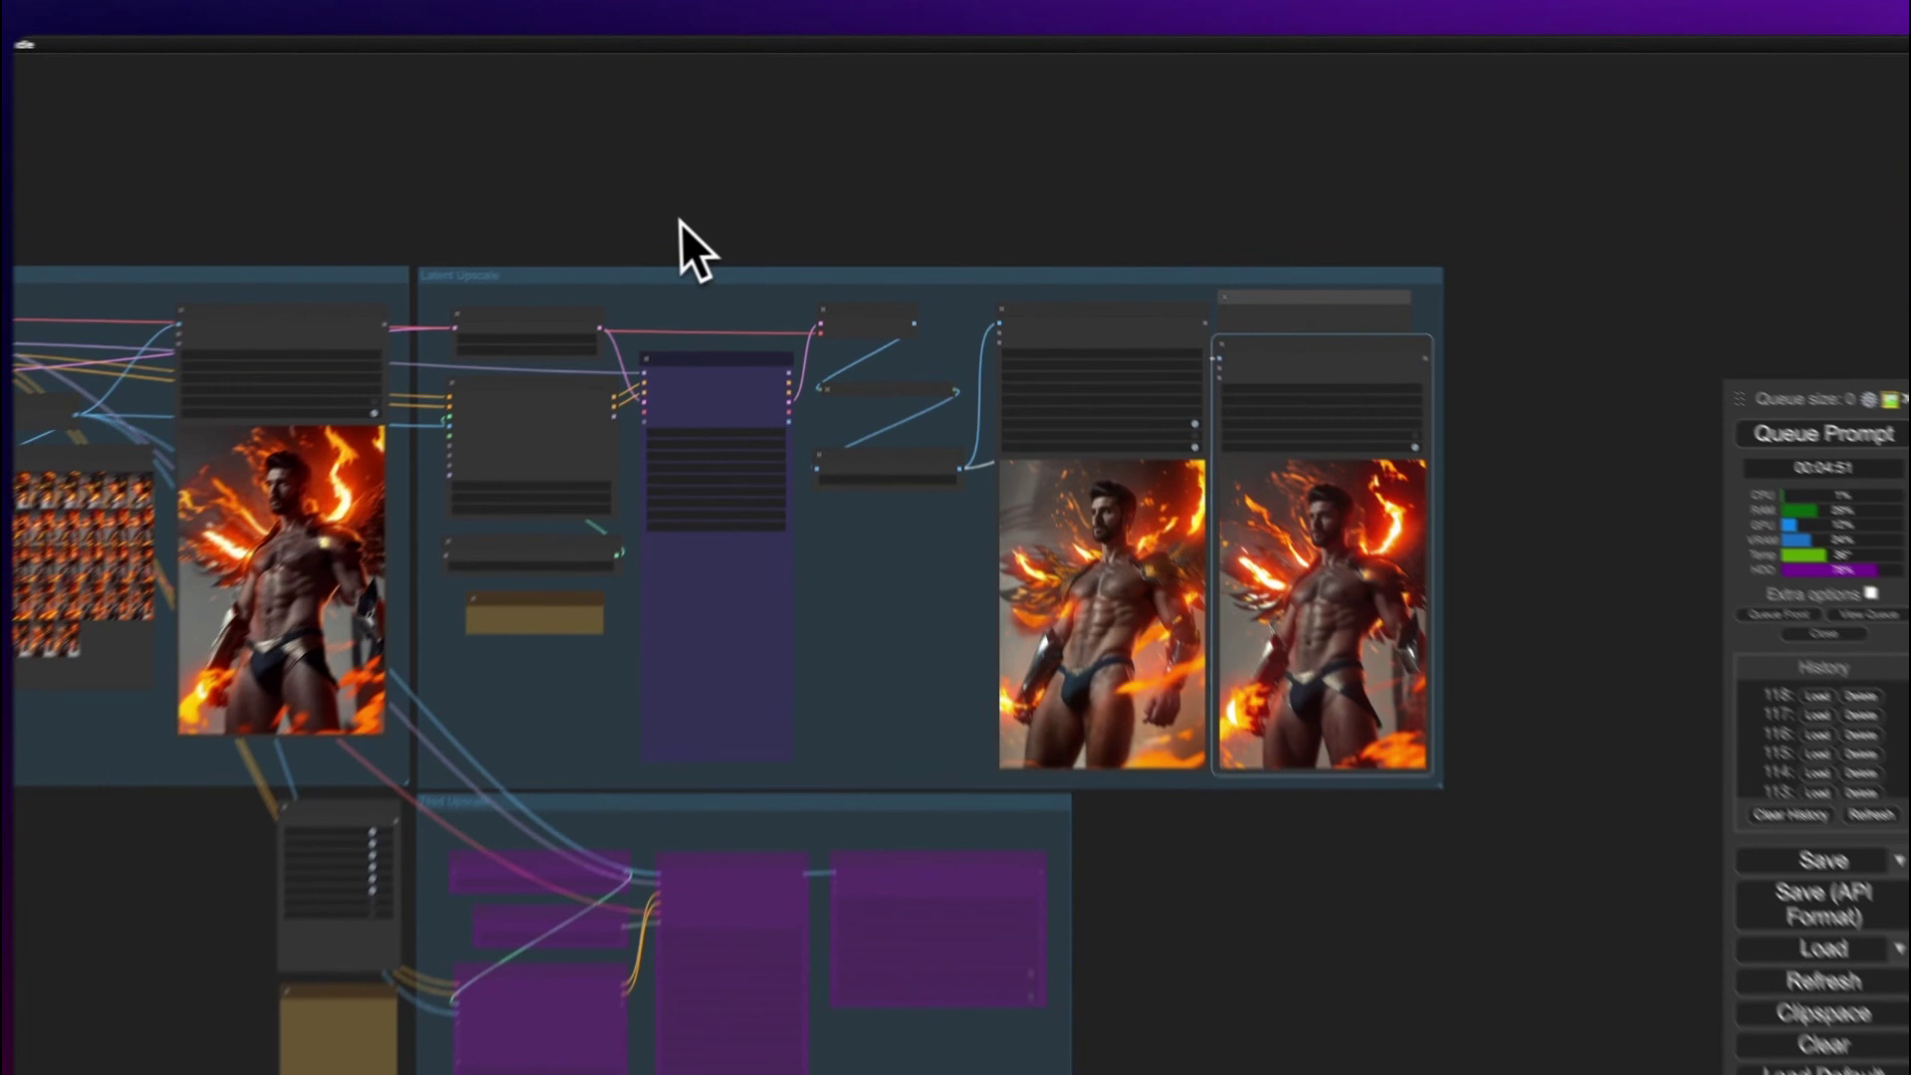
{"action": "left_click_drag", "start_coordinate": [696, 191], "coordinate": [1075, 276]}
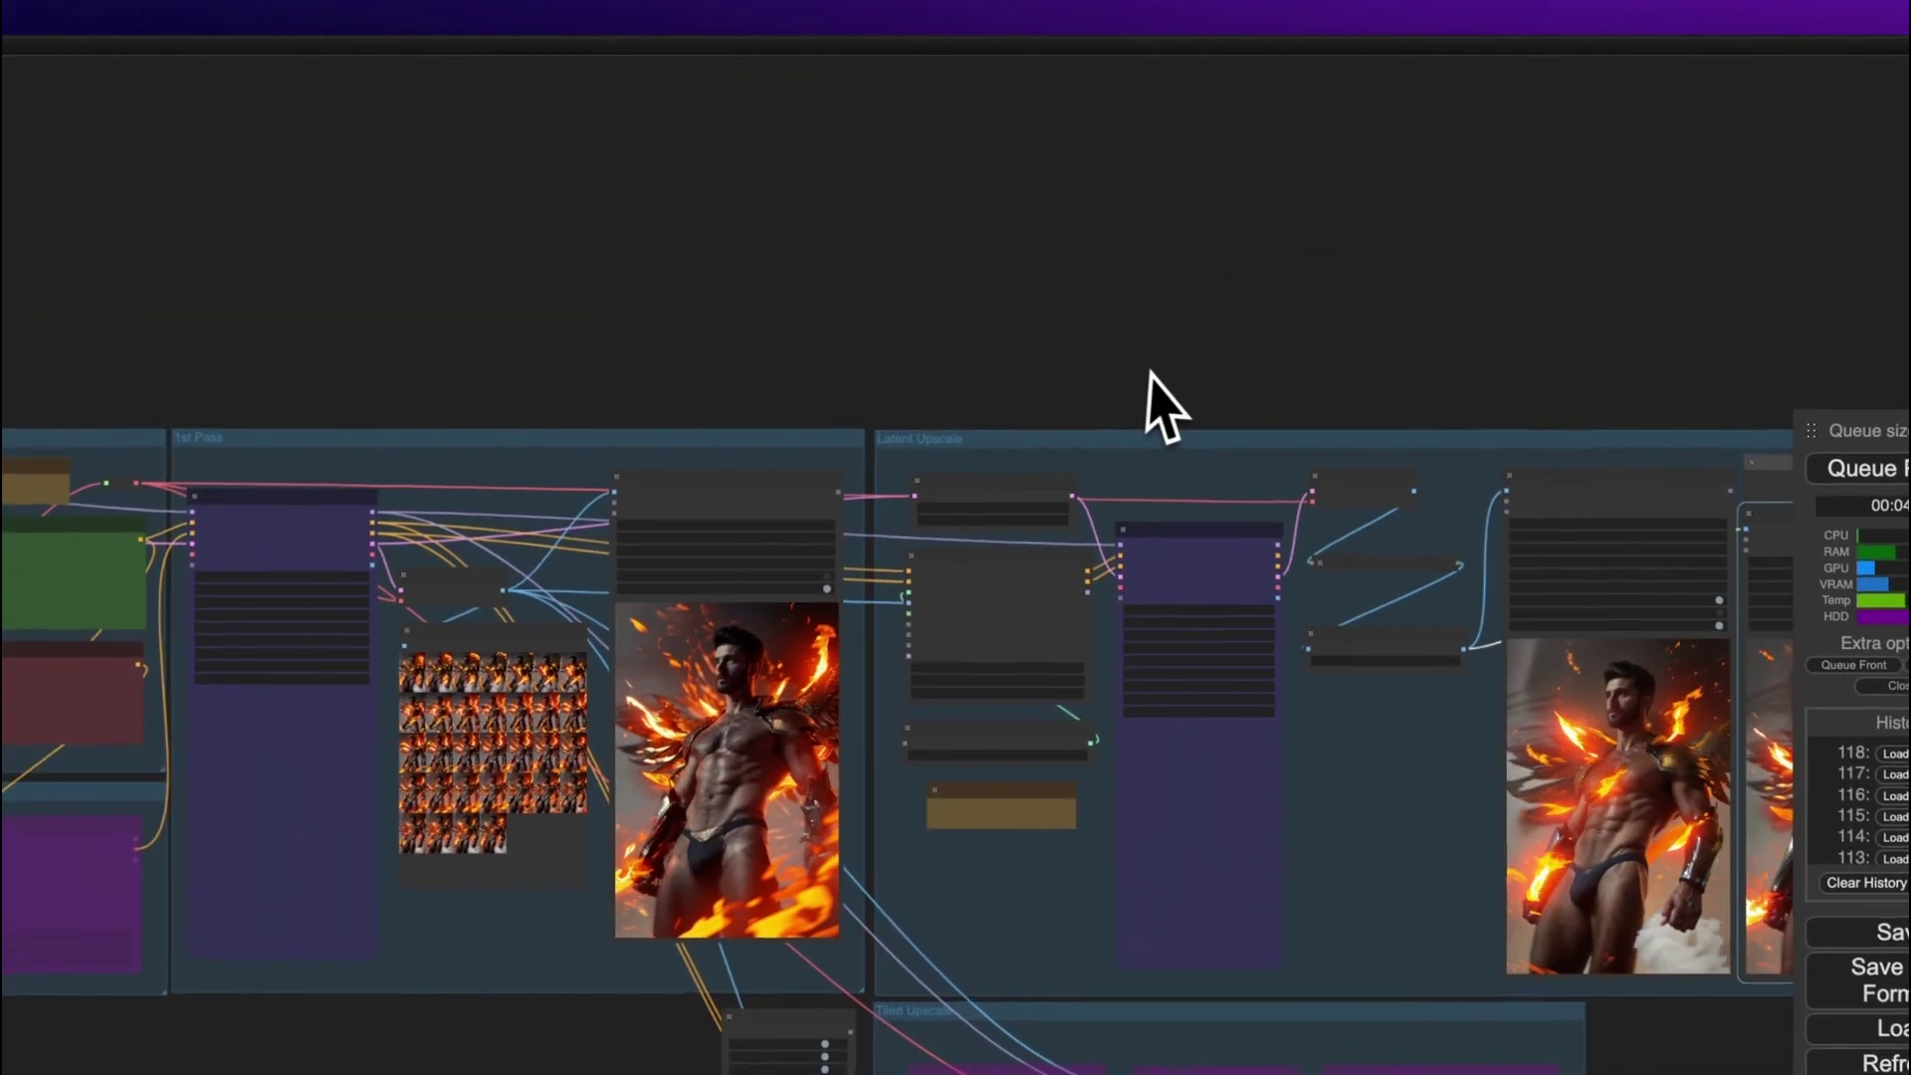
{"action": "left_click_drag", "start_coordinate": [1144, 405], "coordinate": [824, 332]}
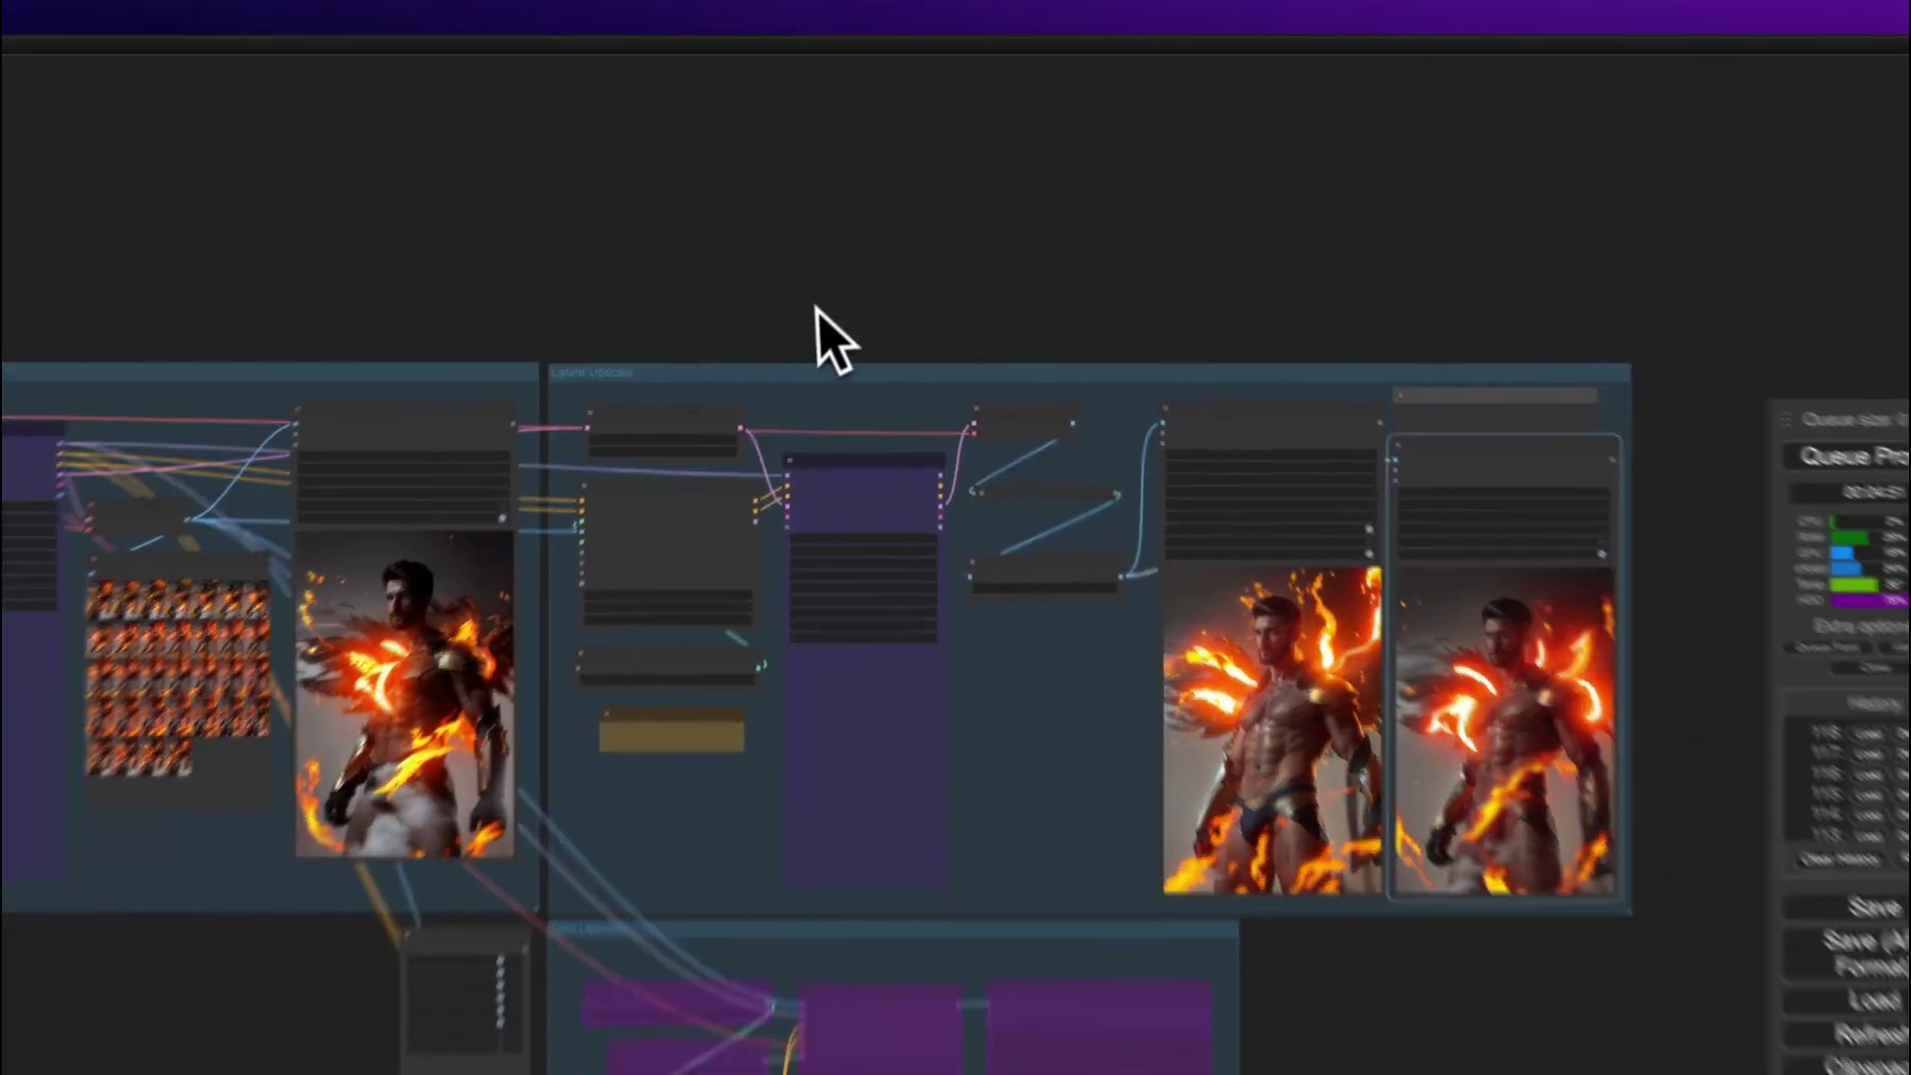
{"action": "left_click_drag", "start_coordinate": [845, 235], "coordinate": [520, 255]}
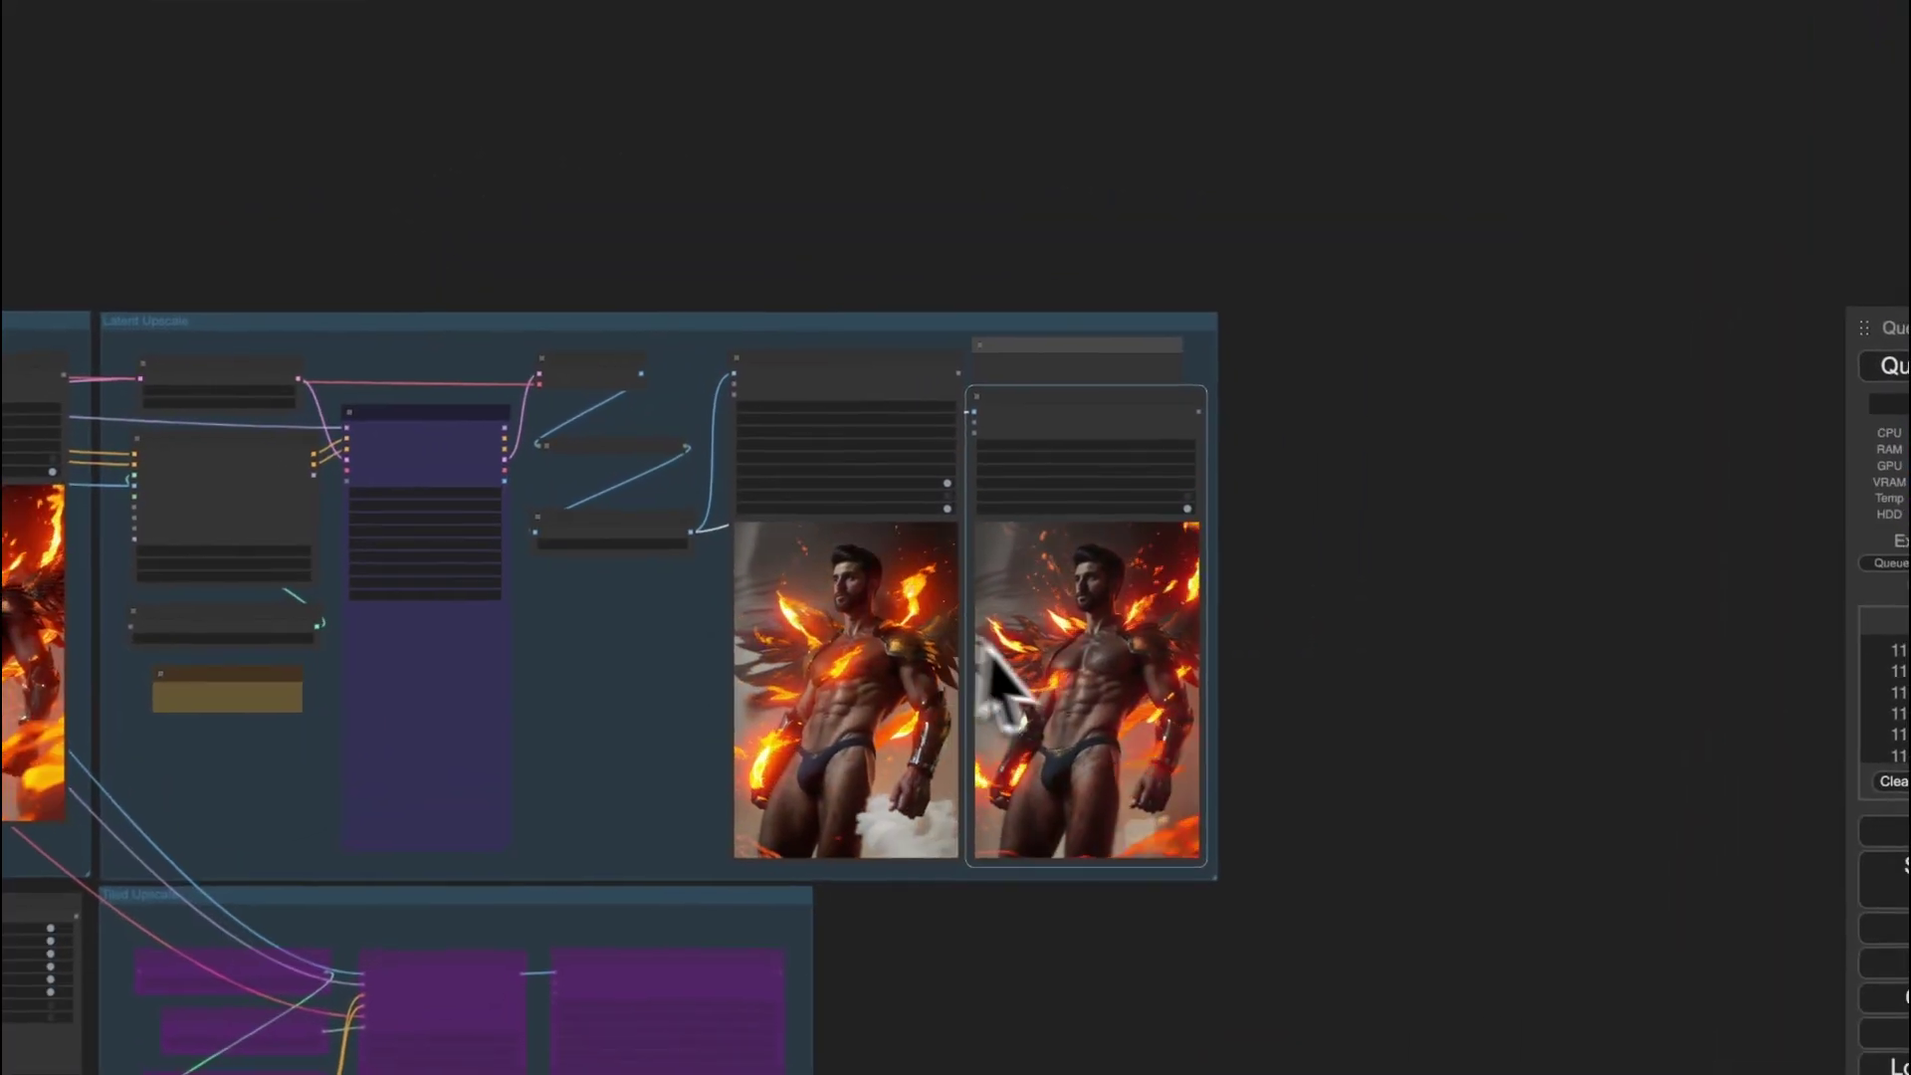
{"action": "scroll", "coordinate": [1070, 577], "scroll_direction": "up", "scroll_amount": 3}
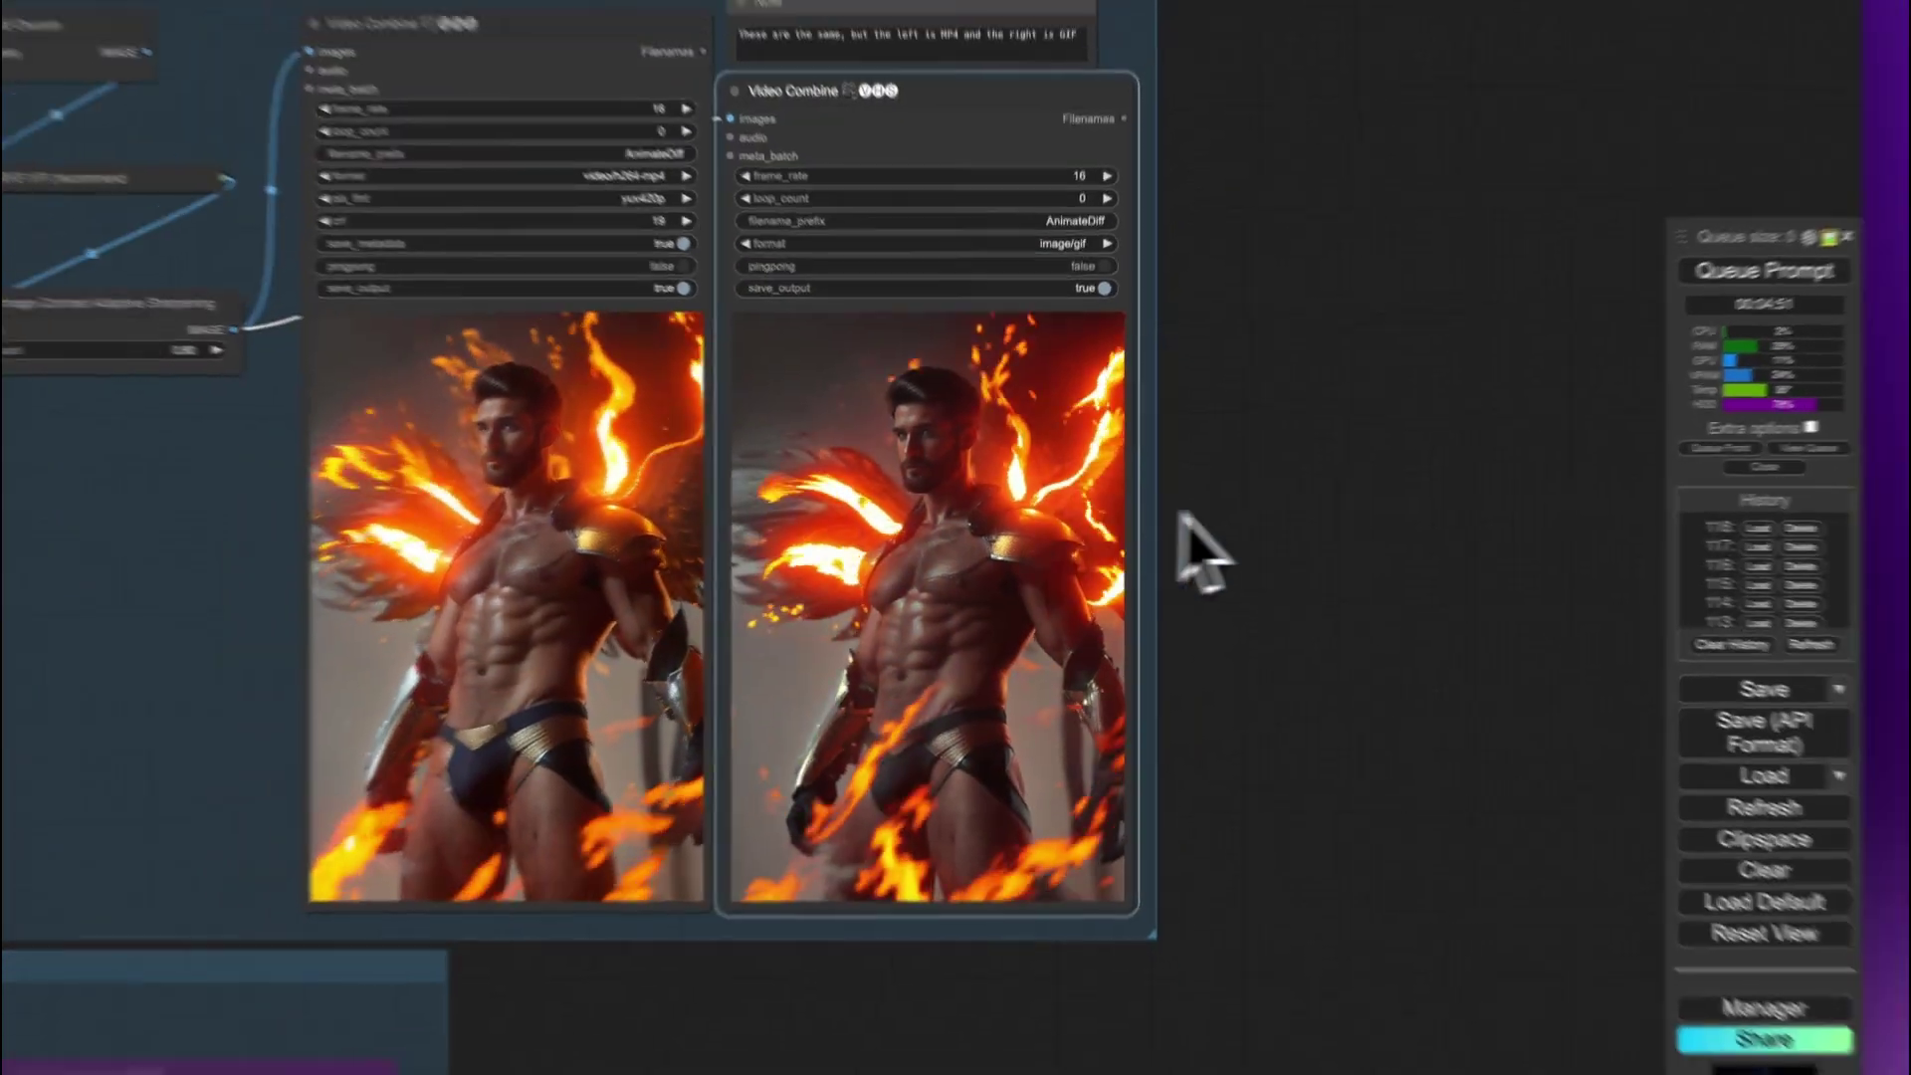